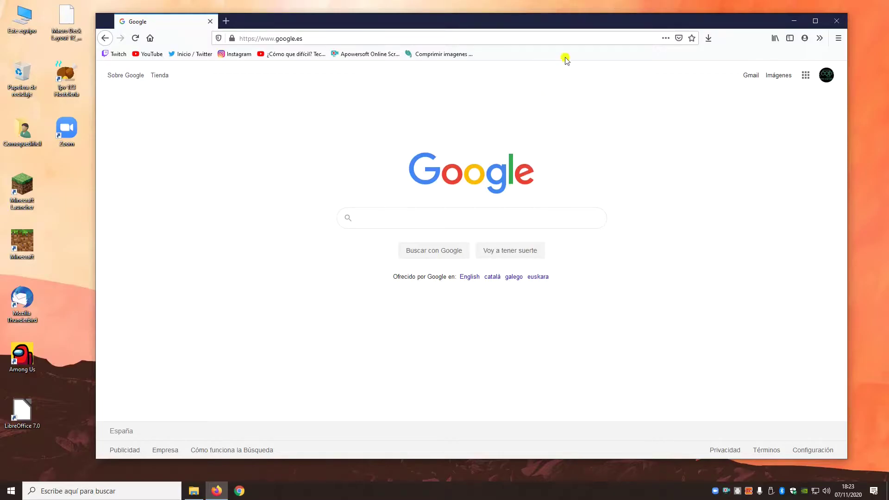
Search the web for "obs studio" and open the Download page of the OBS project site.
click(528, 38)
text(obs)
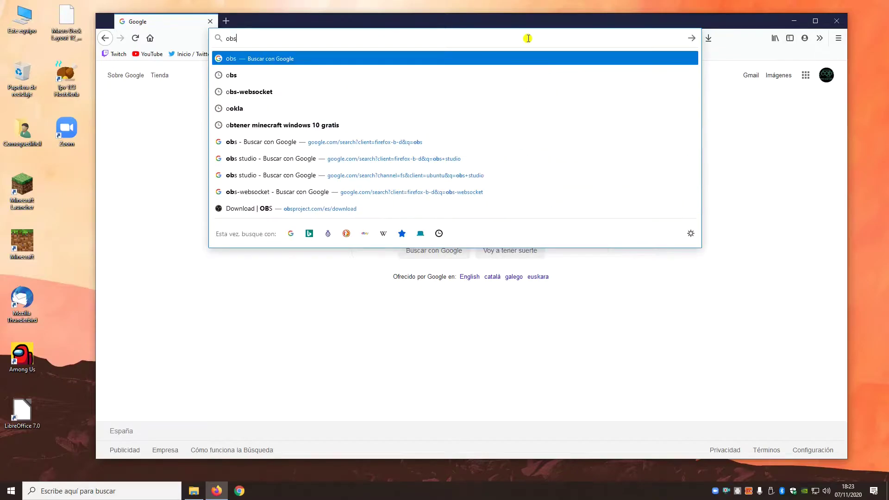
text( stu)
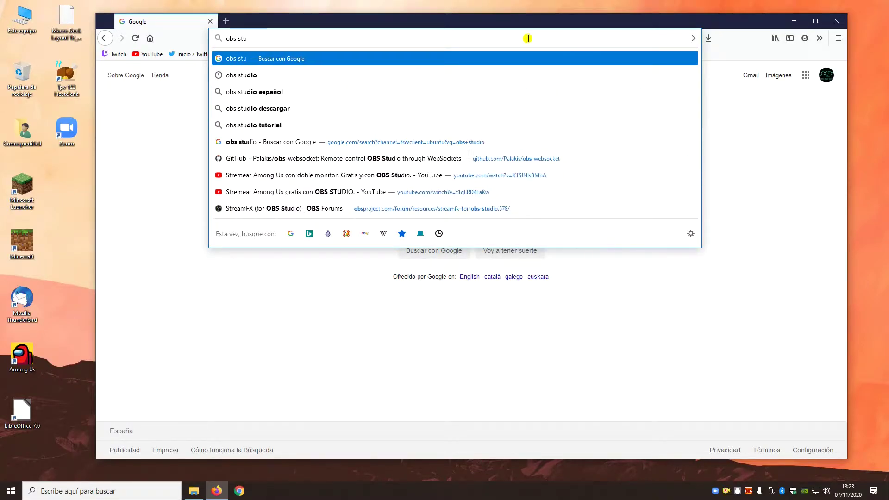
text(dio)
key(Return)
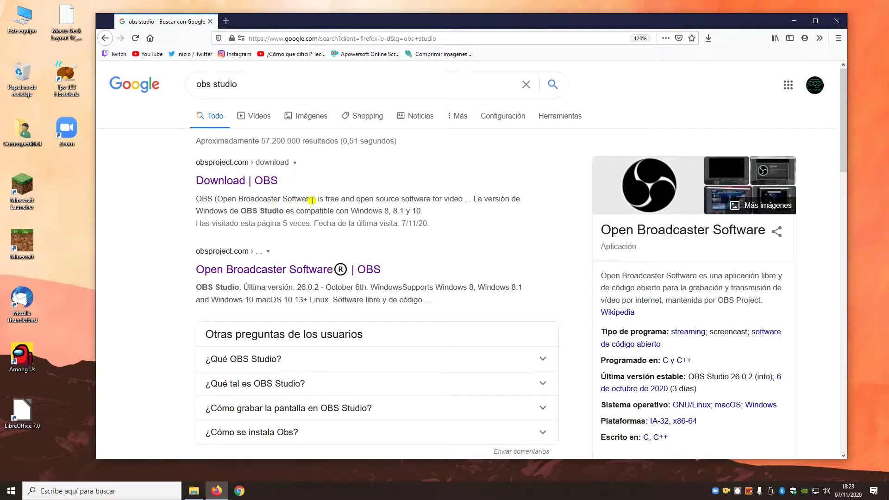
click(268, 183)
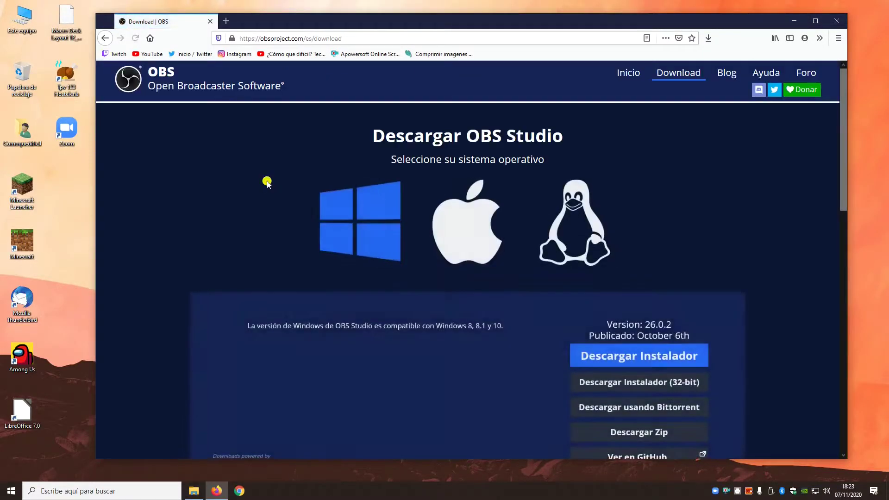
Download the standard OBS Studio installer for Windows, save it to the Escritorio folder, and close the browser with all its tabs.
scroll(477, 249, down, 2)
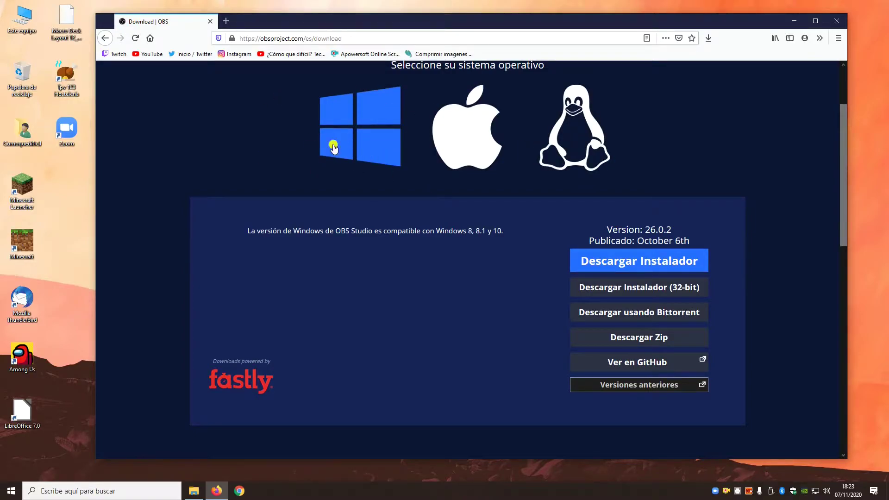
click(633, 260)
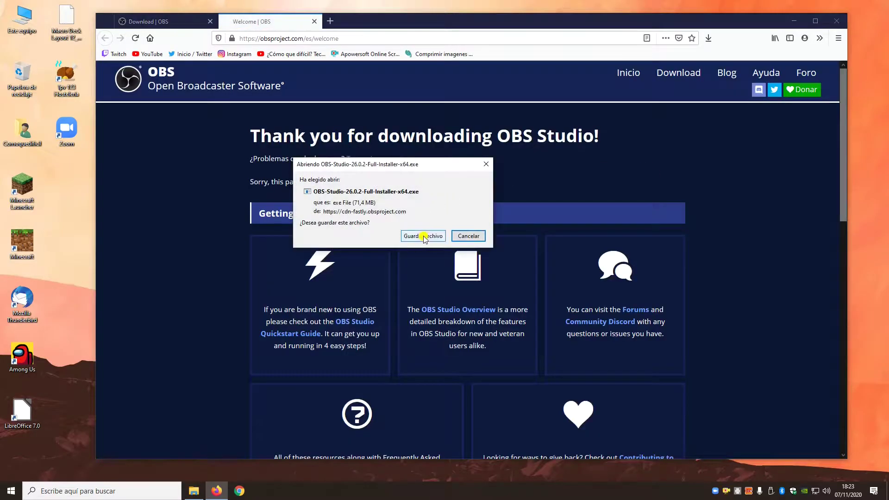
click(424, 236)
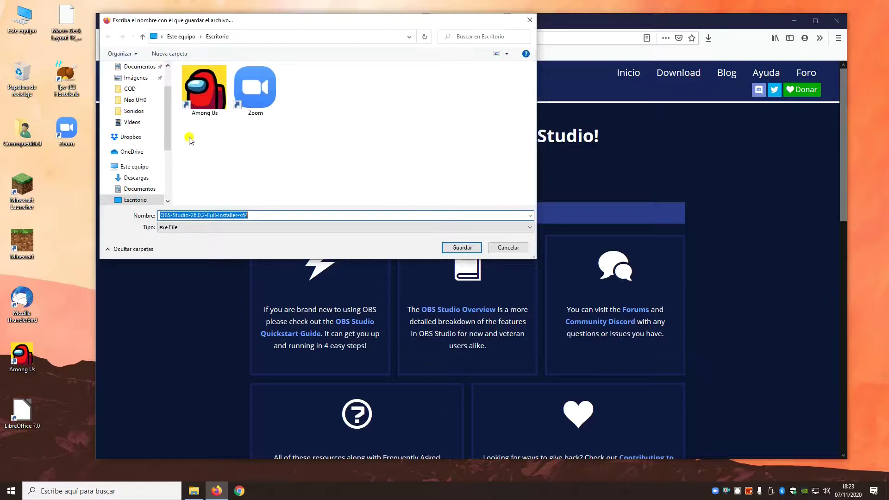
click(147, 199)
click(463, 248)
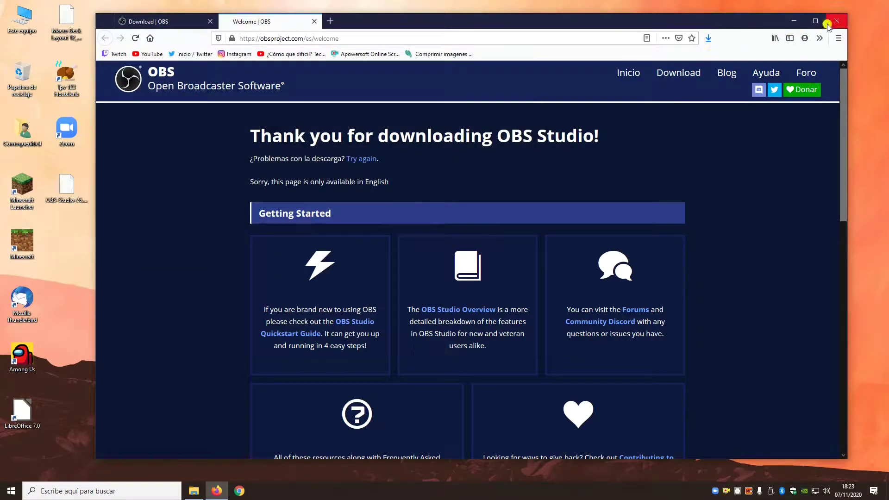
click(837, 21)
click(456, 257)
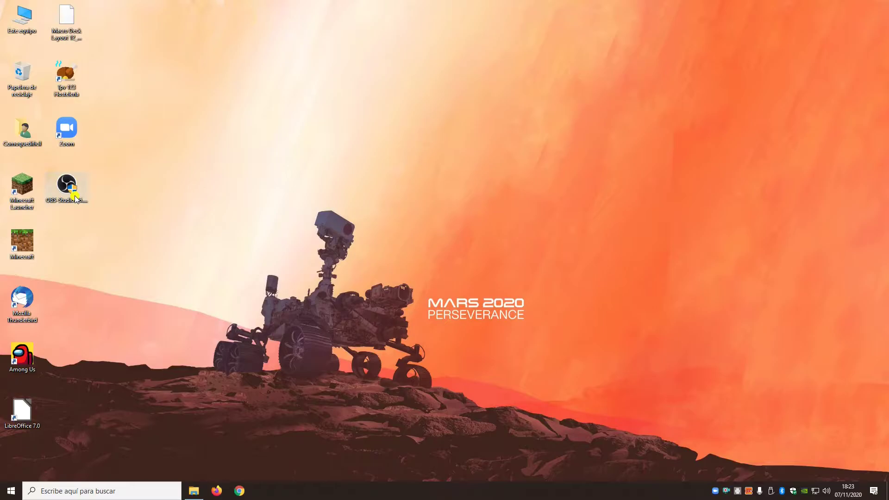
Delete the downloaded OBS Studio installer from the desktop.
click(75, 198)
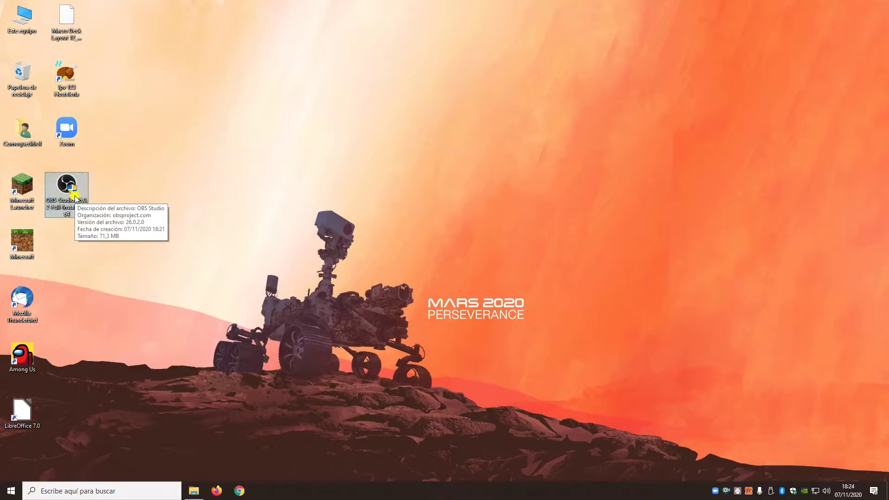
key(Return)
key(Return)
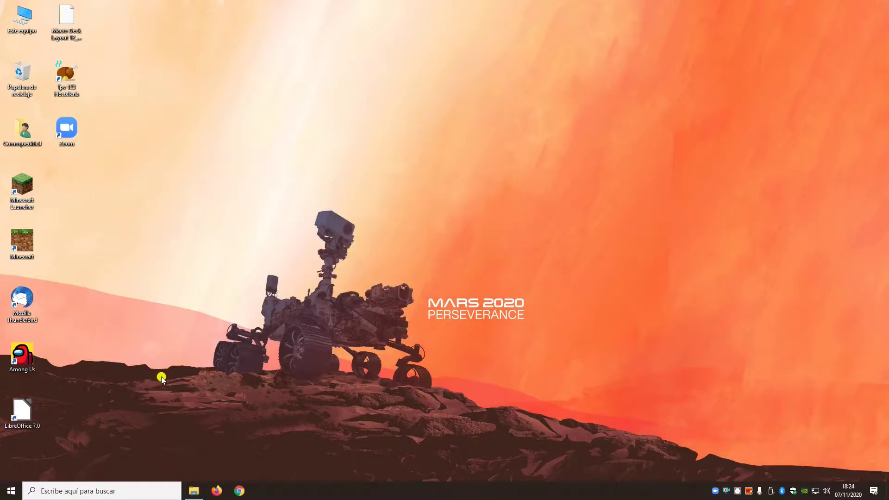
Find the installed OBS Studio through the Windows search and launch it.
click(155, 491)
text(ob)
key(Return)
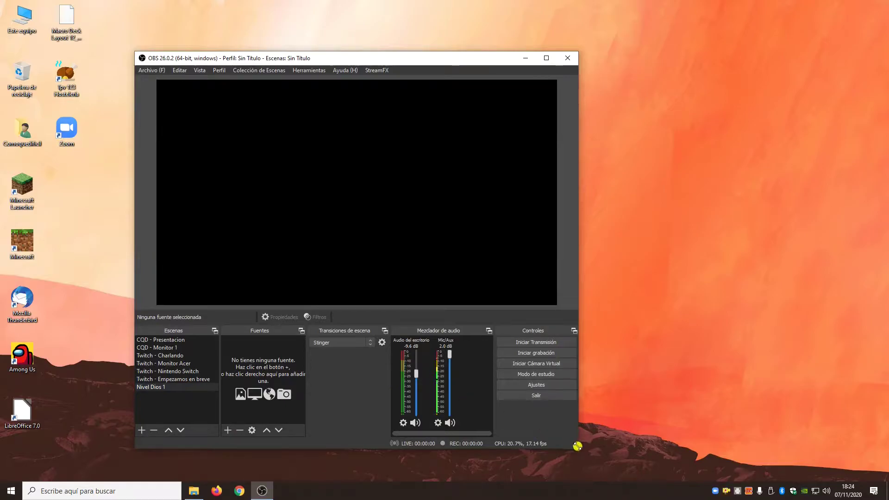
Enlarge the OBS window and set the scene transition to Corte.
drag(578, 448, 644, 473)
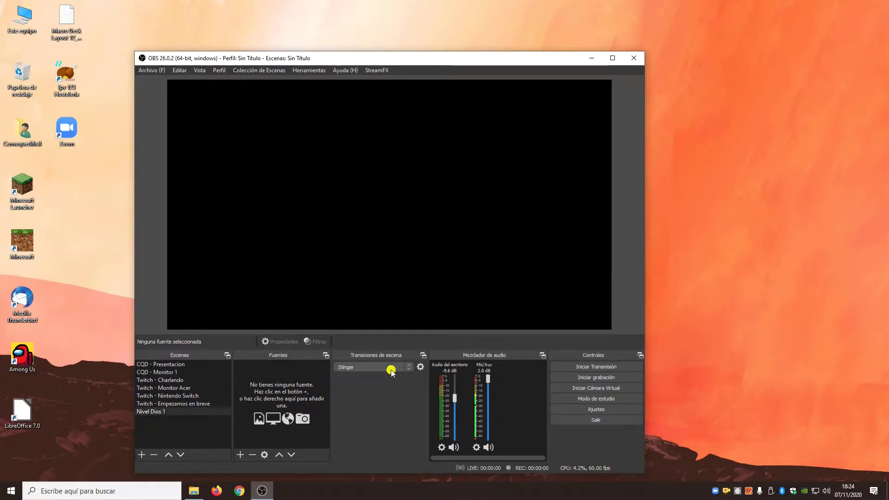
click(391, 370)
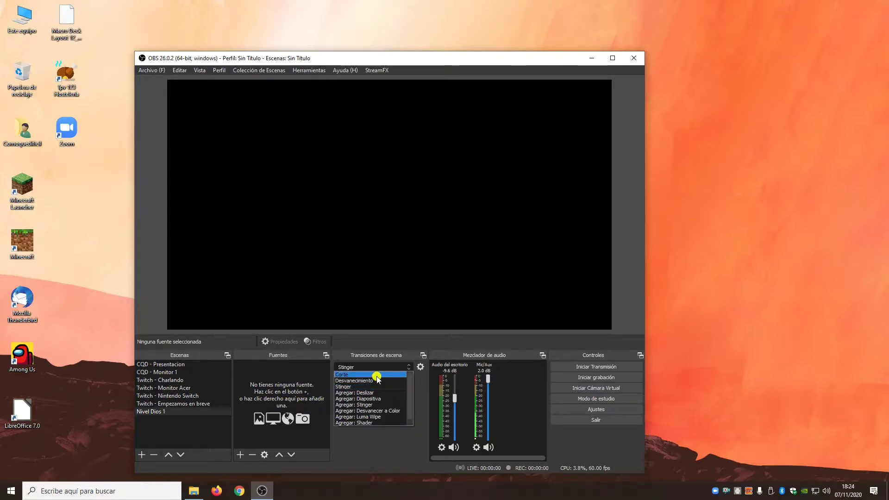
click(376, 376)
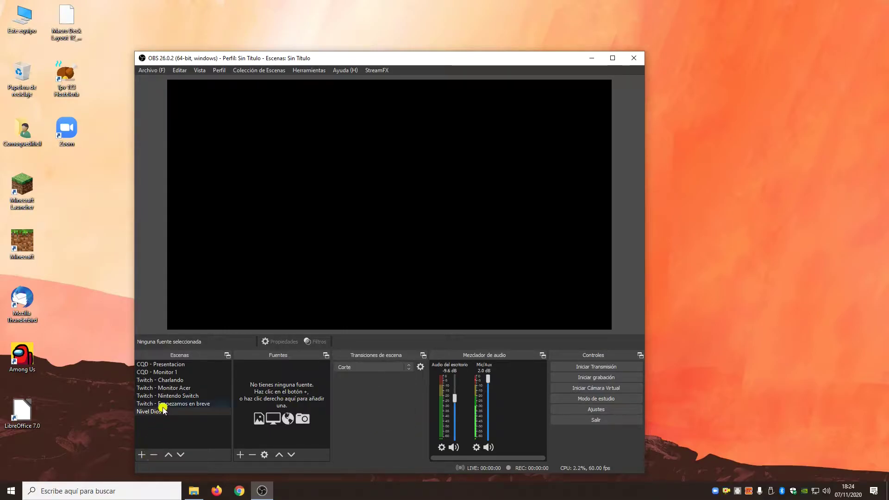
Add a scene named "Videoconferencia 1" and remove the "Nivel Dios 1" scene.
click(142, 455)
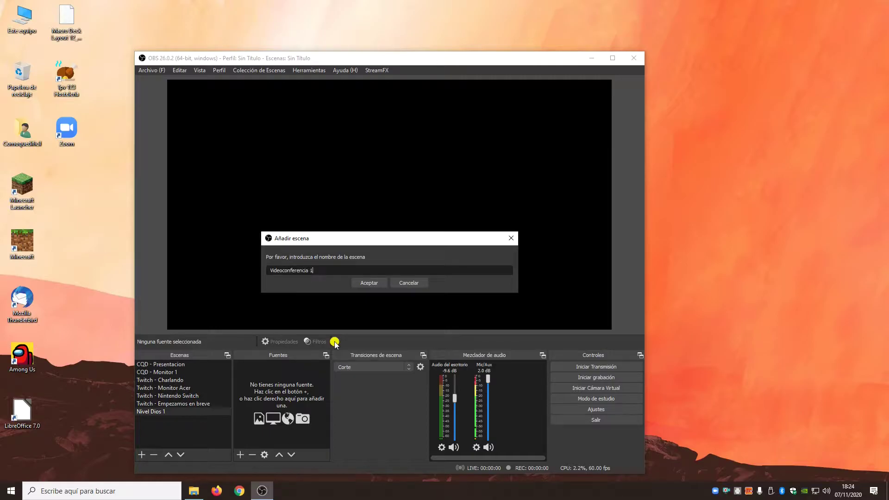
click(365, 284)
click(159, 412)
click(154, 453)
click(413, 281)
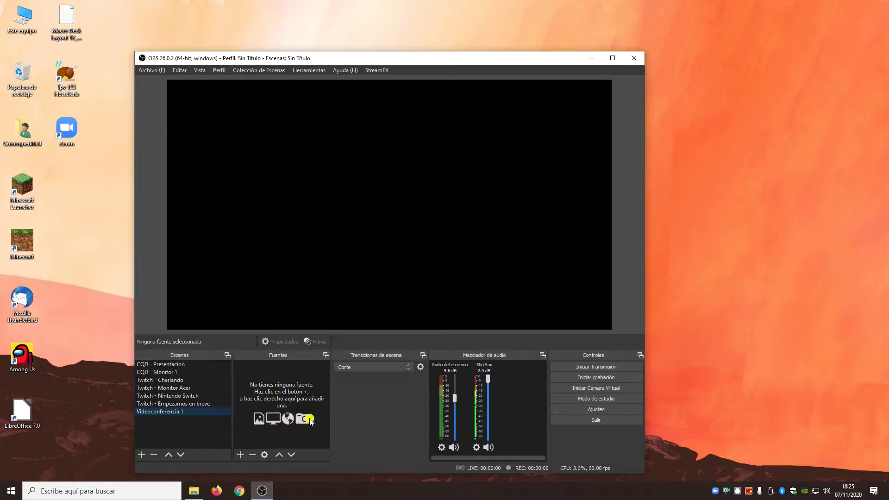
Create a new video capture device source named "Videocamara", look through its available devices, and leave its properties without applying changes.
click(241, 456)
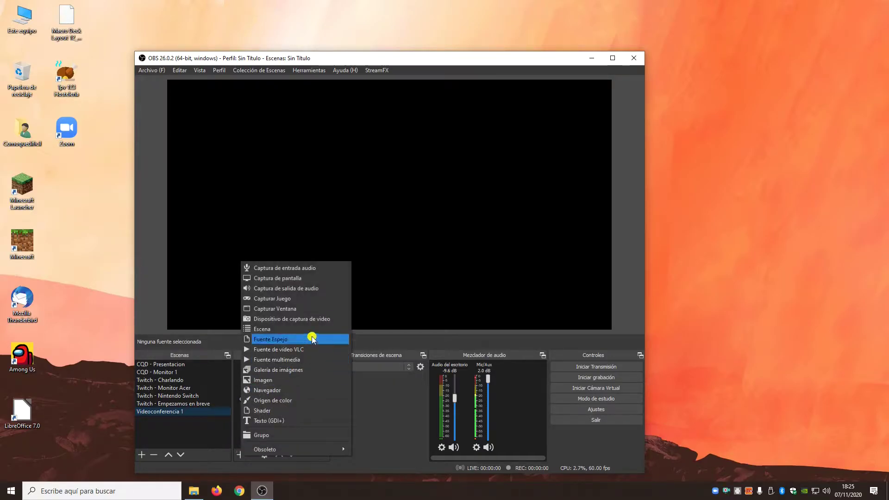
click(311, 321)
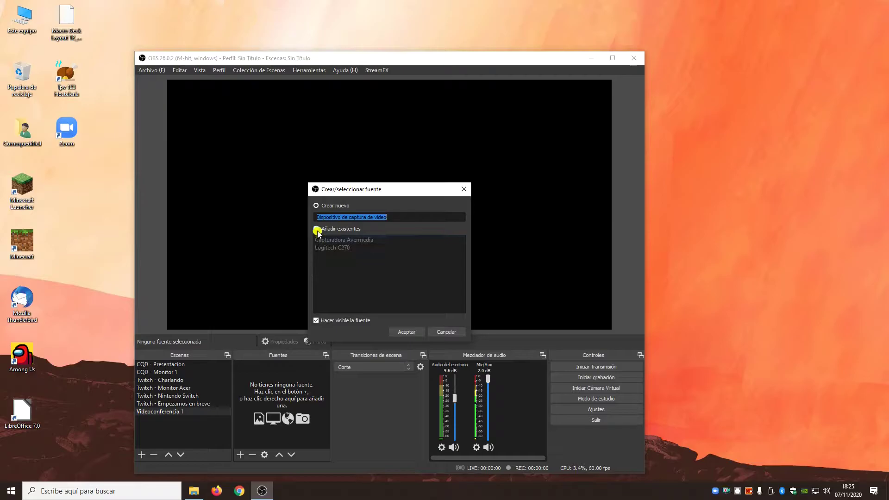
click(316, 229)
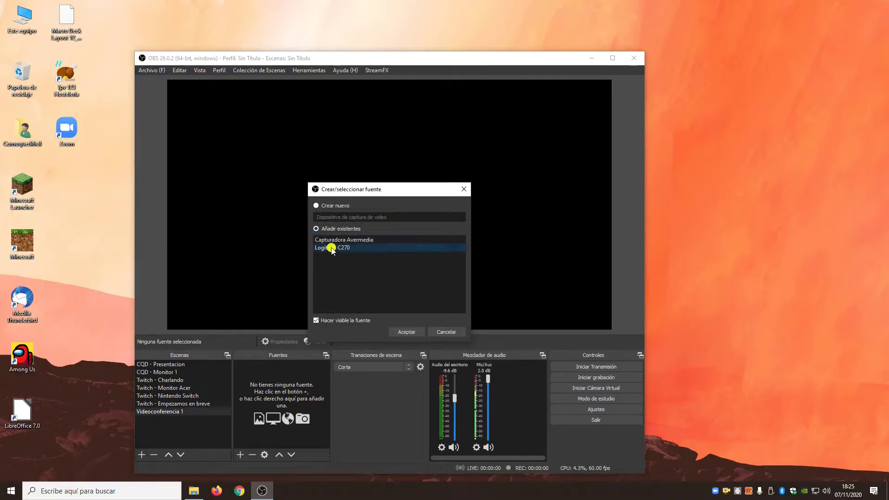
click(317, 206)
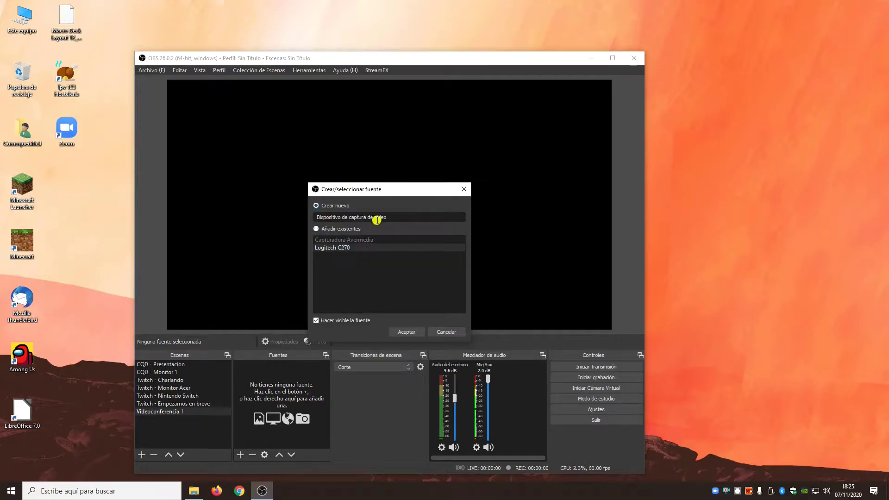
drag(395, 217, 57, 225)
text(Videocamara)
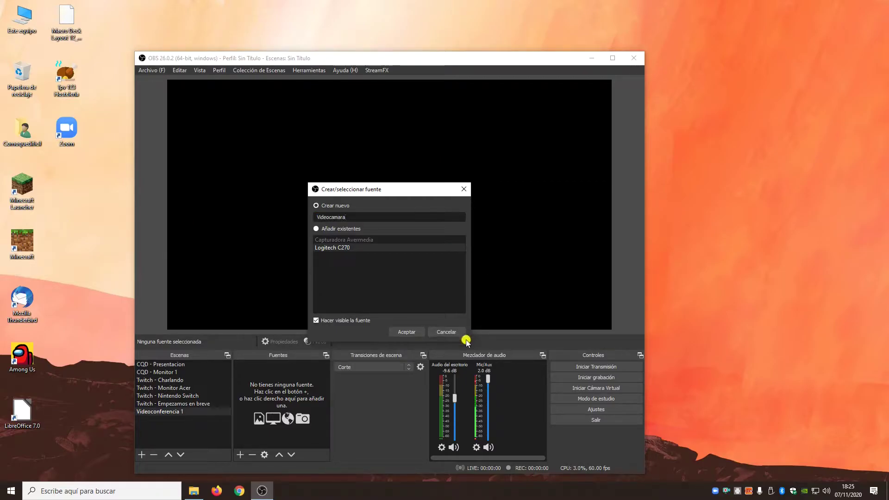
click(409, 332)
click(334, 258)
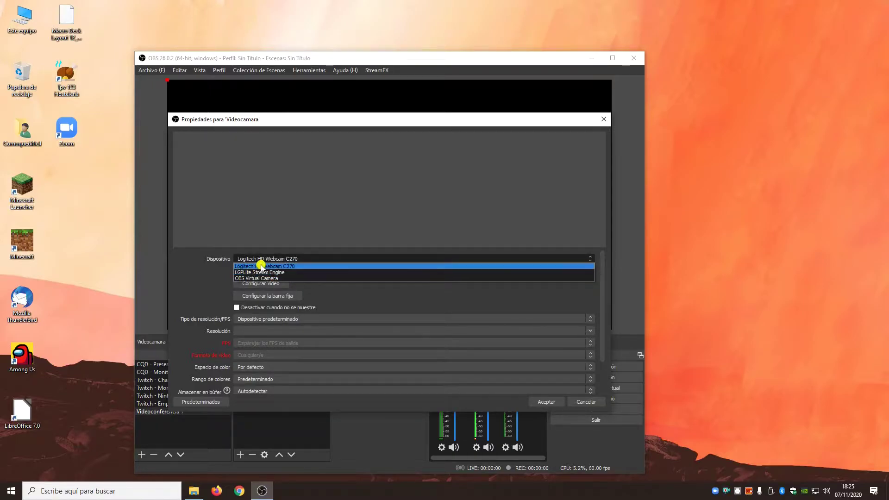
click(584, 402)
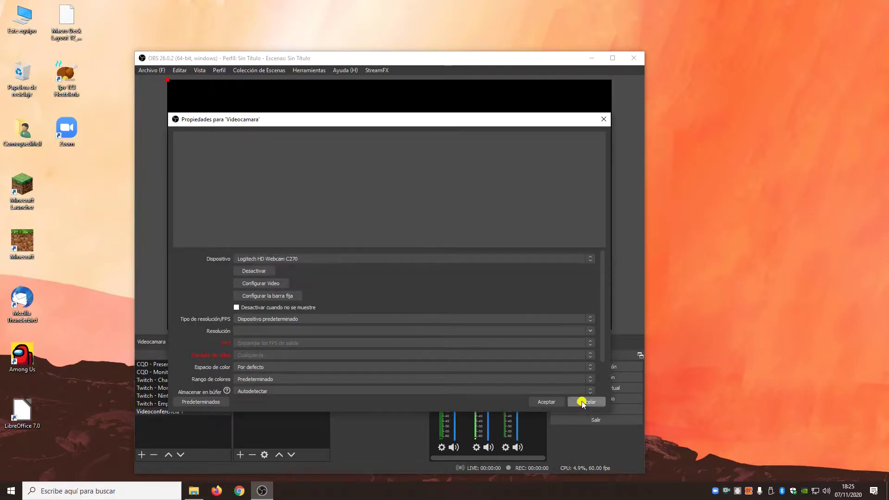
click(585, 402)
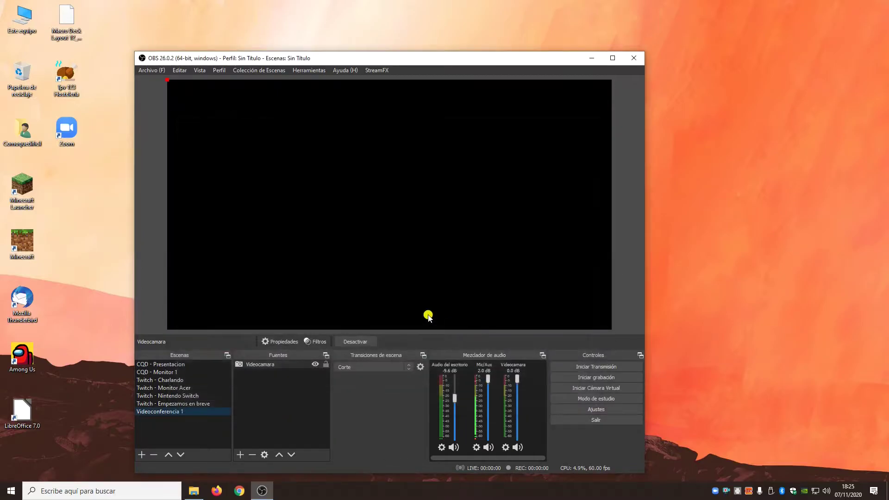
Remove the Videocamara source from the Videoconferencia 1 scene.
right_click(280, 367)
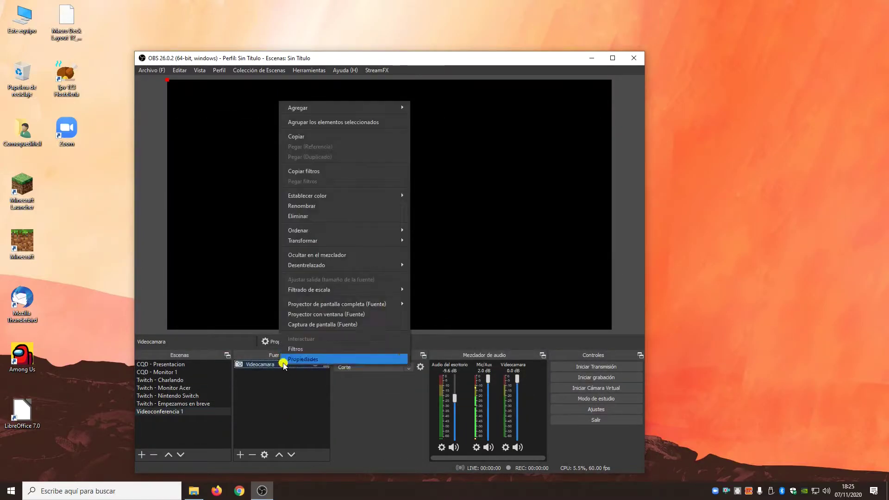
click(294, 219)
click(413, 281)
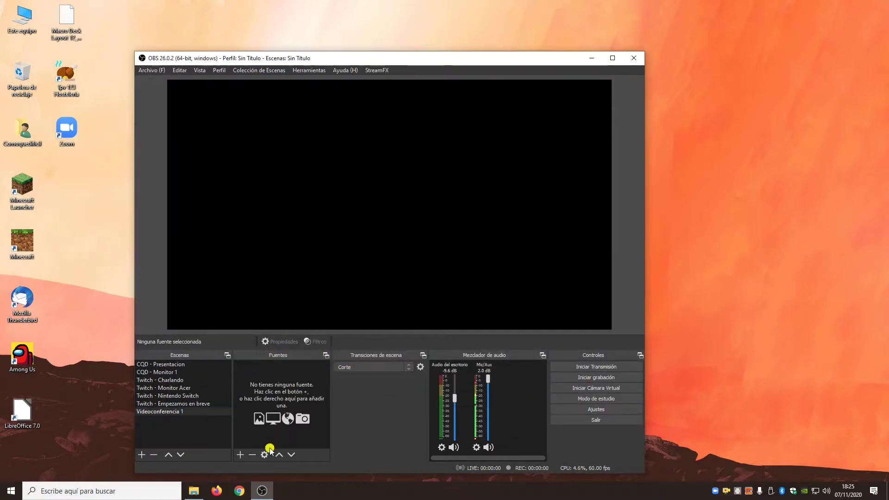
Add the existing Logitech C270 video capture source to the scene and enlarge its image to fill the whole canvas.
click(241, 456)
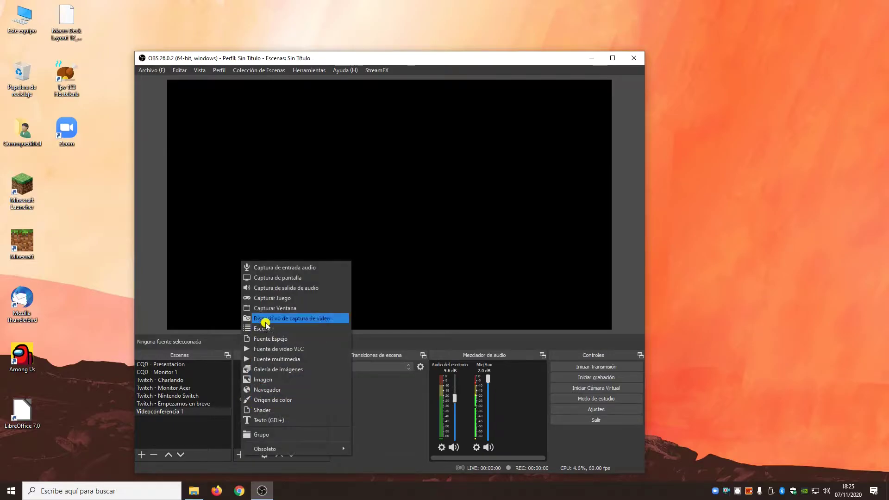
click(308, 319)
click(316, 229)
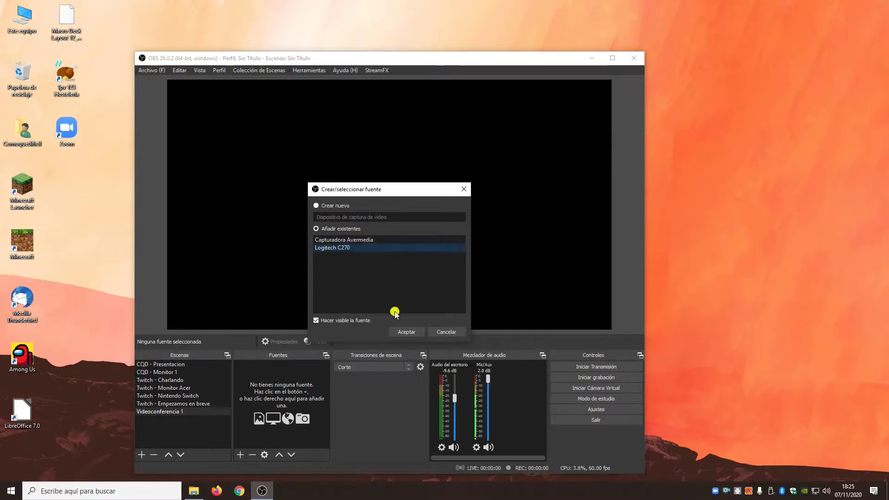
click(401, 332)
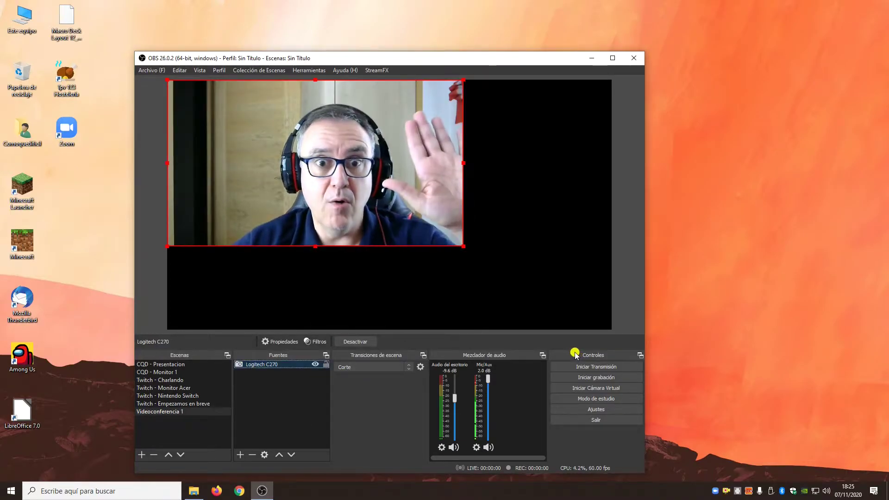
mouse_move(281, 171)
mouse_down()
mouse_move(398, 195)
mouse_move(407, 254)
mouse_move(364, 171)
mouse_move(277, 165)
mouse_up()
drag(461, 246, 600, 327)
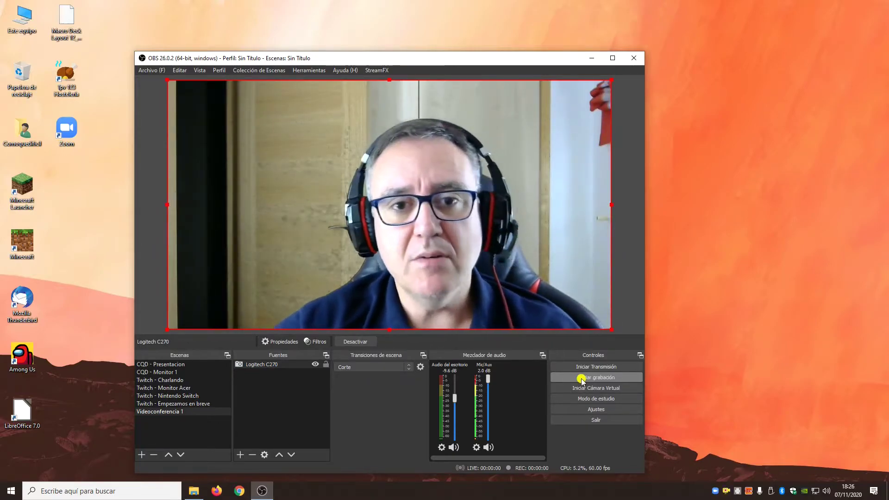
Toggle the visibility of the chroma effect filter on the Logitech C270 source.
right_click(262, 364)
click(266, 347)
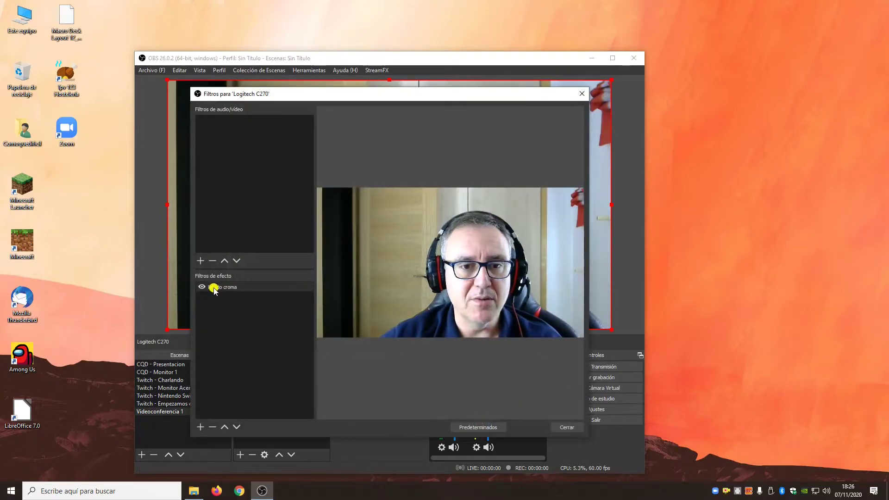
click(205, 290)
click(565, 428)
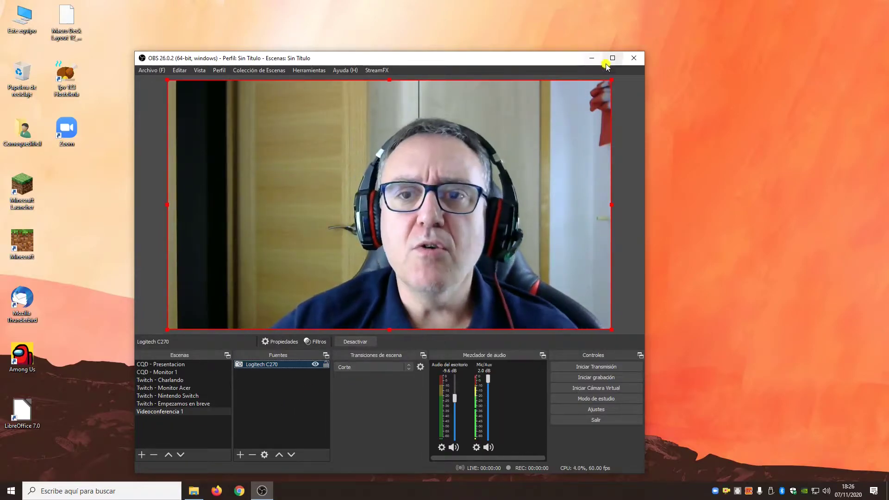
Add a new Texto (GDI+) source named "Mi nombre" to the Videoconferencia 1 scene.
click(240, 455)
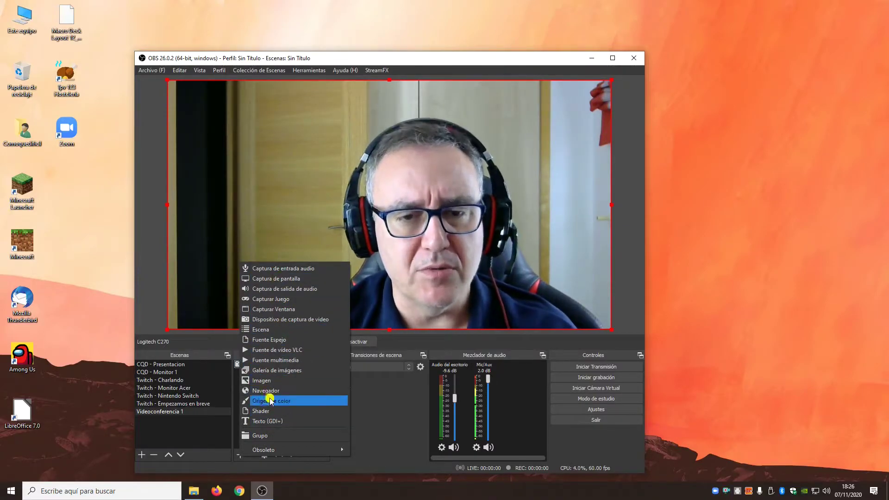
click(276, 422)
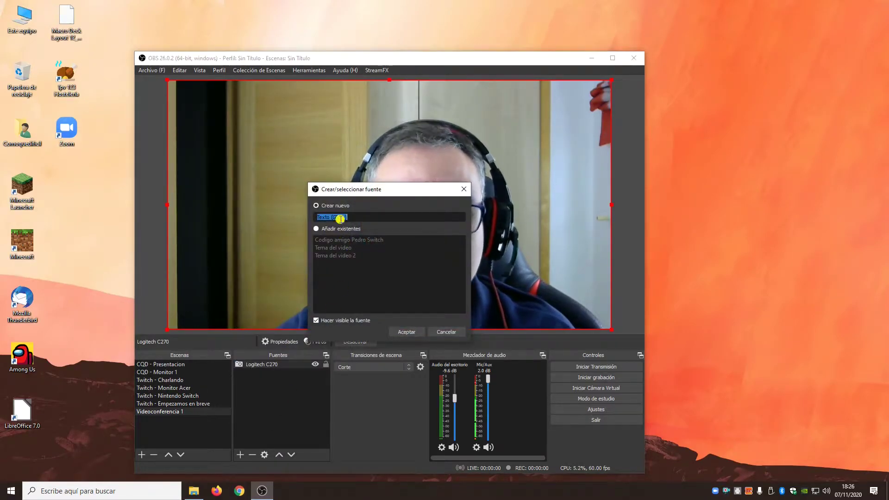
key(ctrl+a)
text(M)
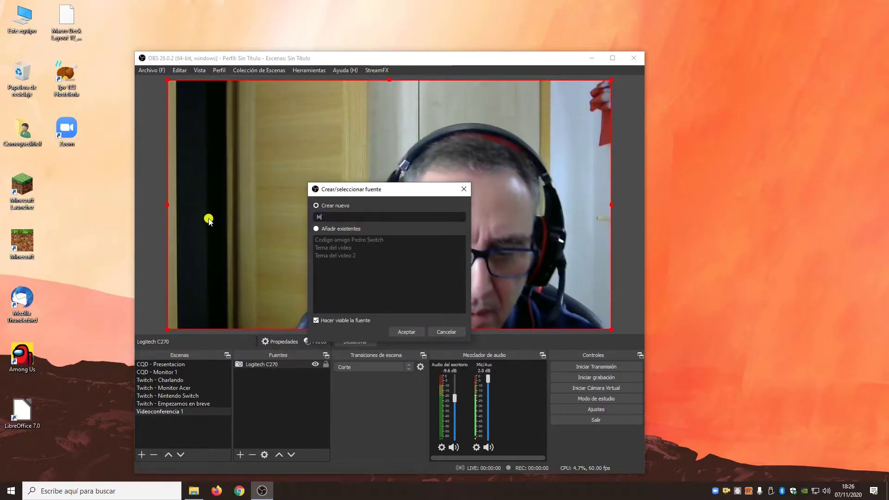
text(i nombre)
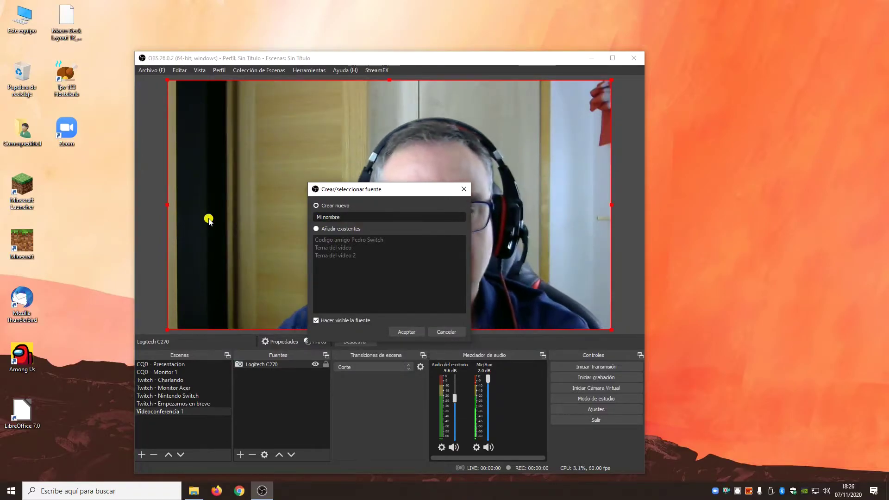
click(405, 331)
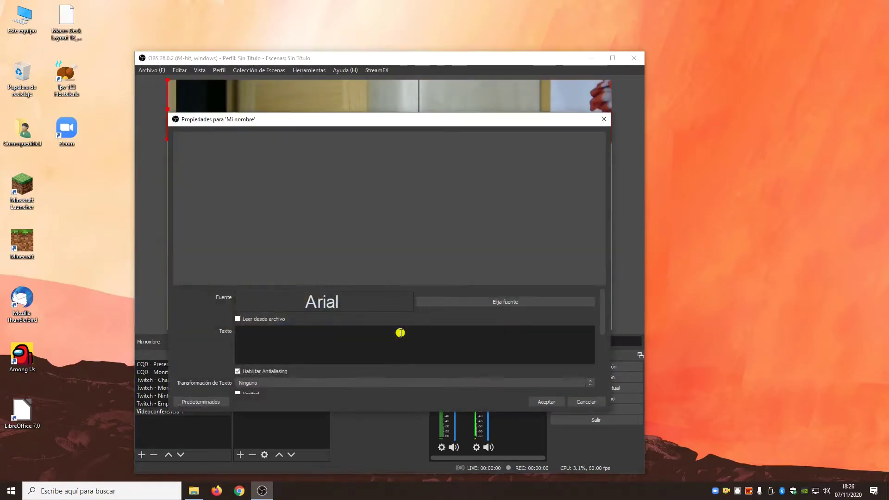
Make the text source's properties window taller and arrange it beside the main window so the canvas stays in view.
drag(487, 113, 486, 32)
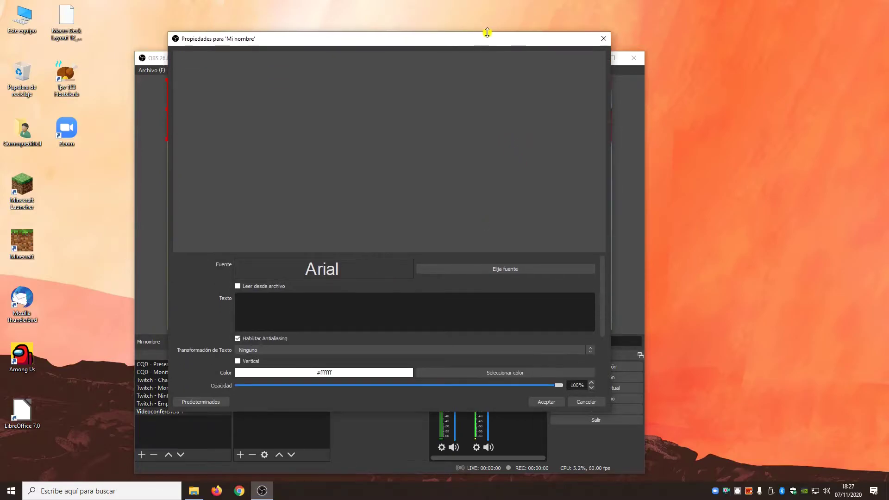
drag(416, 41, 646, 60)
drag(308, 60, 186, 29)
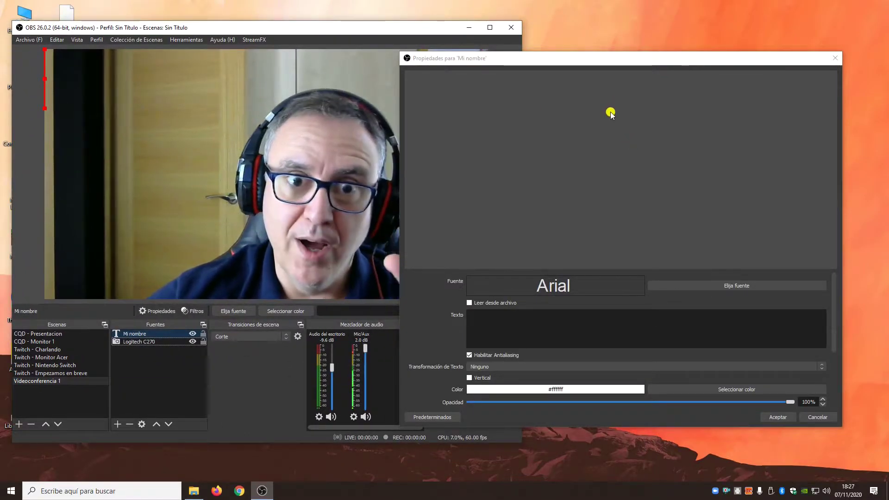
Enter the presenter's full name followed by ". Técnico de cafeteras. ;)" as the text of the Mi nombre source.
click(521, 319)
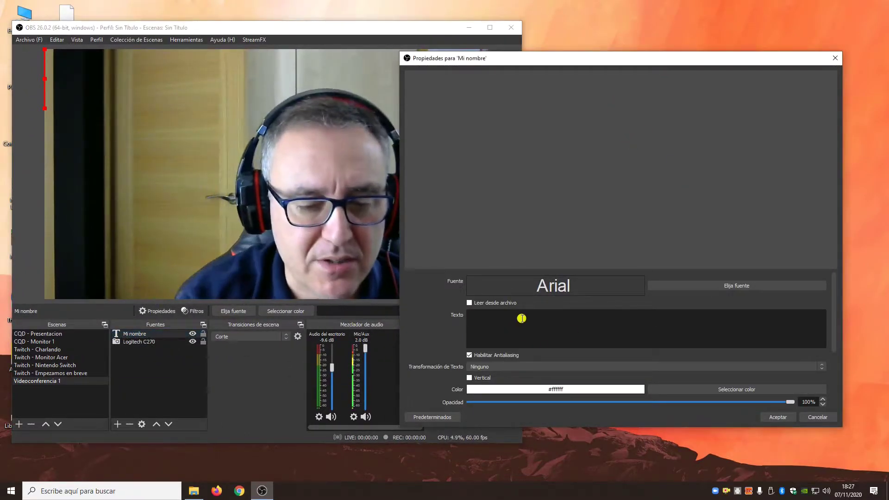
text(Pe)
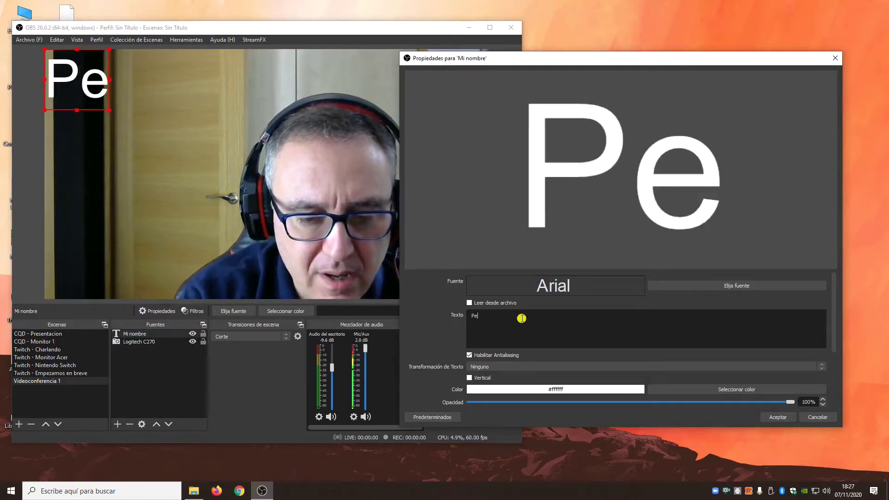
text(dro Gi)
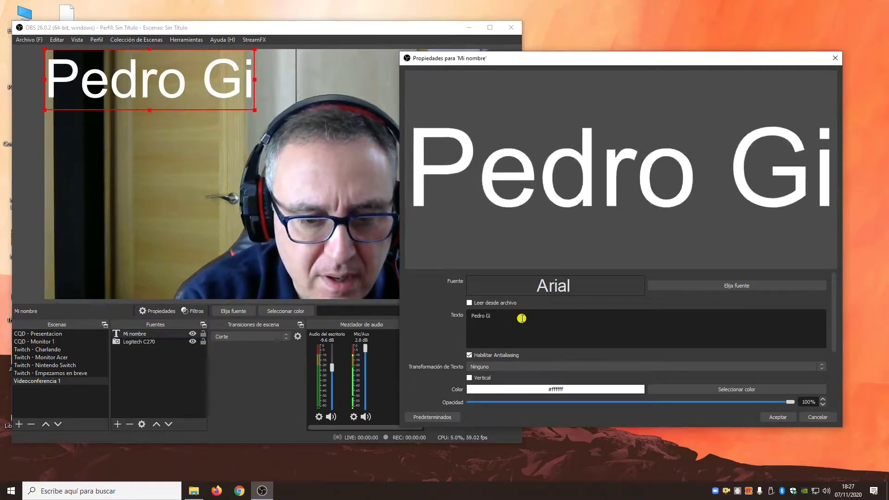
text(ménez)
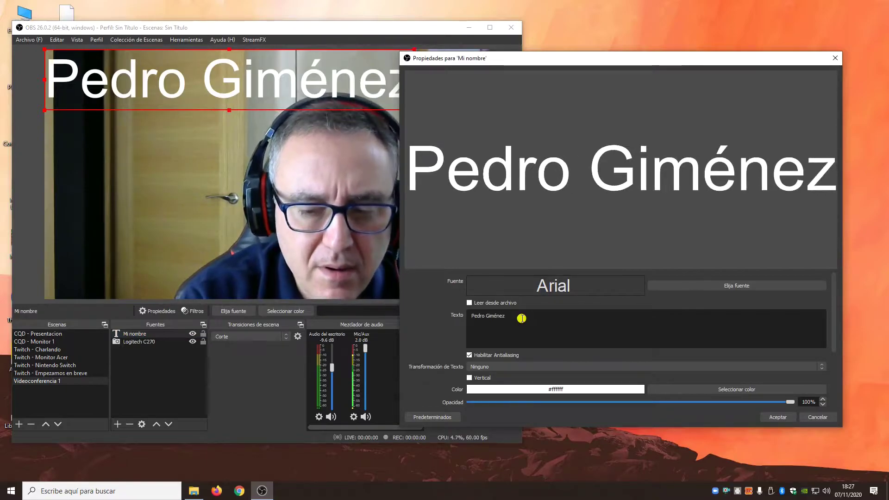
text(. )
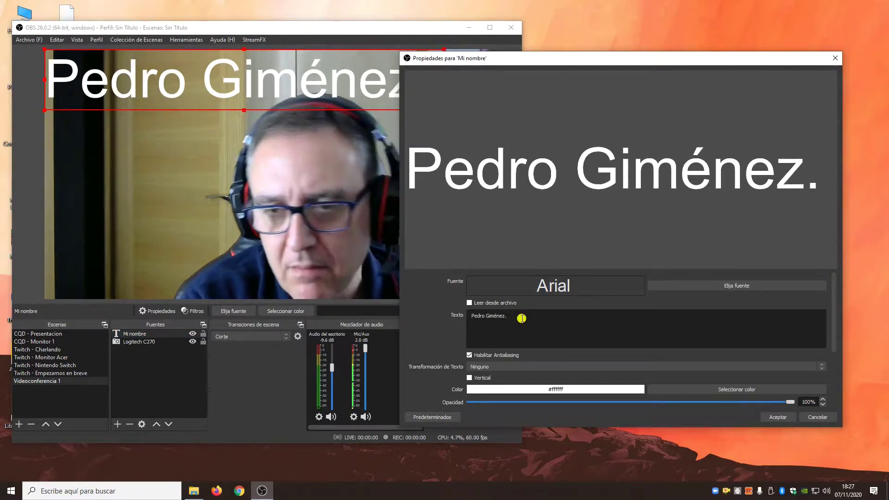
text(Técnico de)
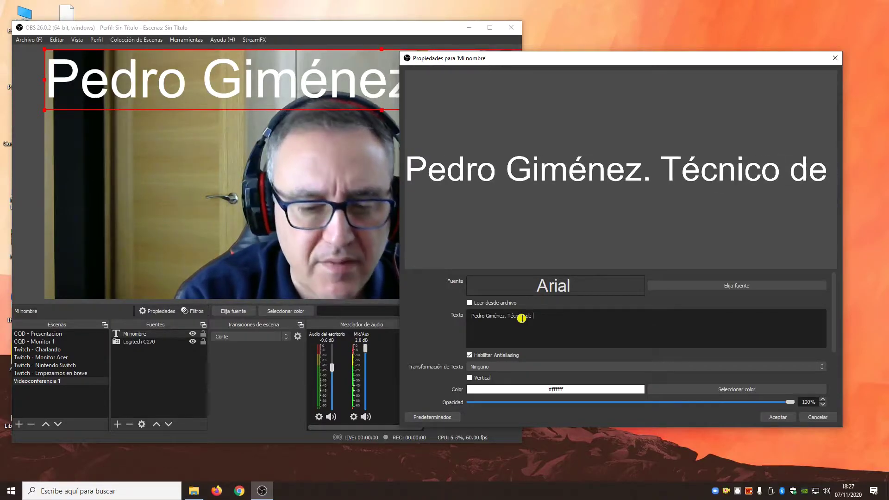
text( caferte)
key(BackSpace)
key(BackSpace)
key(BackSpace)
text(ter)
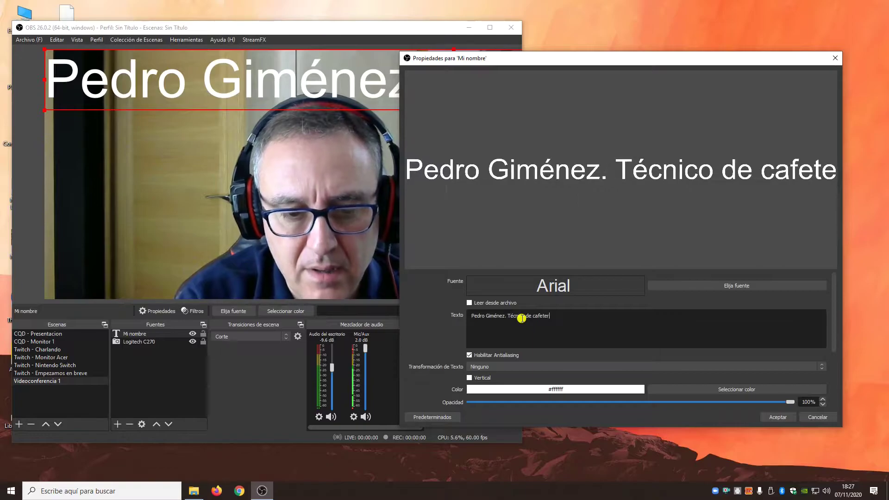
text(es)
key(BackSpace)
key(BackSpace)
text(as)
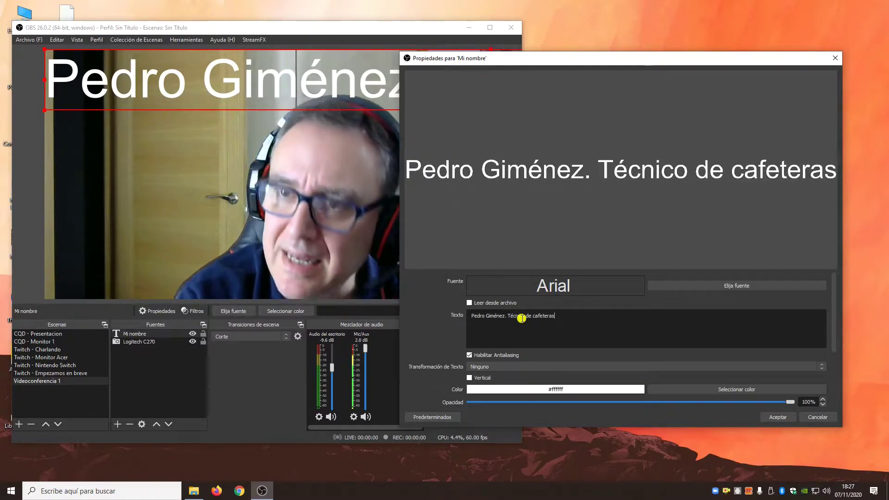
text(.)
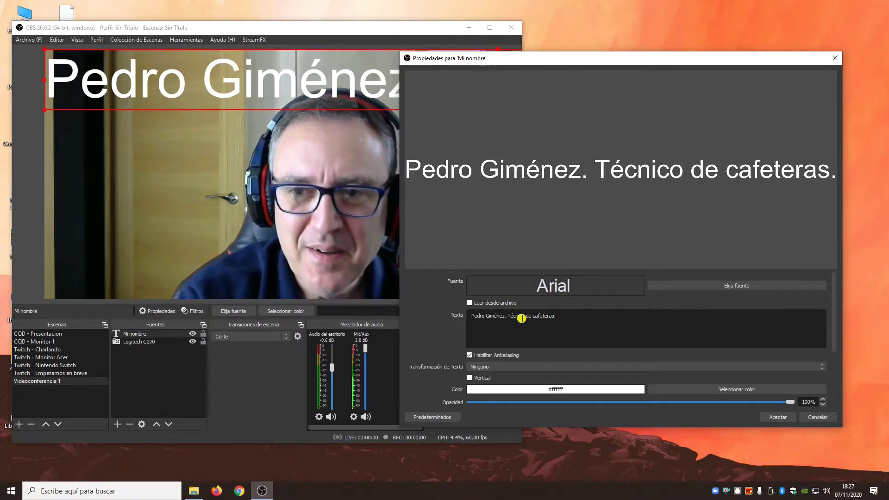
text( ;))
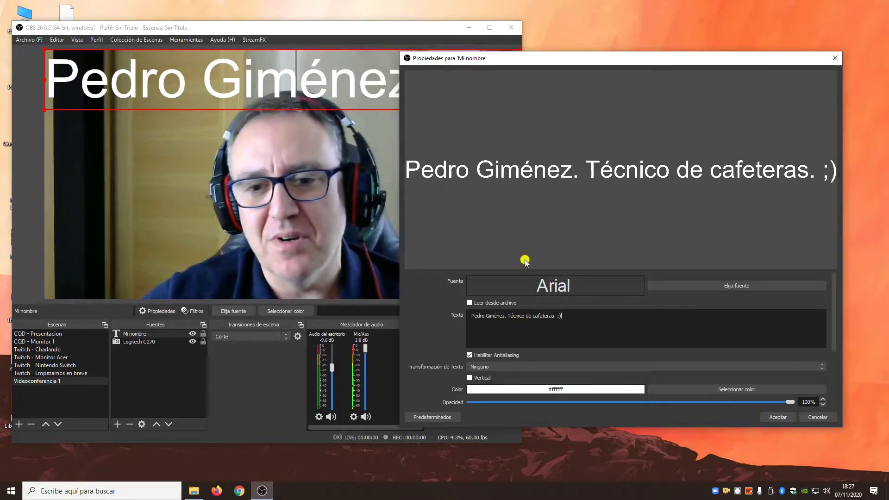
Shrink the name text to about two thirds of the canvas width and place it along the lower-left edge of the webcam image.
drag(502, 62, 525, 149)
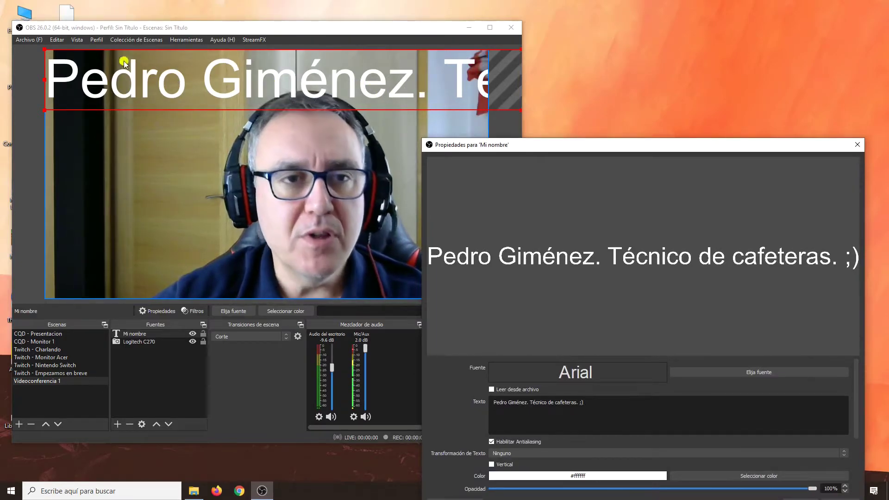
drag(46, 60, 84, 85)
drag(54, 58, 269, 68)
mouse_move(323, 76)
mouse_down()
mouse_move(363, 88)
mouse_move(323, 75)
mouse_up()
drag(118, 67, 113, 65)
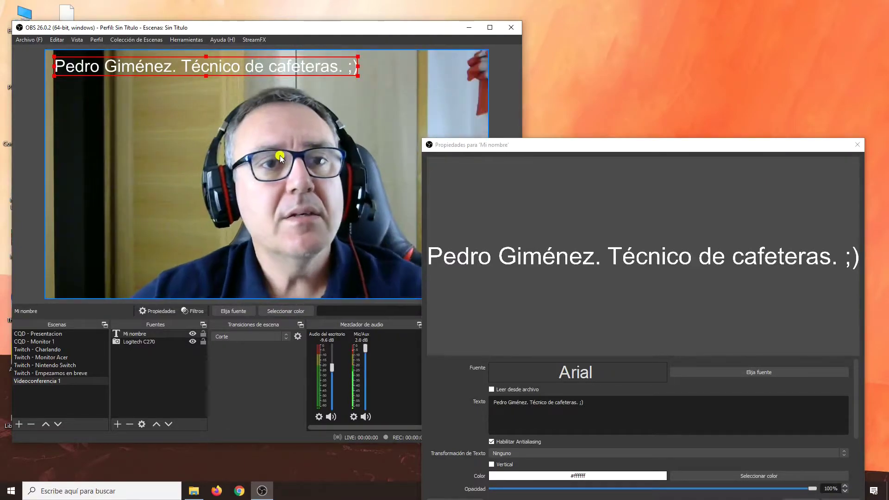
drag(209, 62, 150, 283)
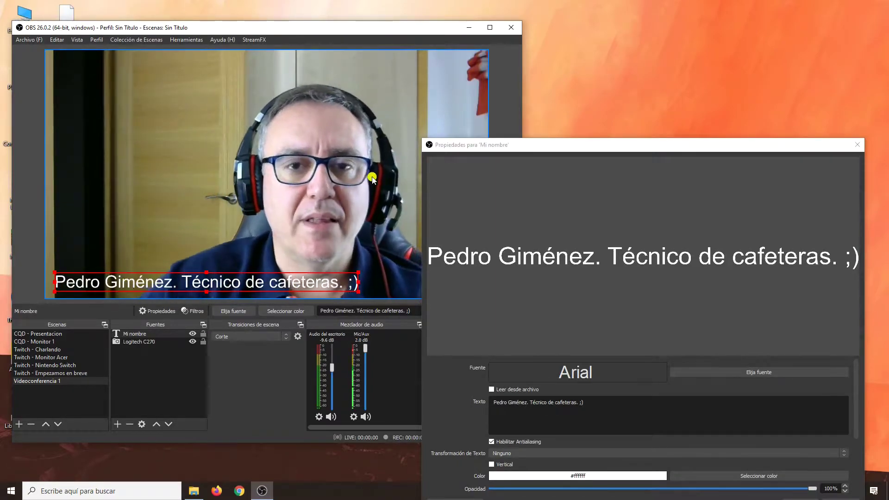
click(514, 53)
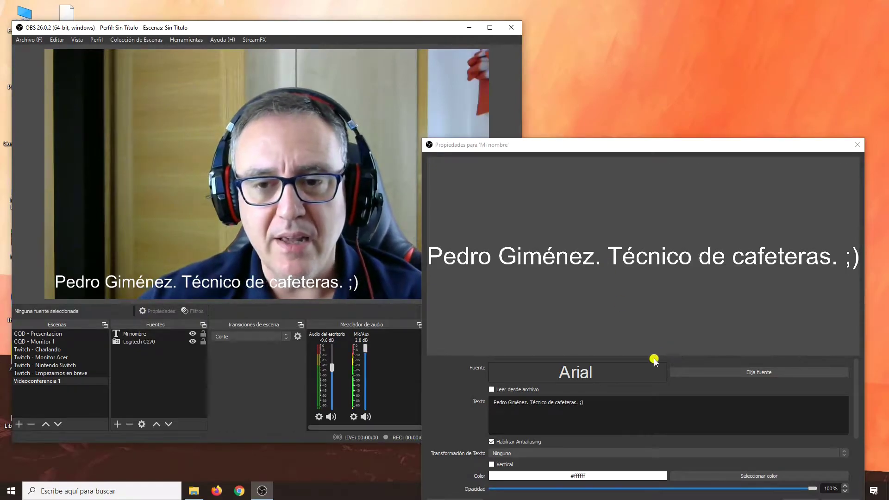
Set the Mi nombre text's font to Comic Sans MS in the Negrita Cursiva style.
click(678, 372)
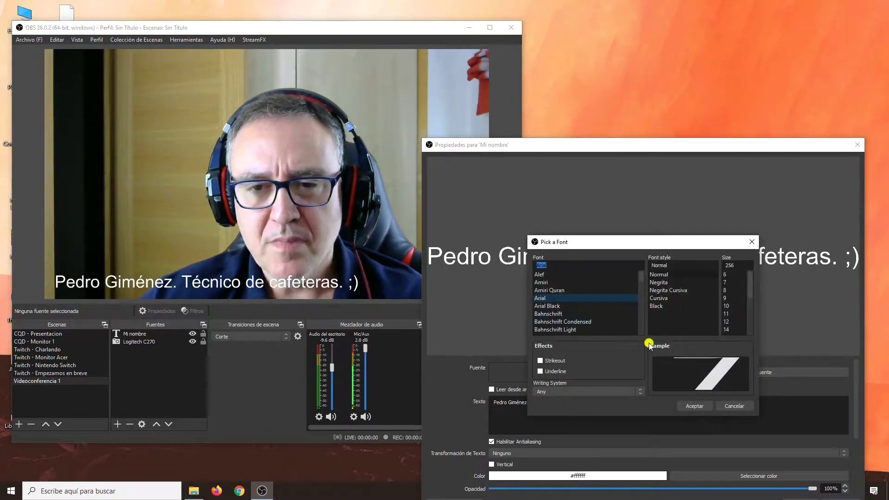
scroll(641, 327, down, 6)
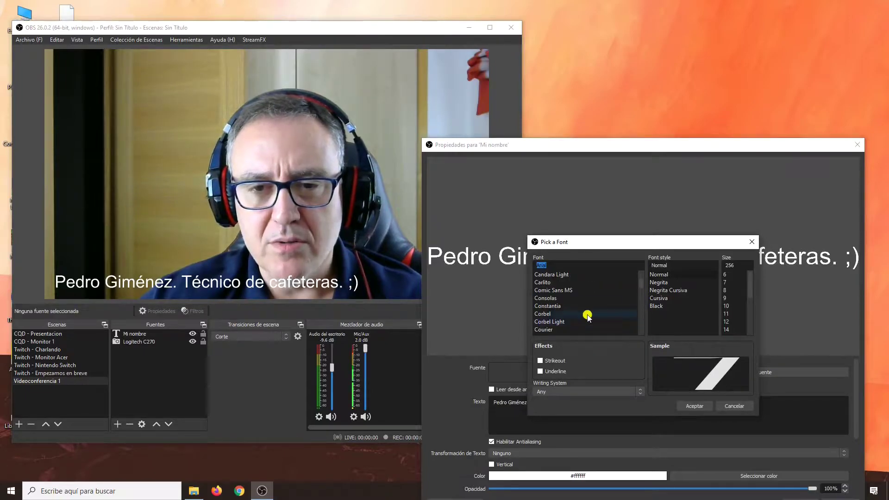
click(549, 298)
click(553, 291)
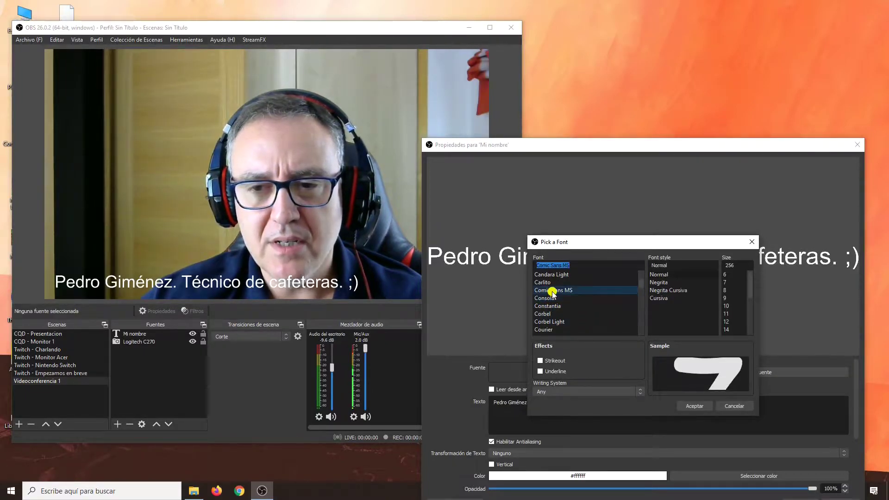
click(670, 291)
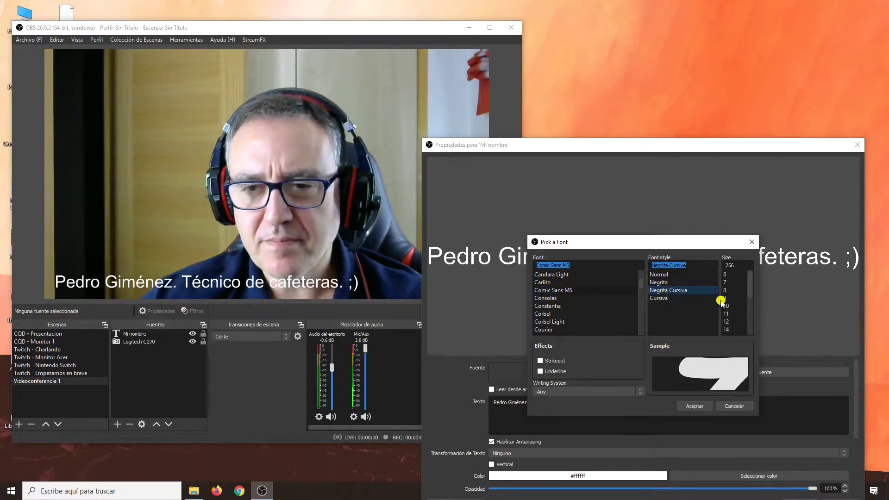
click(694, 406)
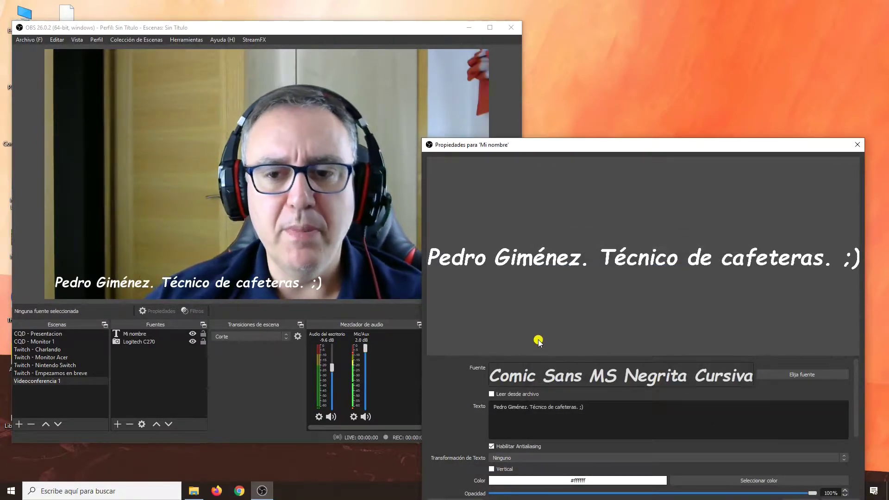
Look at the available colours for the Mi nombre text and leave the colour selection without picking one.
drag(748, 151, 739, 61)
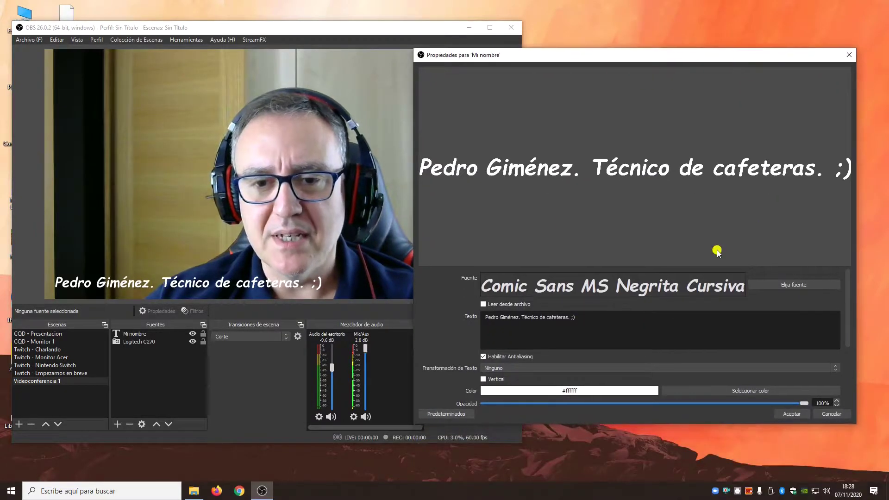
click(720, 389)
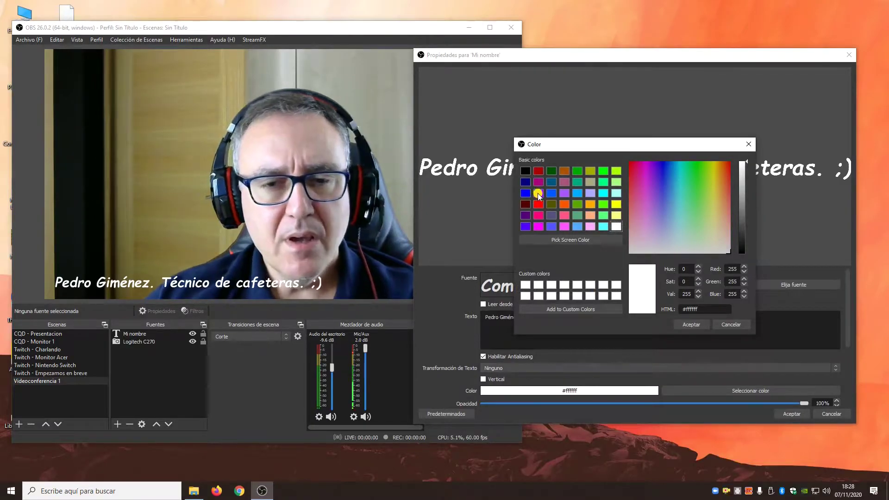
click(748, 144)
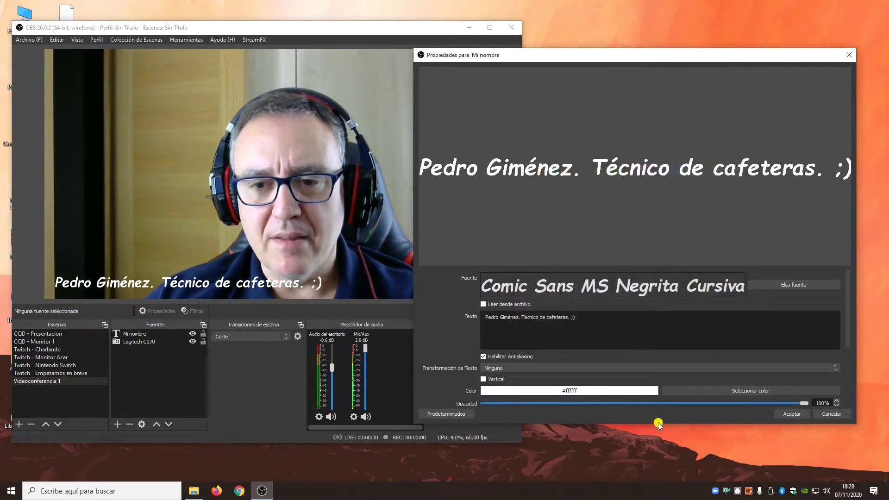
Enlarge and reposition the text properties window, and set the text transformation to Mayúscula.
drag(657, 423, 525, 463)
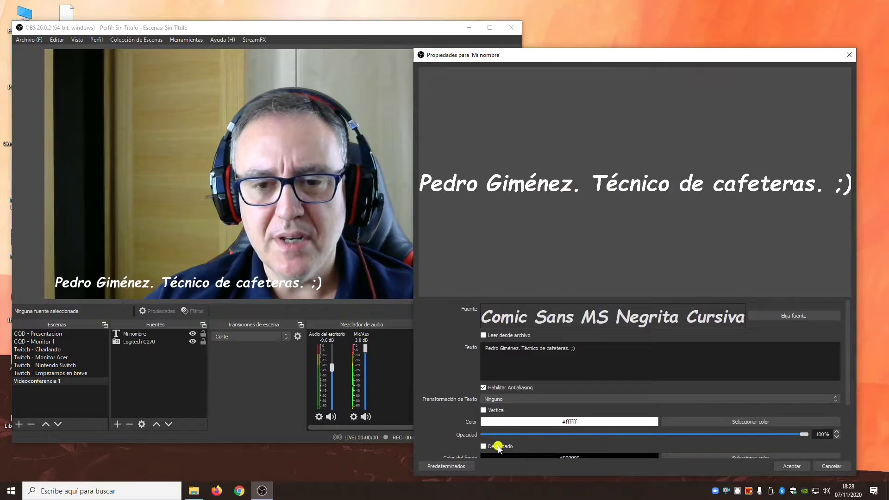
drag(602, 54, 602, 28)
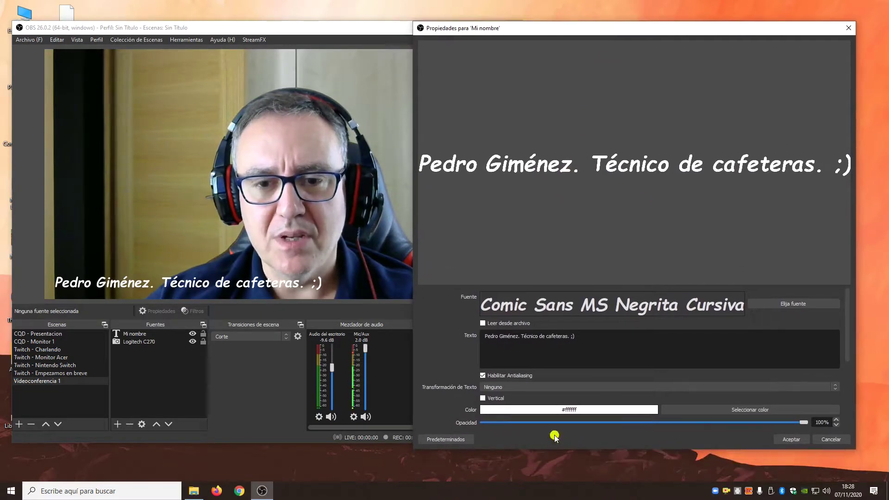
click(506, 387)
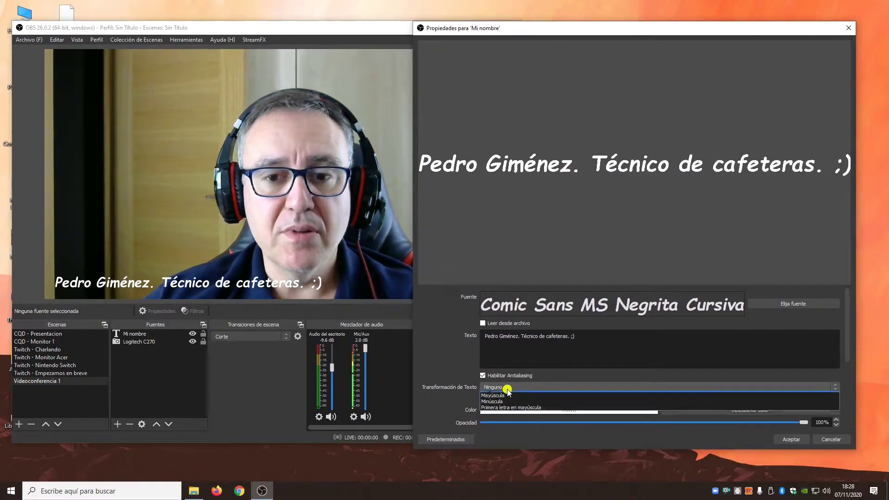
click(505, 400)
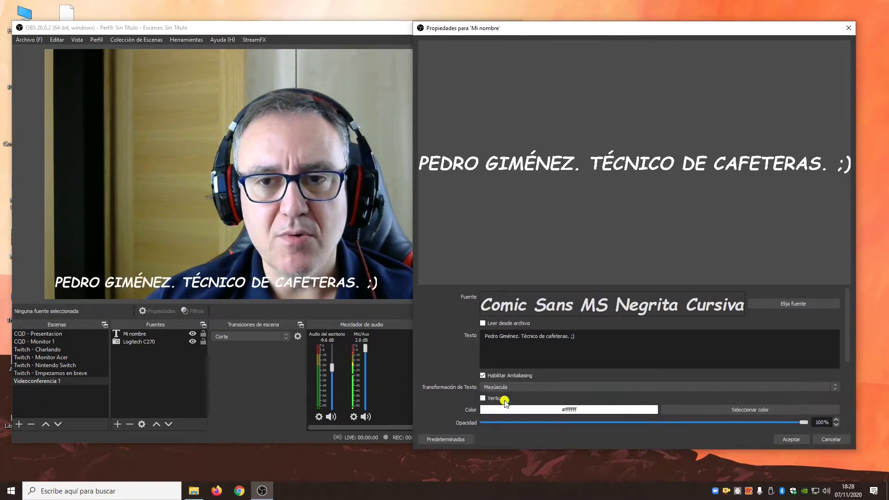
click(507, 388)
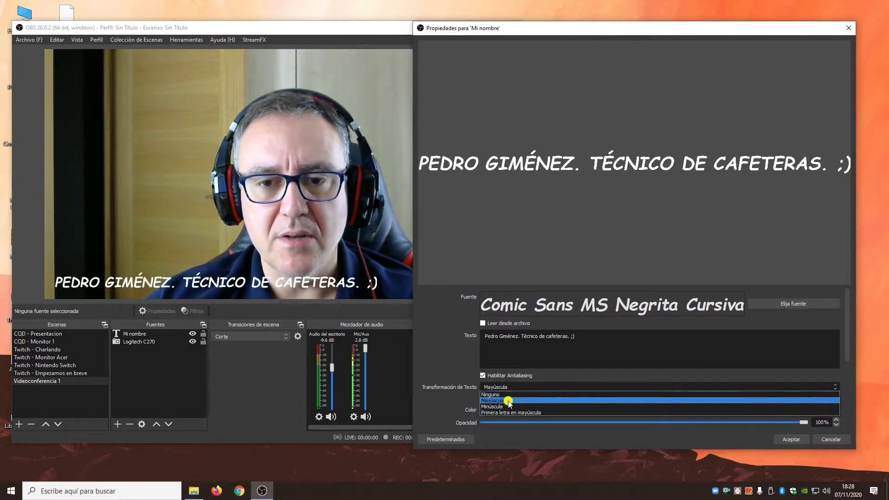
click(507, 400)
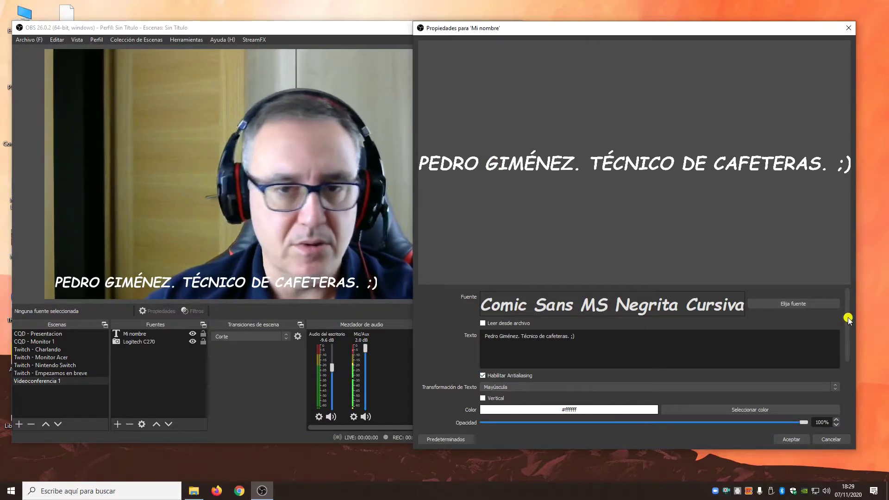
Enable the Degradado option for the Mi nombre text and set the text colour to dark red #aa0000.
drag(847, 320, 848, 354)
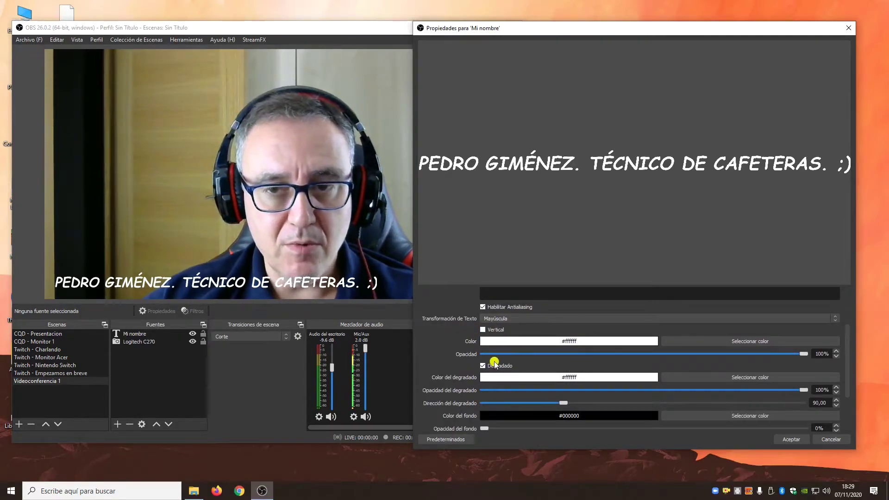
click(676, 341)
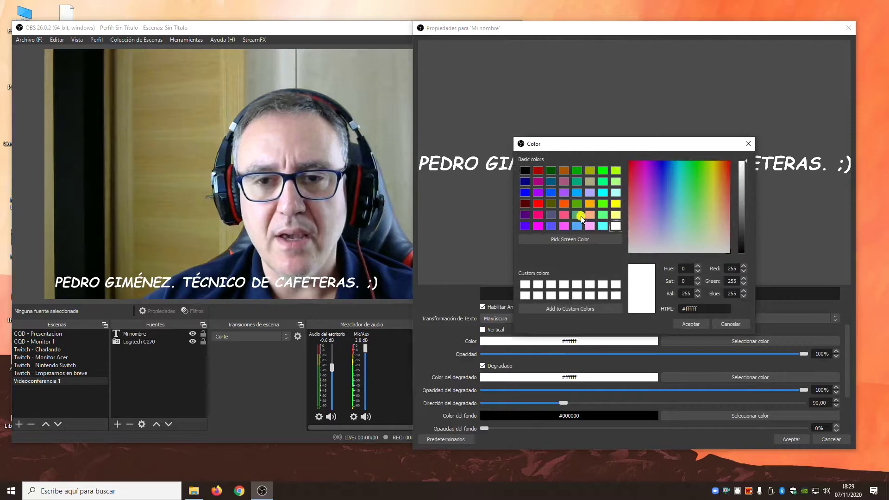
click(538, 171)
click(690, 323)
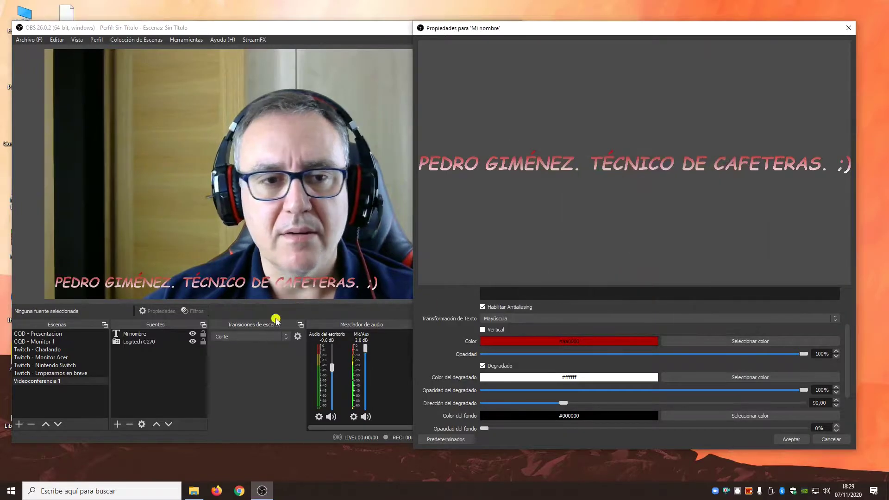
Try yellow #ffff00, orange #ff5500 and black #000000 in turn as the gradient colour of the Mi nombre text.
click(715, 378)
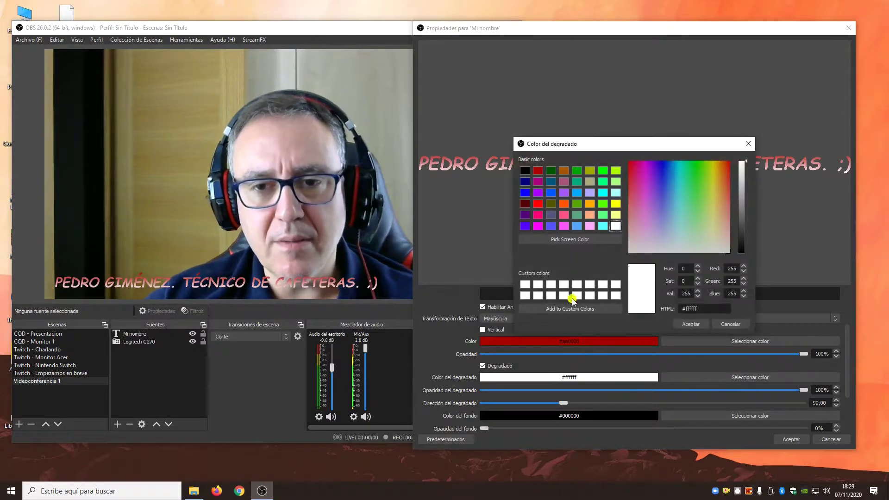
click(615, 204)
click(690, 323)
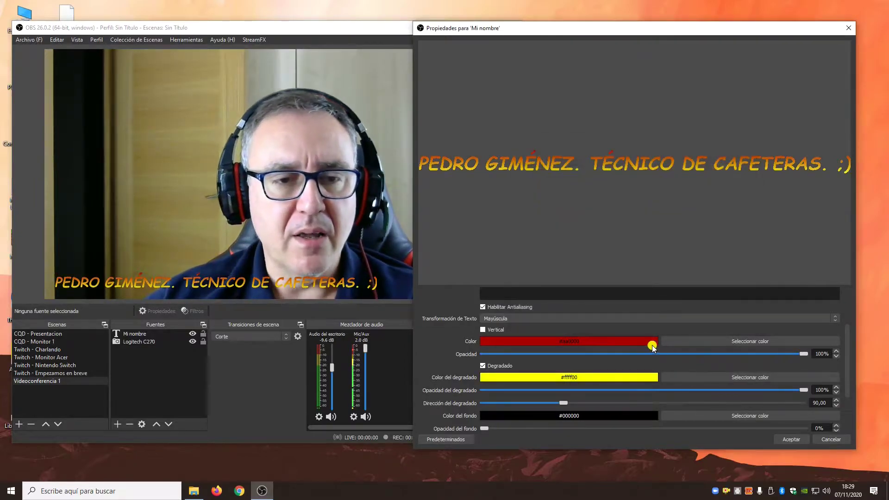
click(690, 377)
click(563, 204)
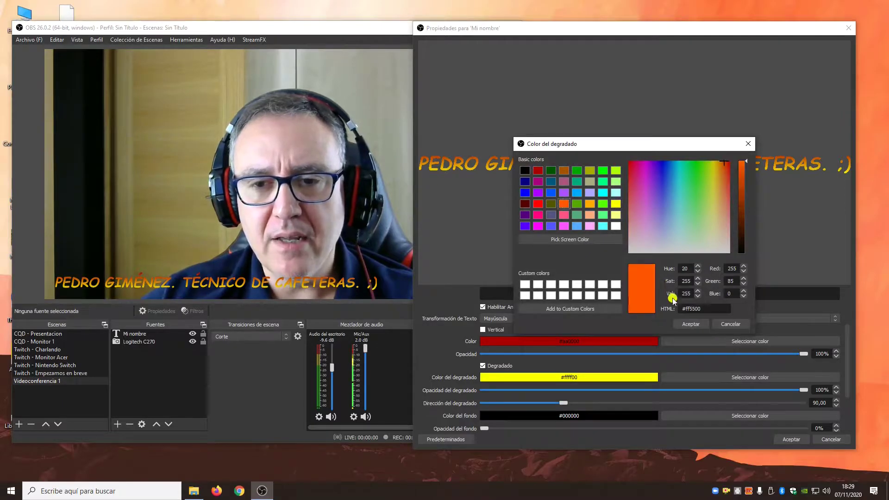
click(687, 324)
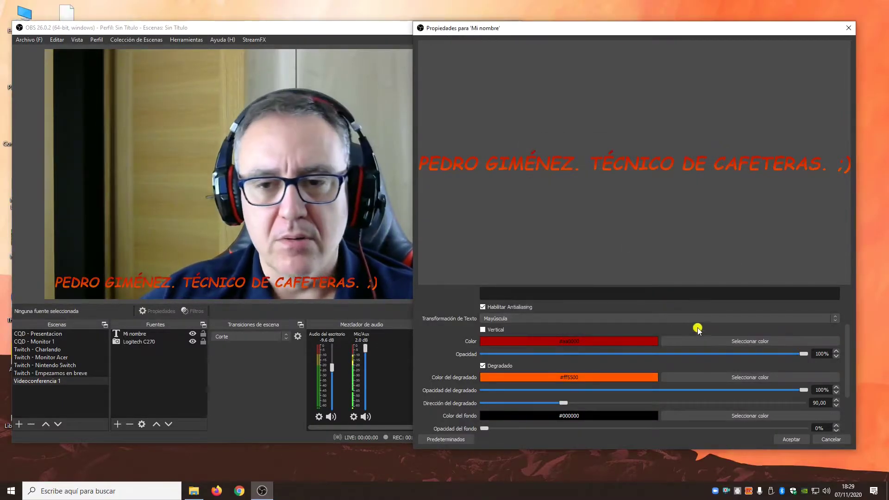
click(710, 377)
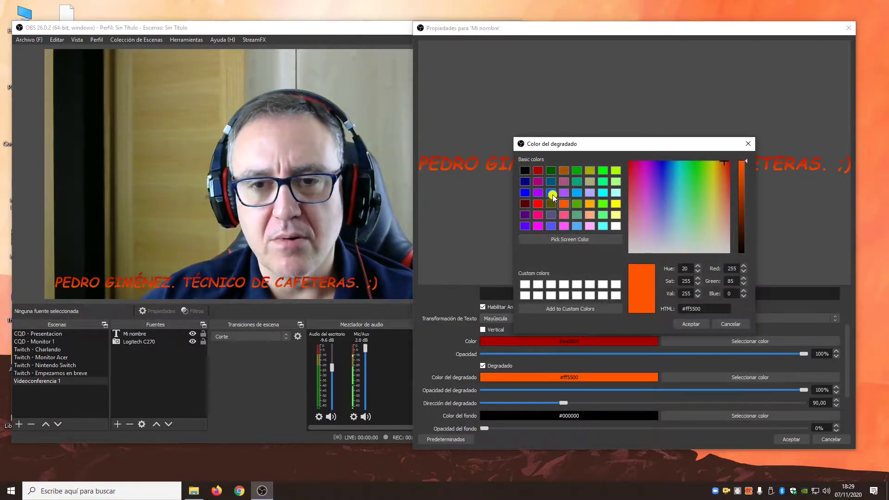
click(525, 170)
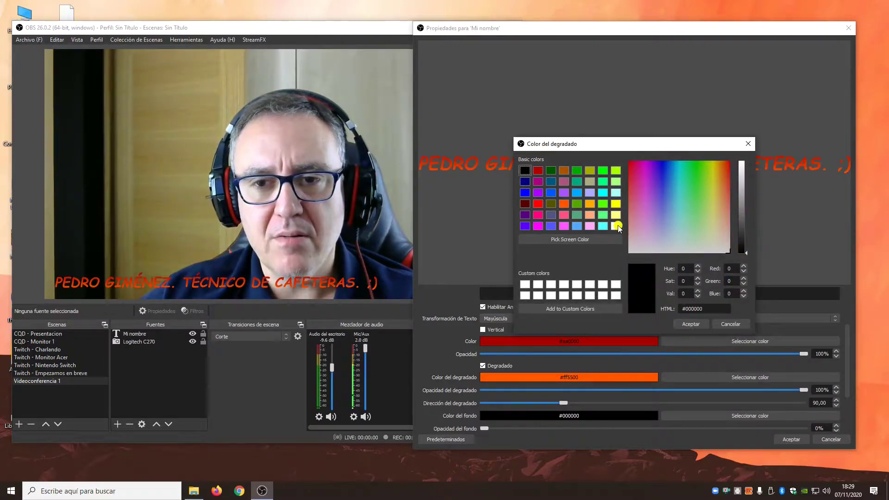
click(690, 324)
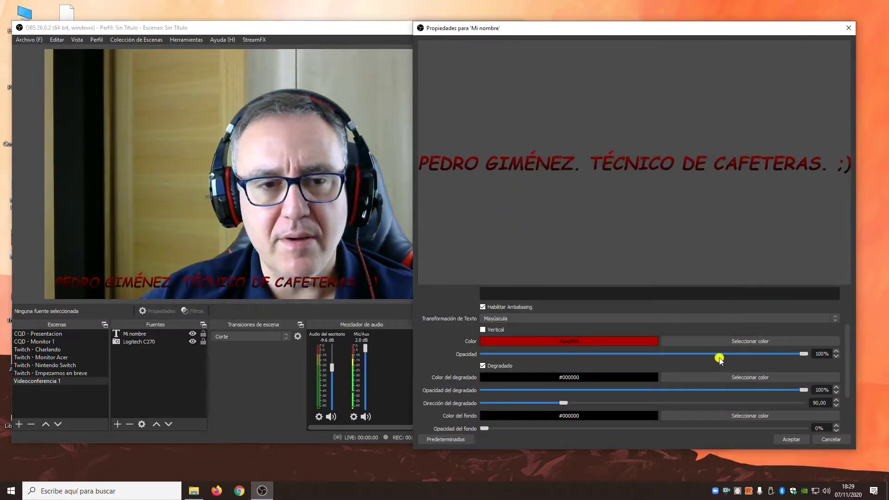
Set the Mi nombre text's main colour to black #000000.
click(714, 341)
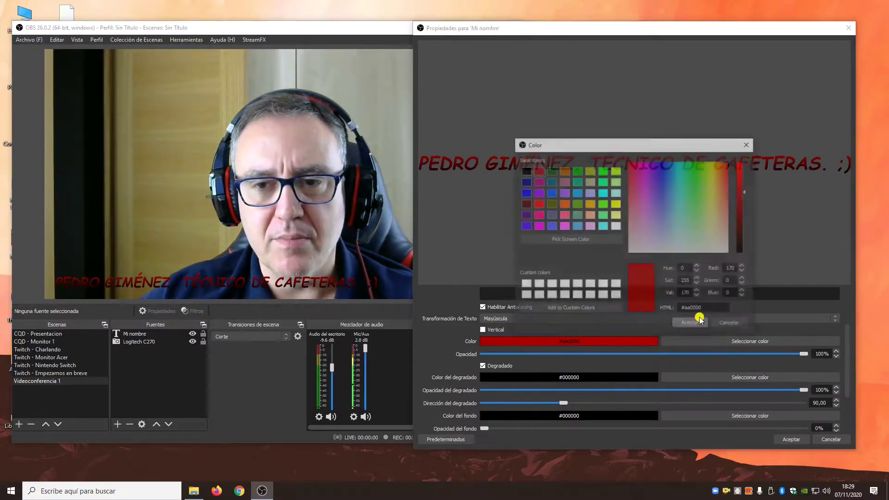
click(524, 171)
click(694, 325)
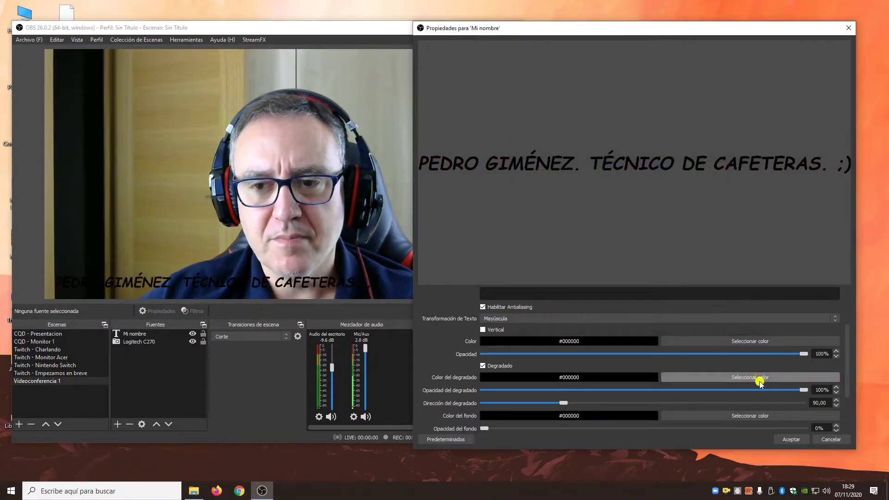
Set the gradient colour of the Mi nombre text to white #ffffff and its gradient direction to 90.
click(731, 380)
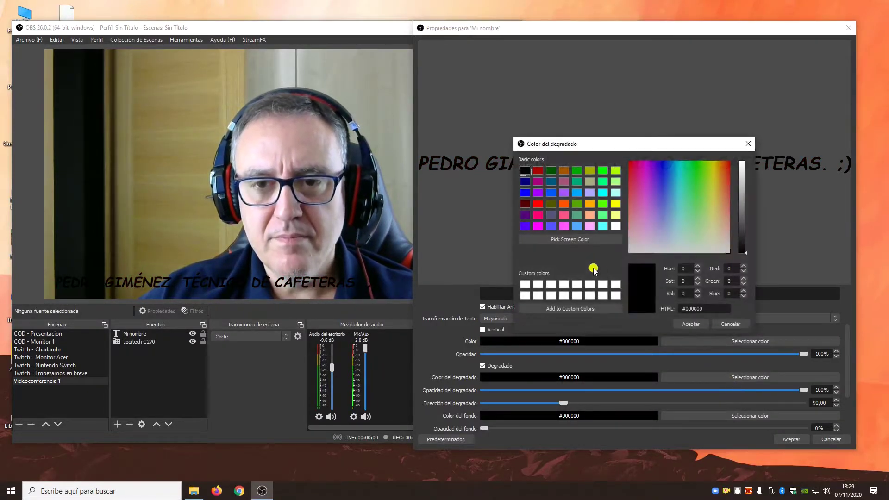
click(615, 226)
click(696, 324)
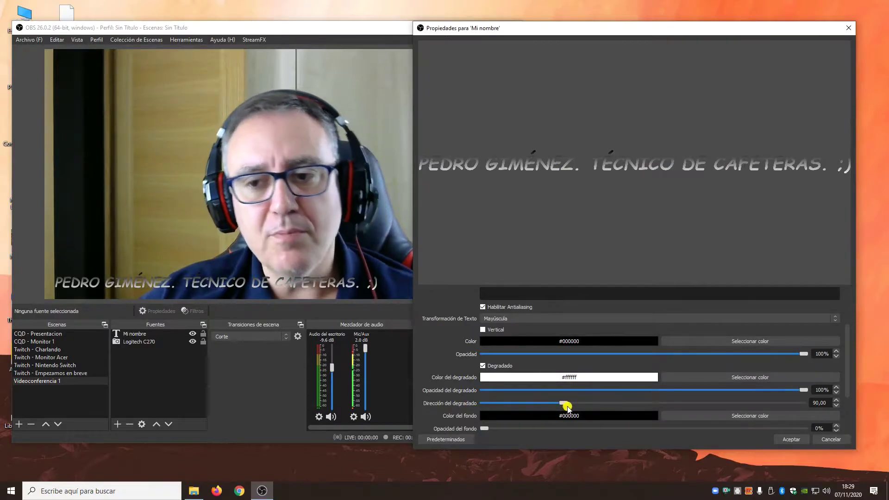
mouse_move(563, 403)
mouse_down()
mouse_move(590, 403)
mouse_move(566, 403)
mouse_move(574, 398)
mouse_up()
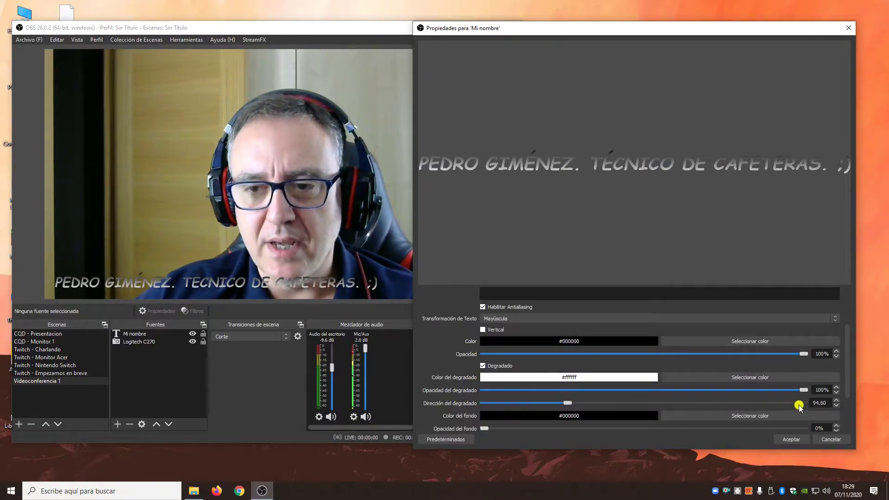
text(90)
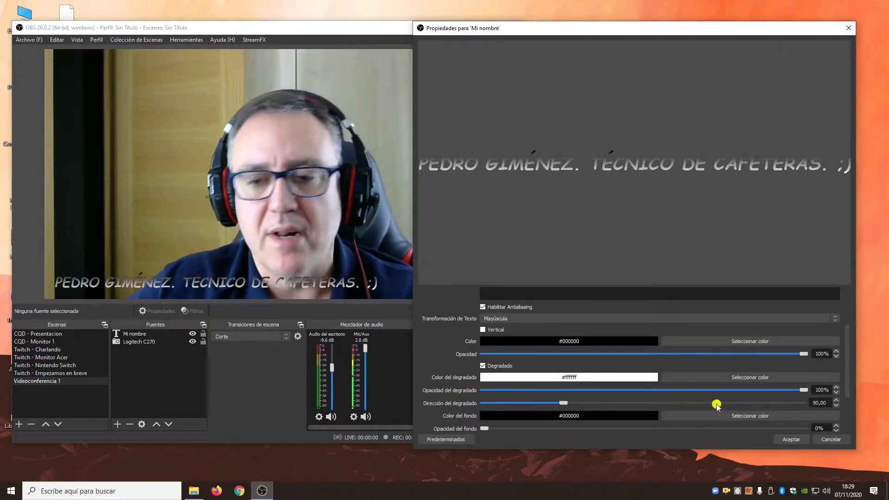
Set both the alignment and the vertical alignment of the Mi nombre text to Centrado.
drag(850, 340, 851, 368)
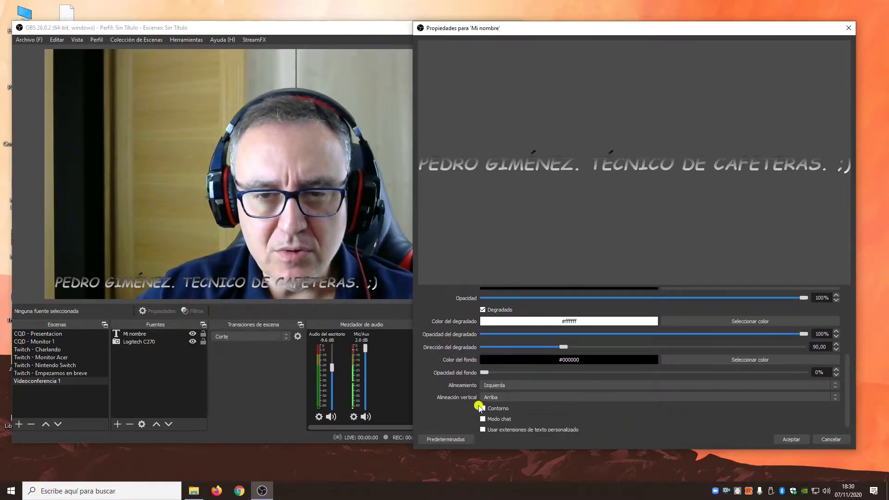
click(535, 385)
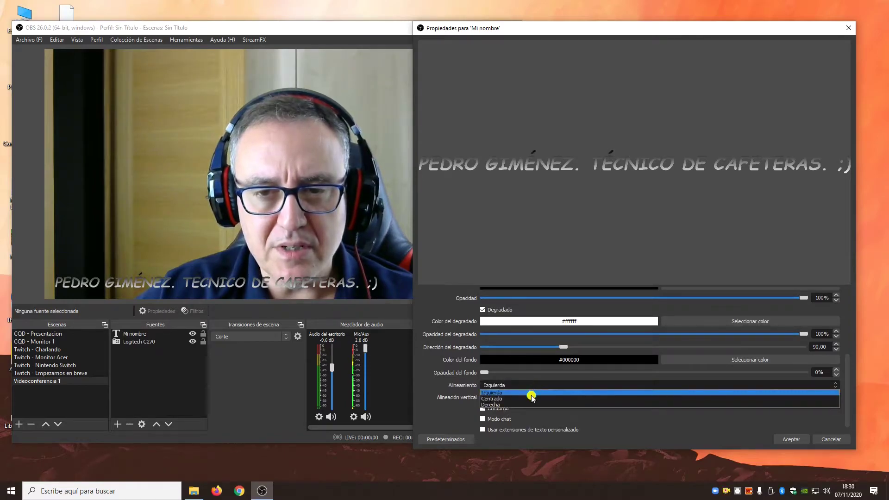
click(532, 398)
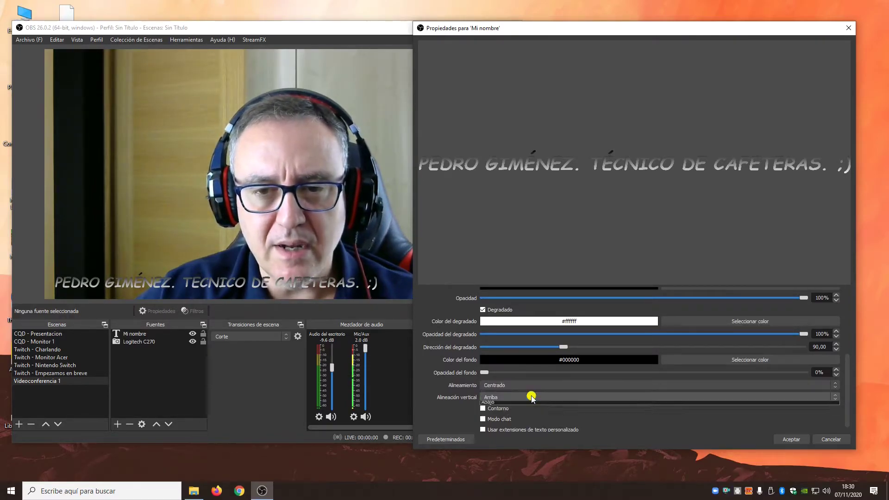
click(531, 397)
click(530, 411)
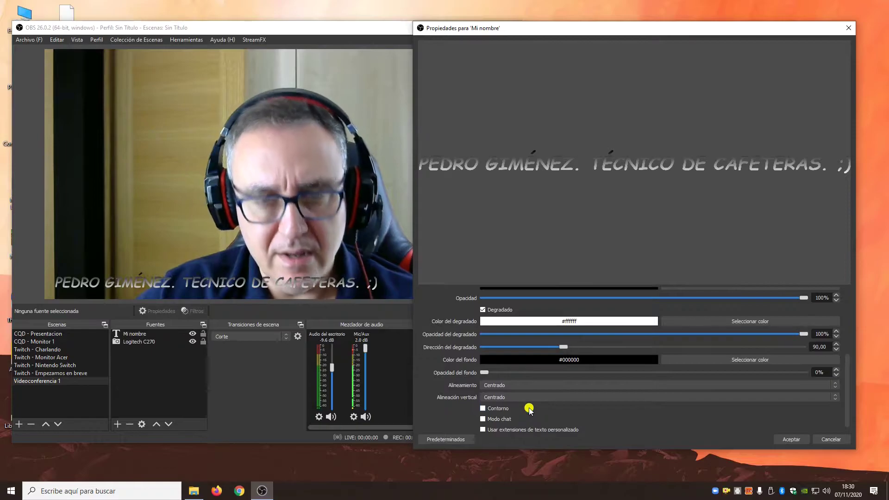
Turn on the Contorno option for the text and set the border colour to dark red #aa0000.
click(498, 409)
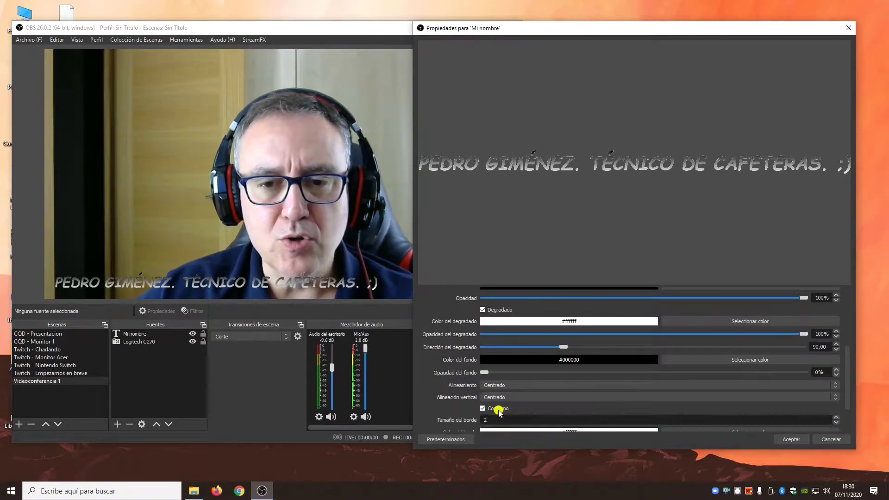
scroll(845, 369, down, 2)
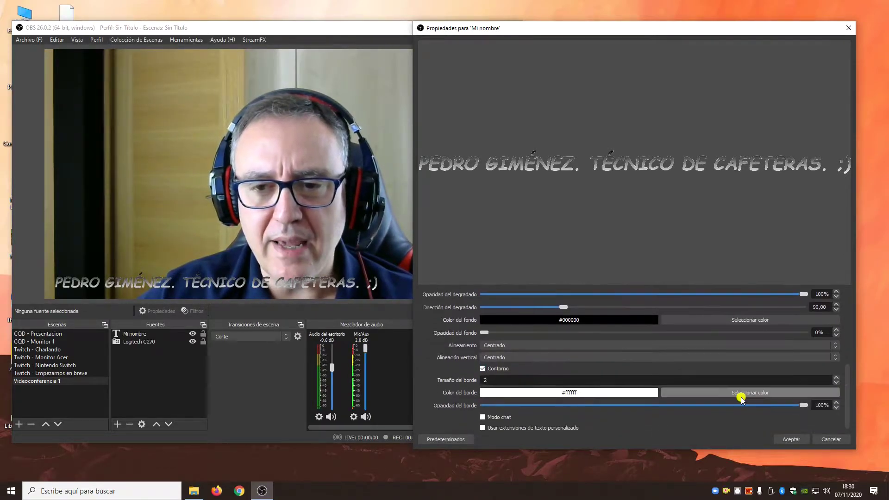
click(739, 393)
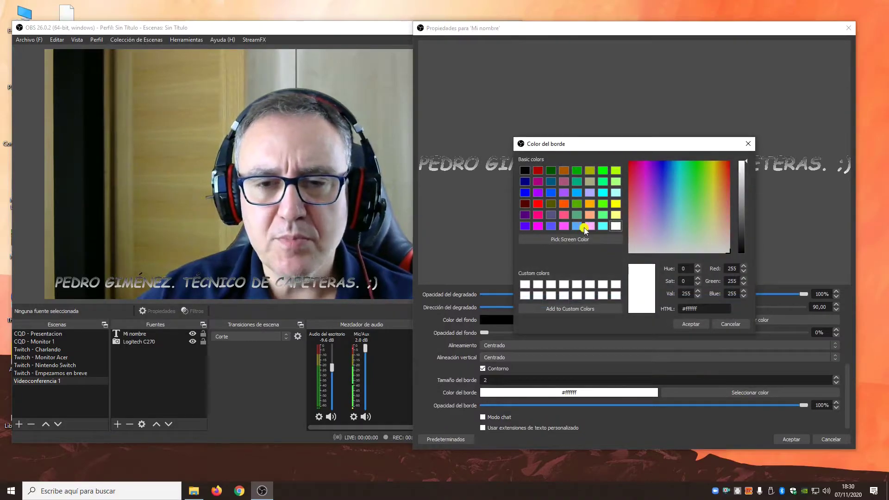
click(538, 171)
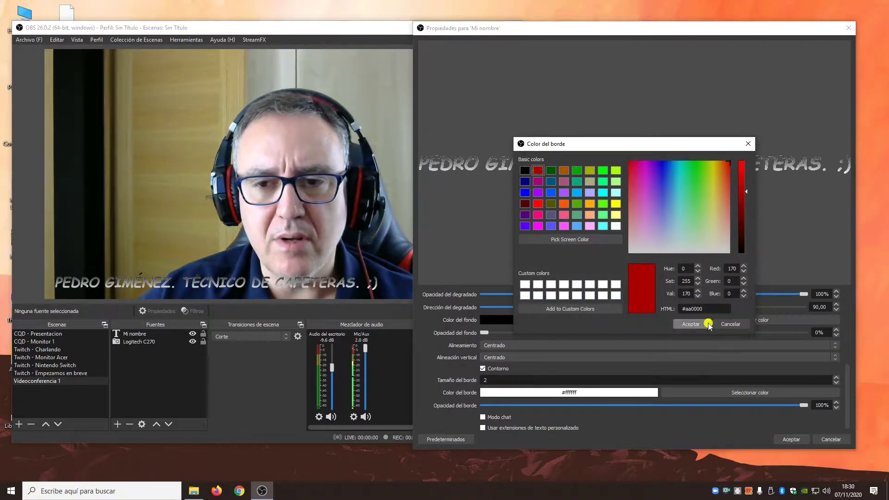
click(692, 324)
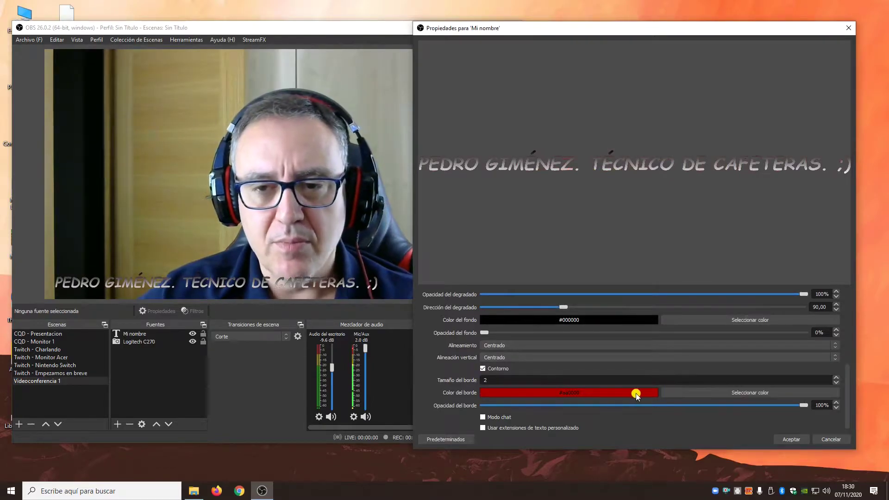
Change the text's border colour to yellow #ffff00 and its border size to 8, and accept the text properties.
click(709, 392)
click(616, 204)
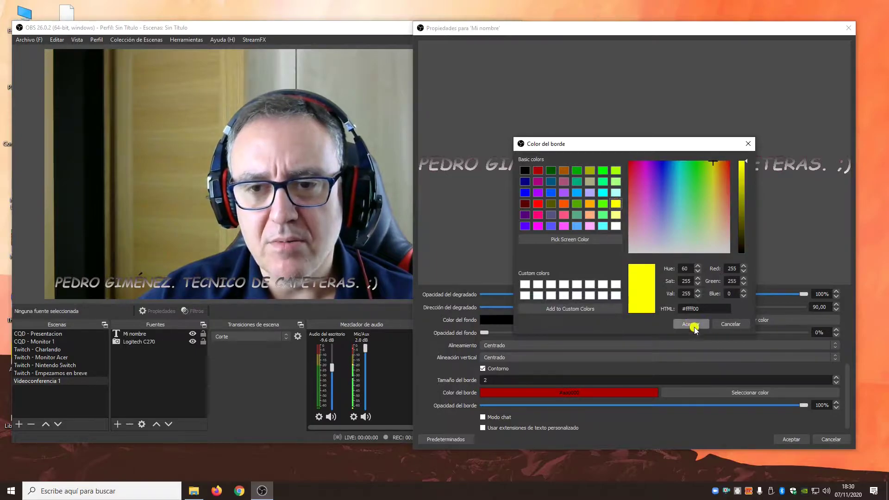
click(690, 324)
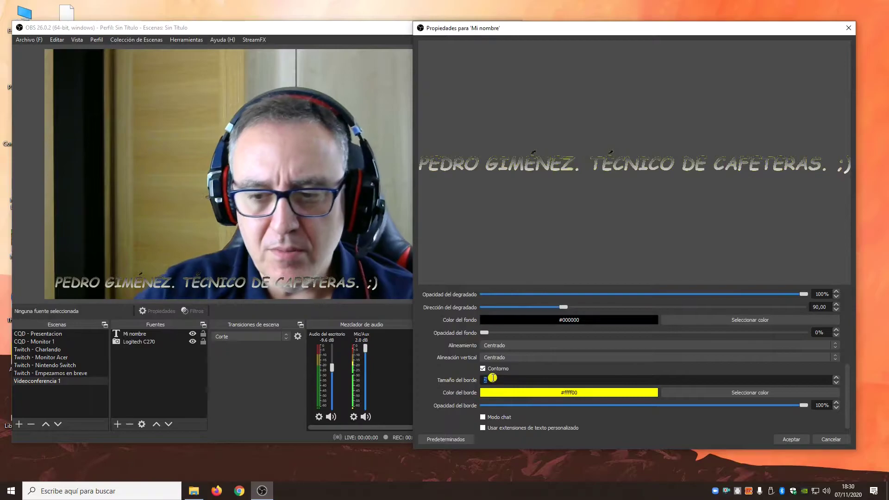
text(8)
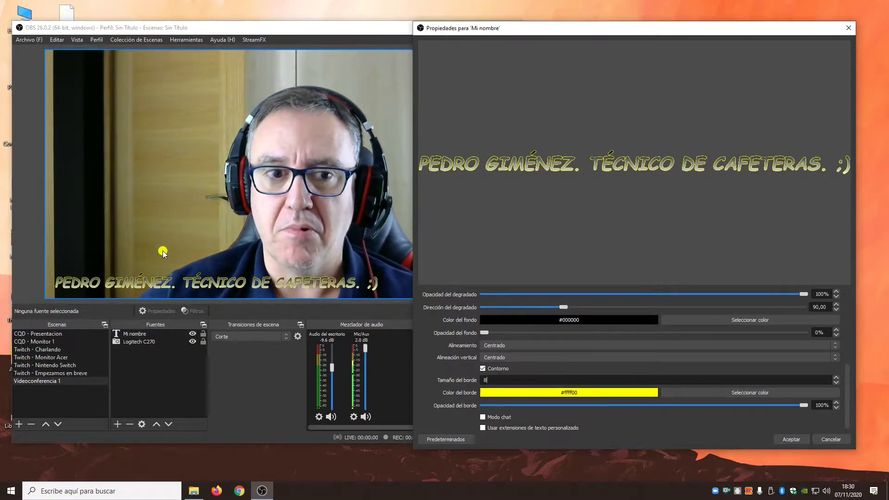
click(792, 439)
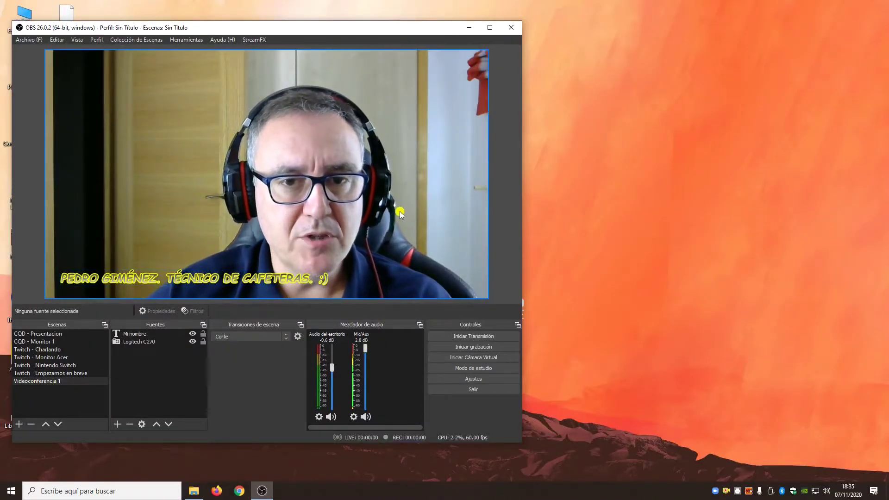
Add a Desplazamiento effect filter to the Mi nombre source, keeping the suggested filter name.
click(141, 334)
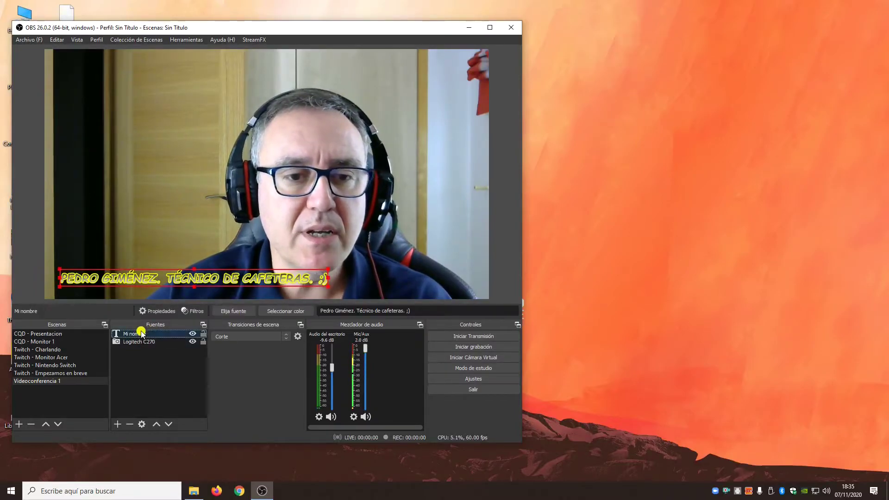
click(194, 312)
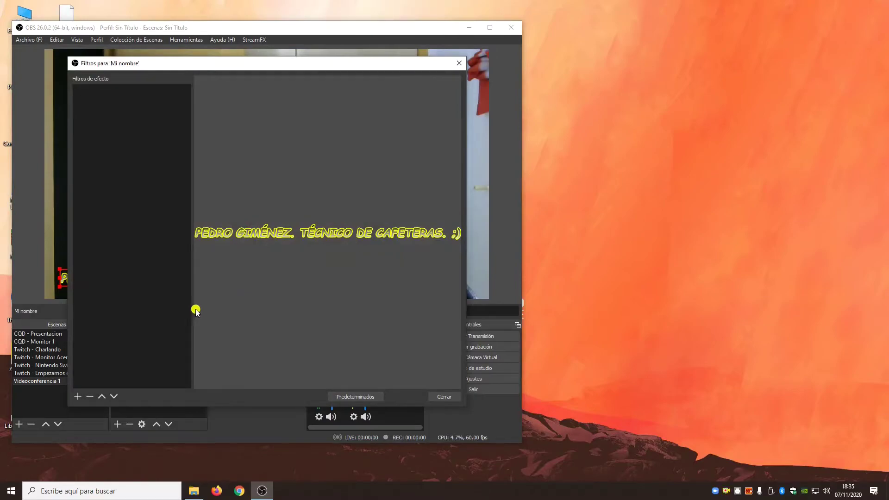
click(78, 397)
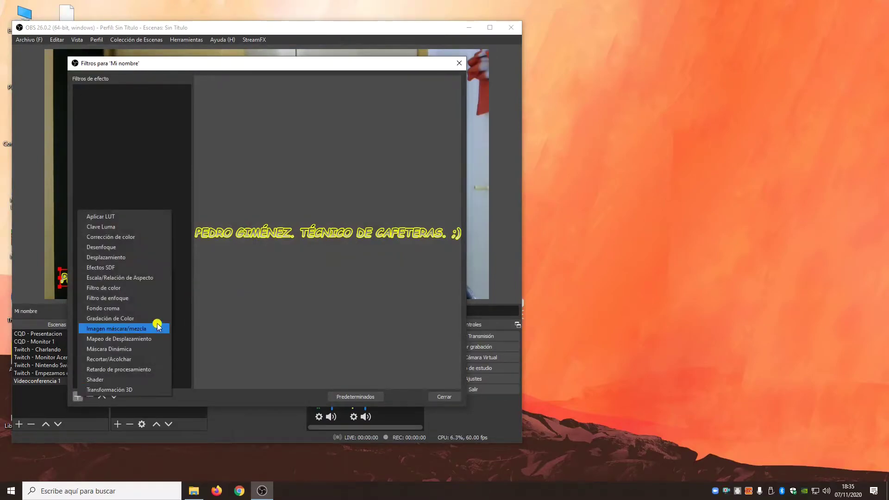
click(132, 258)
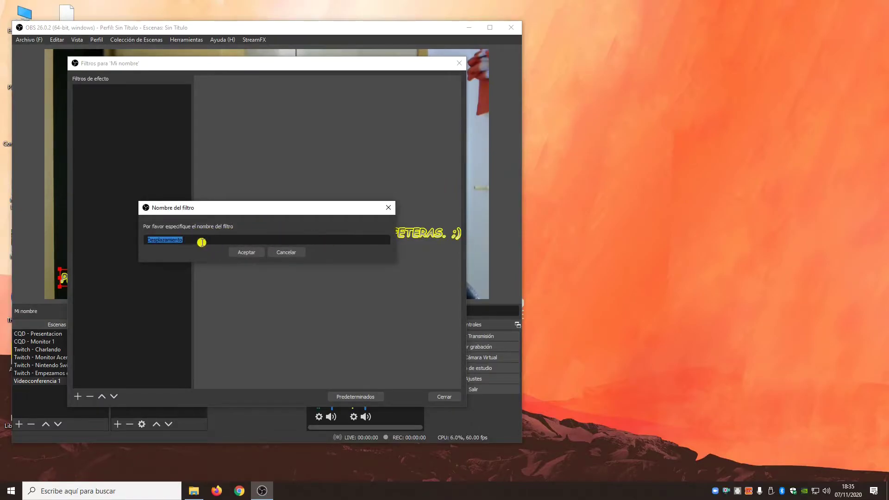
click(246, 253)
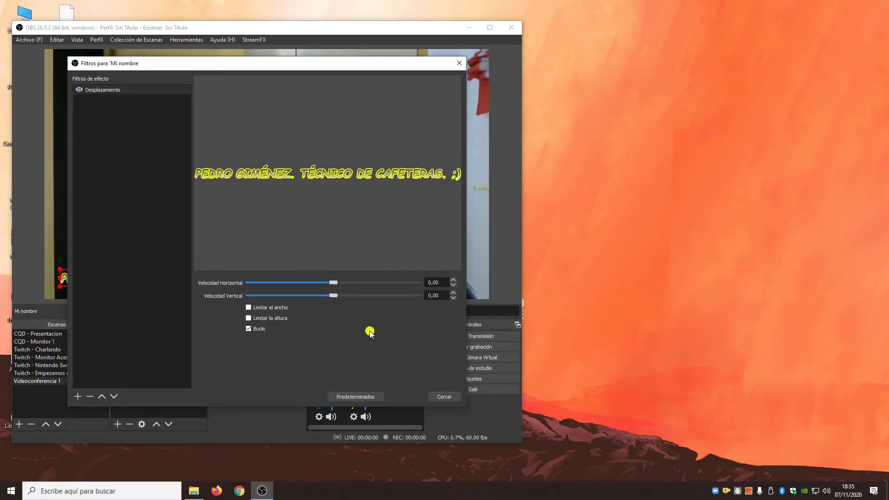
Set the Desplazamiento filter's horizontal speed to about 206 and close the filter settings.
drag(334, 284, 389, 285)
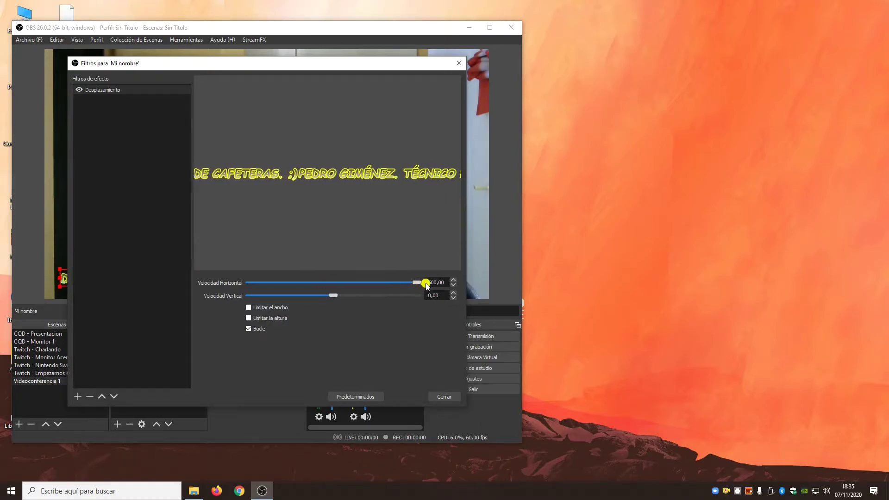
mouse_move(418, 285)
mouse_down()
mouse_move(248, 283)
mouse_move(414, 286)
mouse_up()
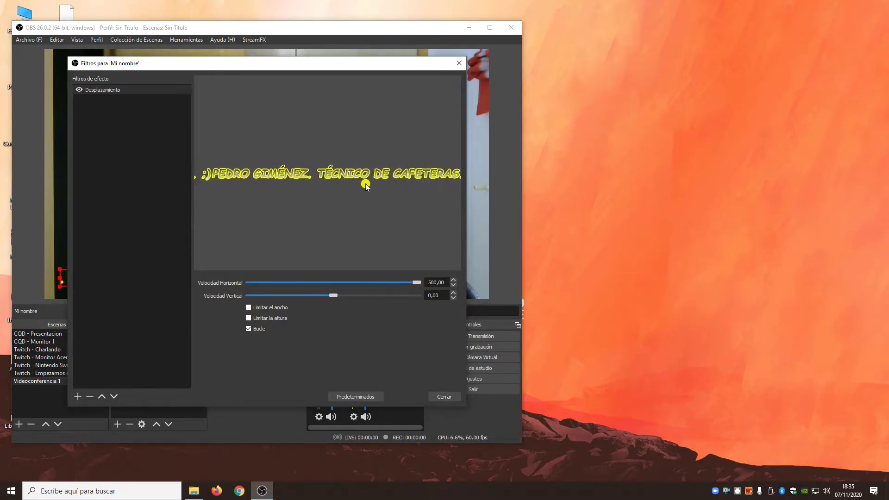
drag(416, 283, 399, 285)
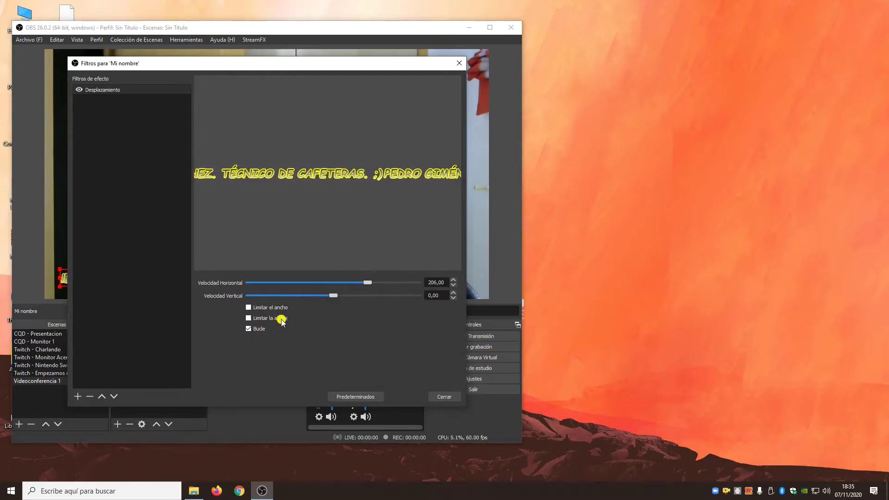
click(440, 397)
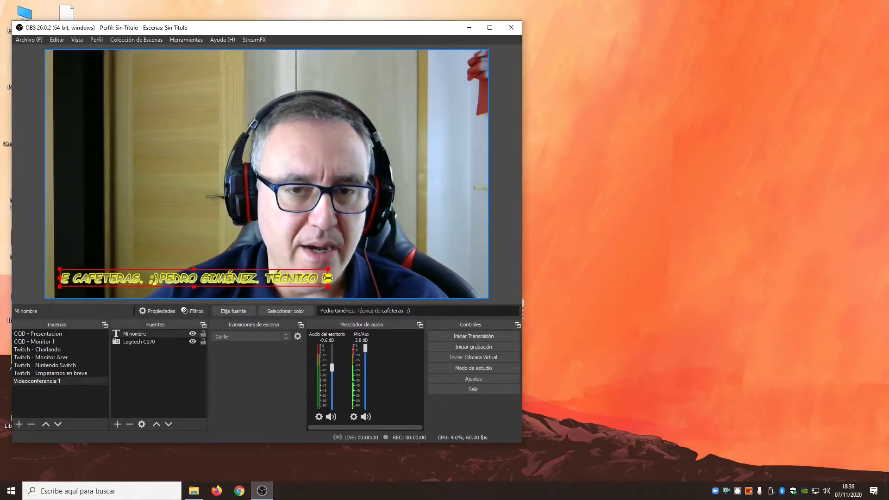
Try enlarging the Mi nombre caption to nearly the full canvas width, and shrink it back to roughly two thirds.
drag(328, 278, 464, 273)
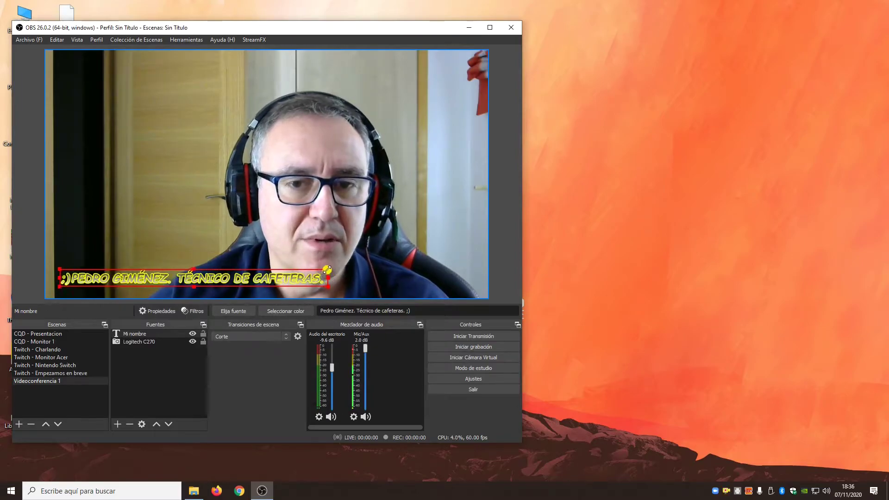
drag(346, 261, 368, 259)
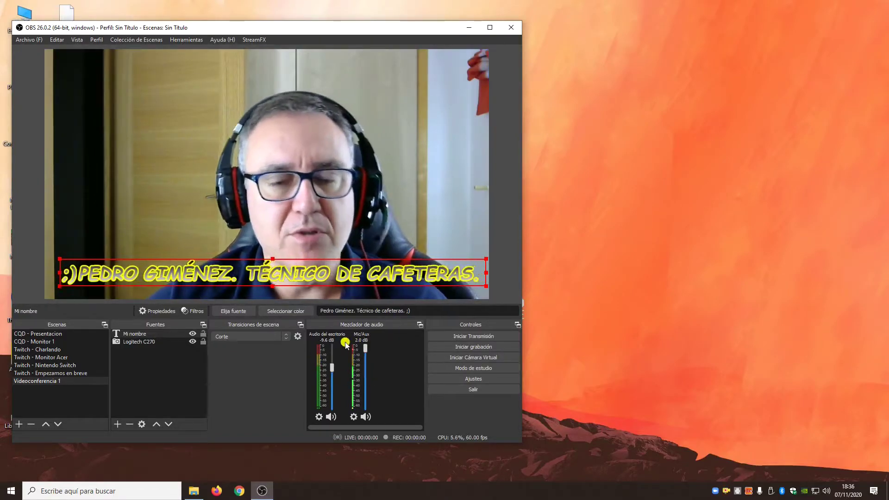
drag(479, 262, 342, 276)
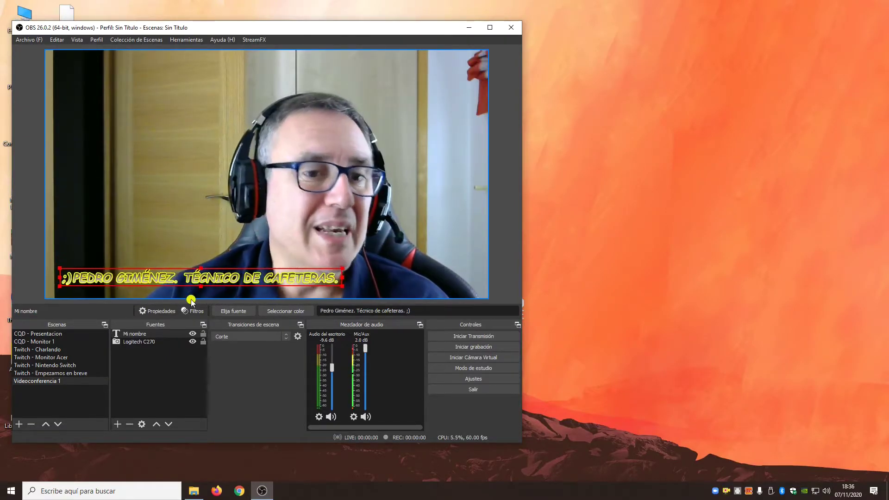
Enable custom text extents for the Mi nombre source, set the width to 1500, and accept the properties.
double_click(129, 335)
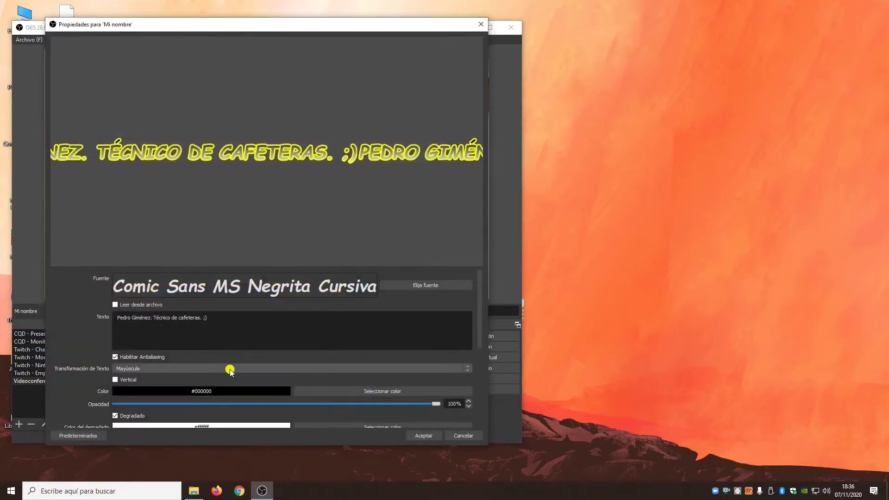
scroll(231, 368, down, 10)
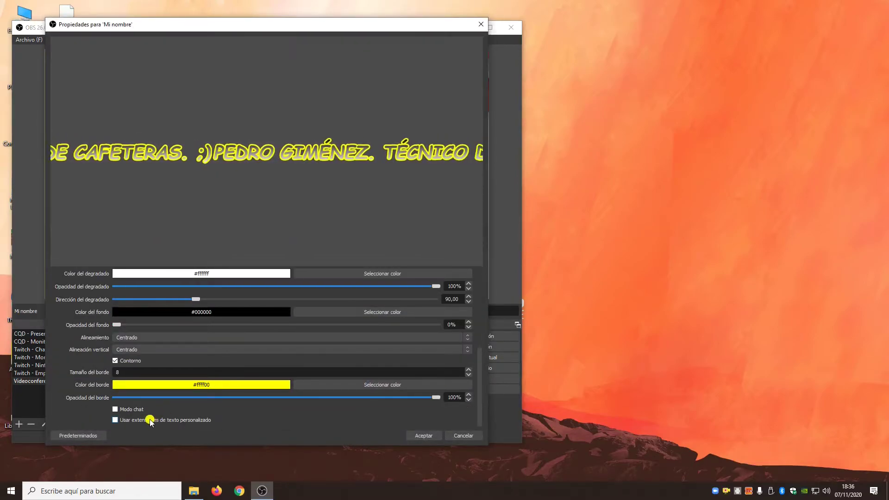
drag(479, 370, 483, 396)
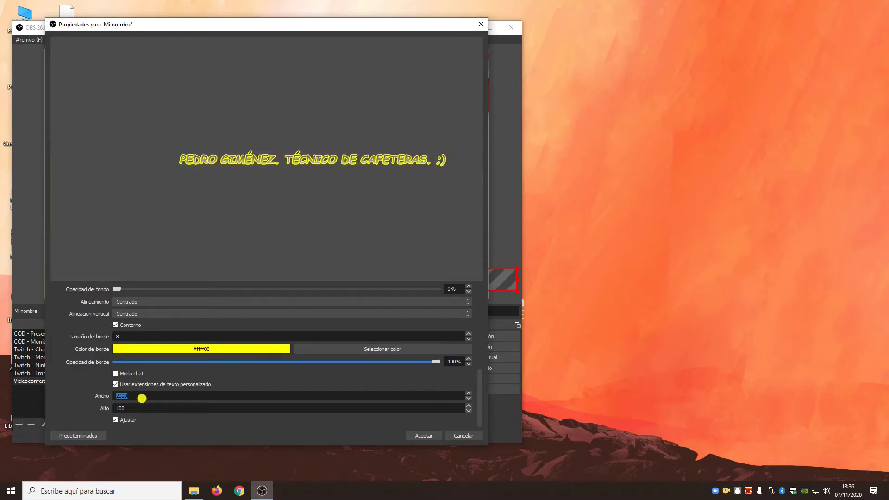
text(20)
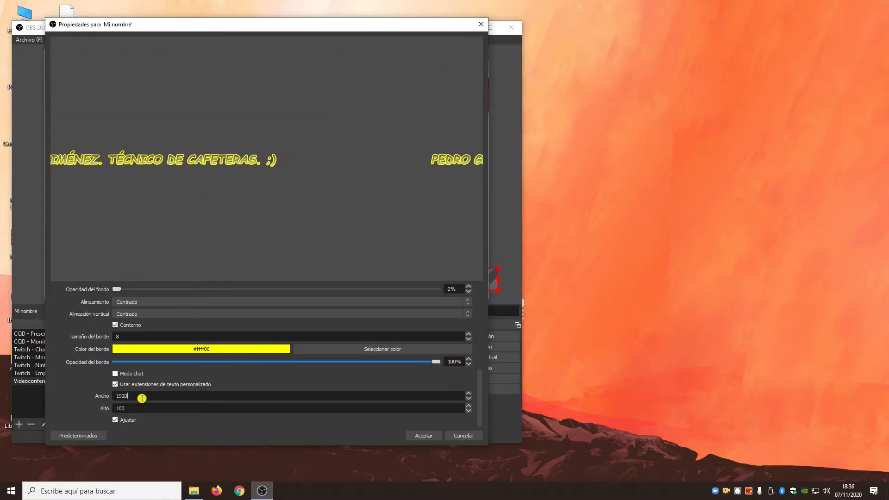
key(BackSpace)
key(BackSpace)
key(BackSpace)
text(500)
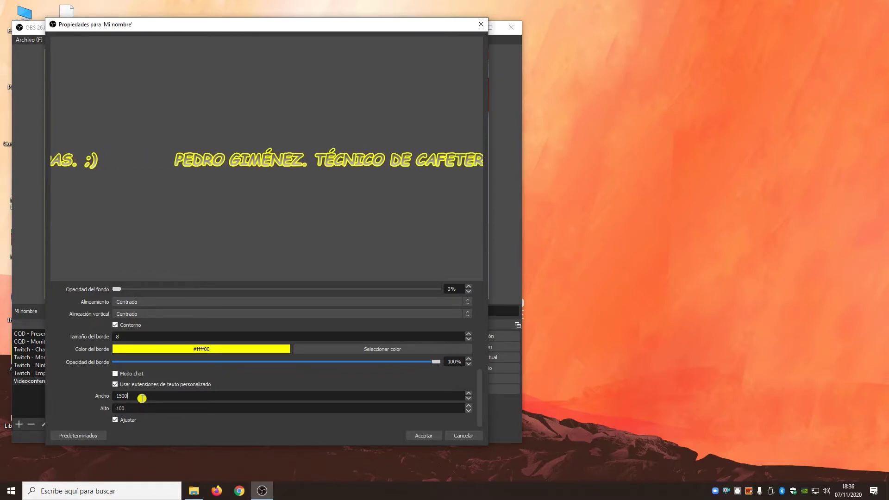
click(408, 437)
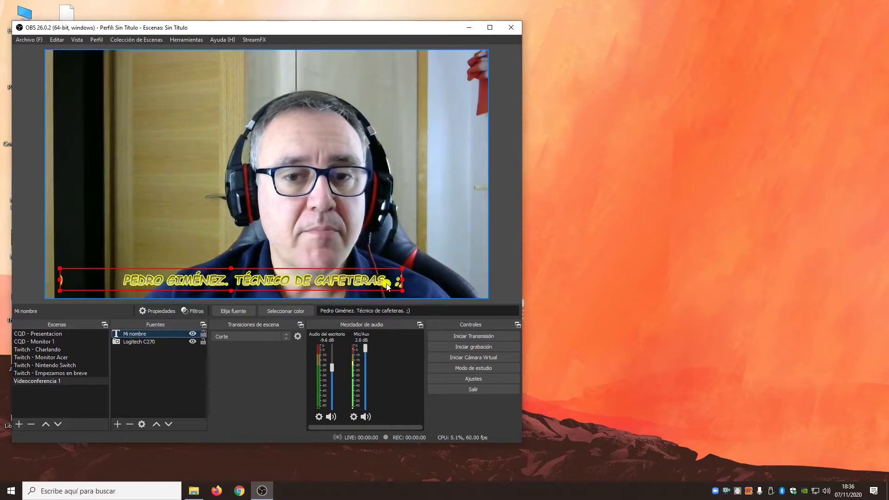
Enlarge the scrolling caption to reach the canvas's right edge, and move it up to the canvas's top edge.
drag(402, 279, 491, 277)
click(510, 277)
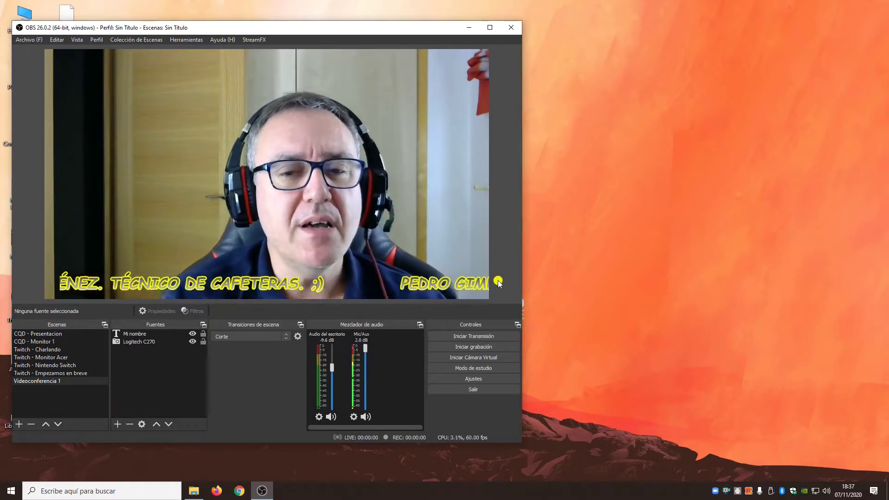
drag(374, 278, 374, 55)
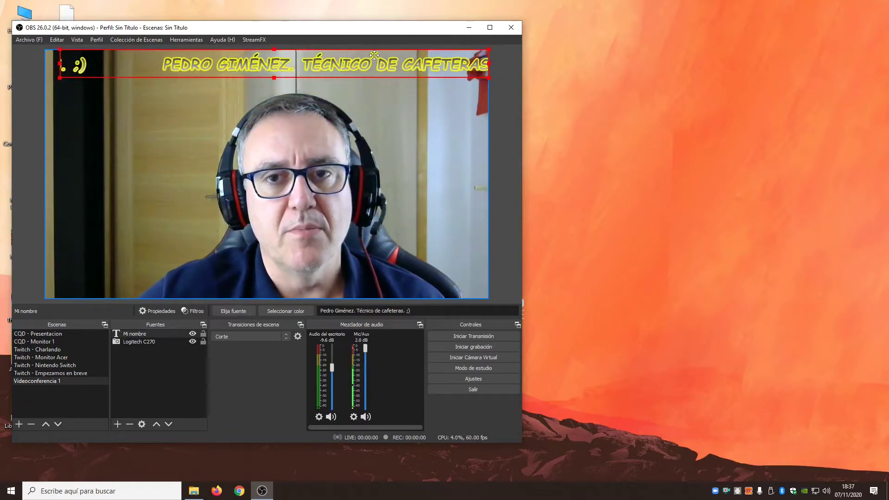
click(513, 157)
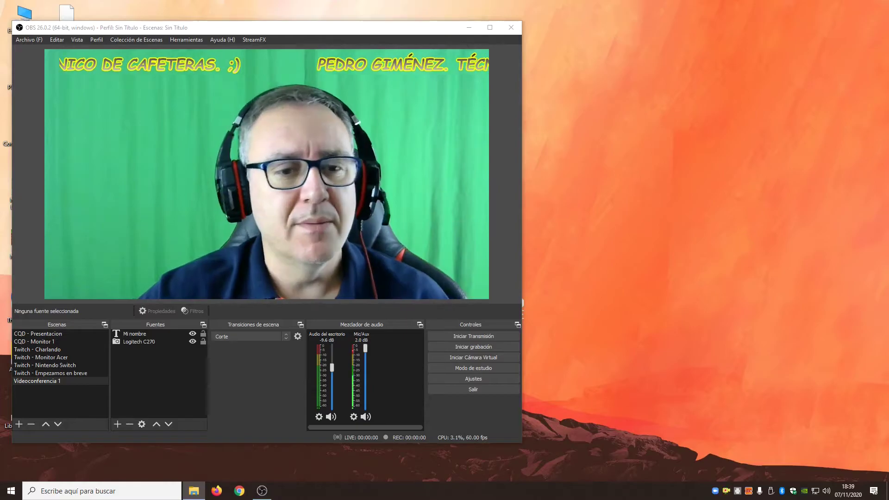
Delete the existing Fondo croma effect filter from the Logitech C270 source.
click(143, 341)
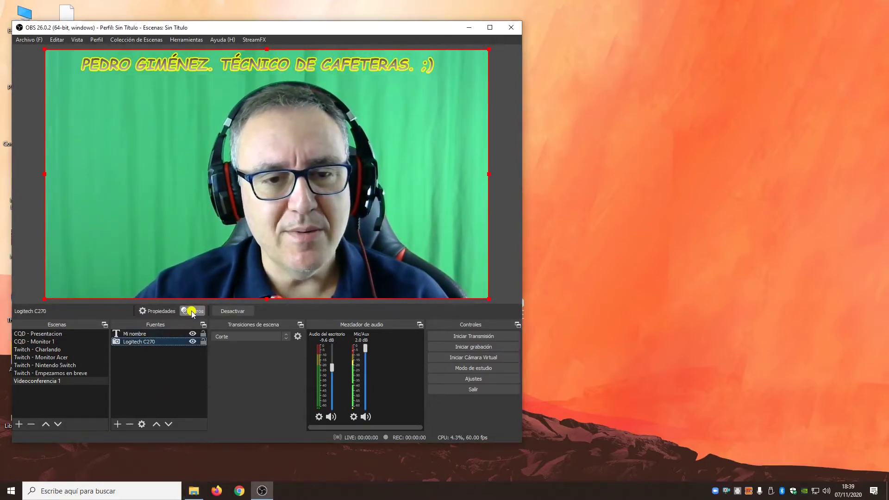
click(191, 311)
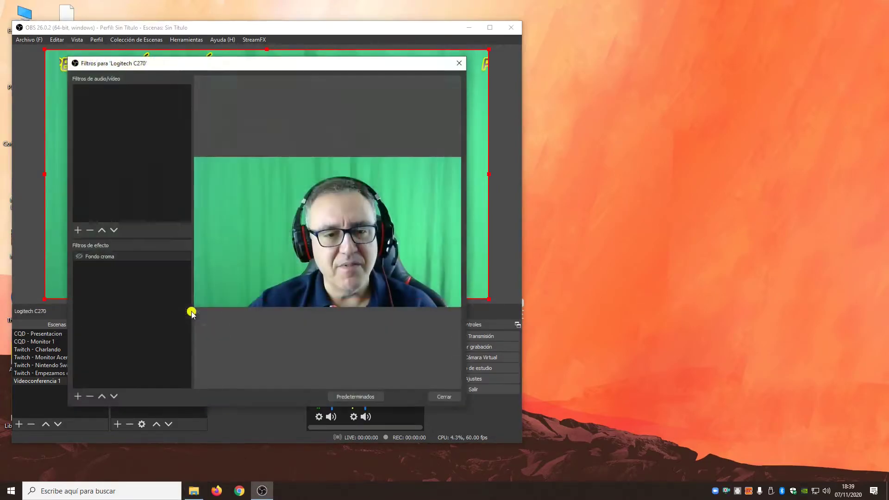
click(435, 397)
right_click(120, 342)
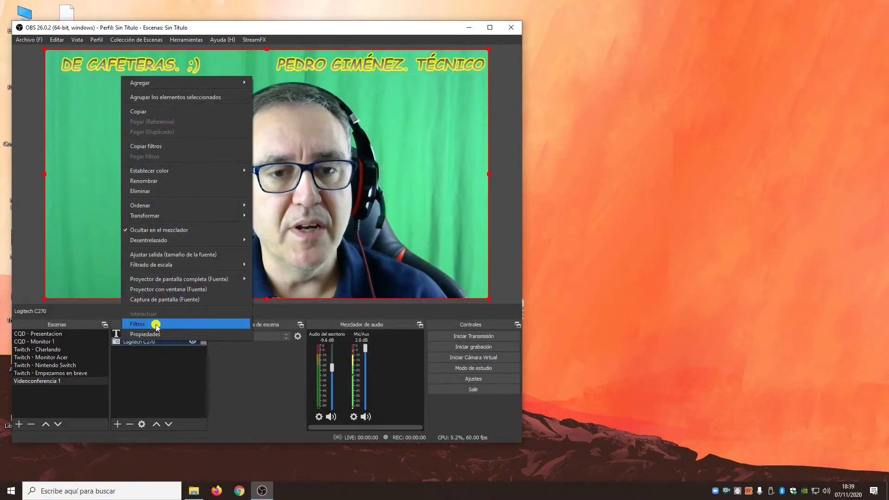
click(156, 325)
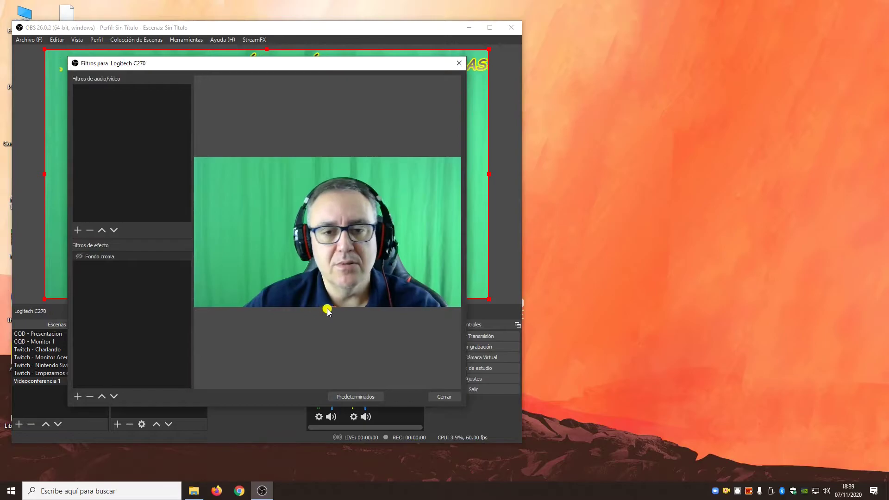
click(103, 256)
key(Delete)
click(287, 248)
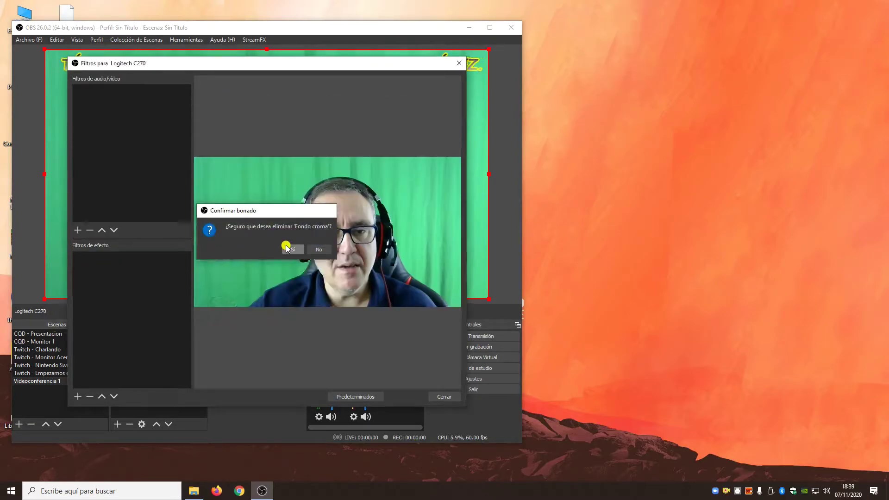
Add a Fondo croma effect filter with its suggested name and default green key settings to the Logitech C270 source.
click(78, 397)
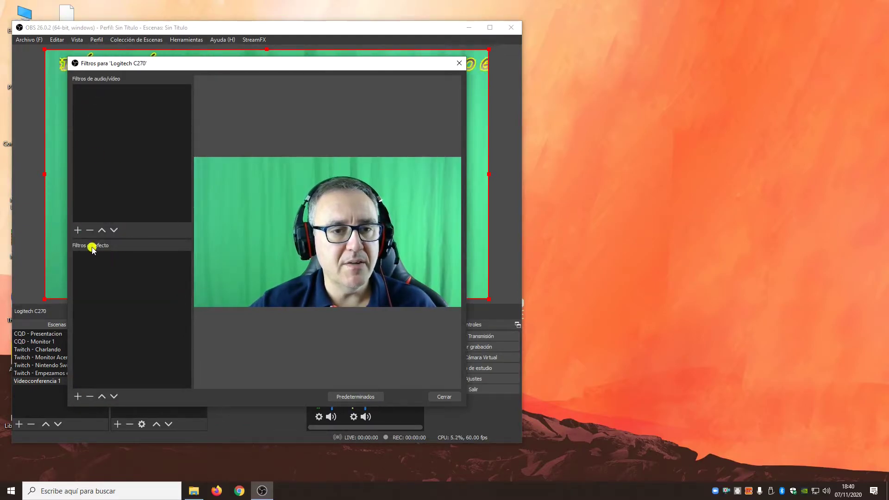
click(77, 396)
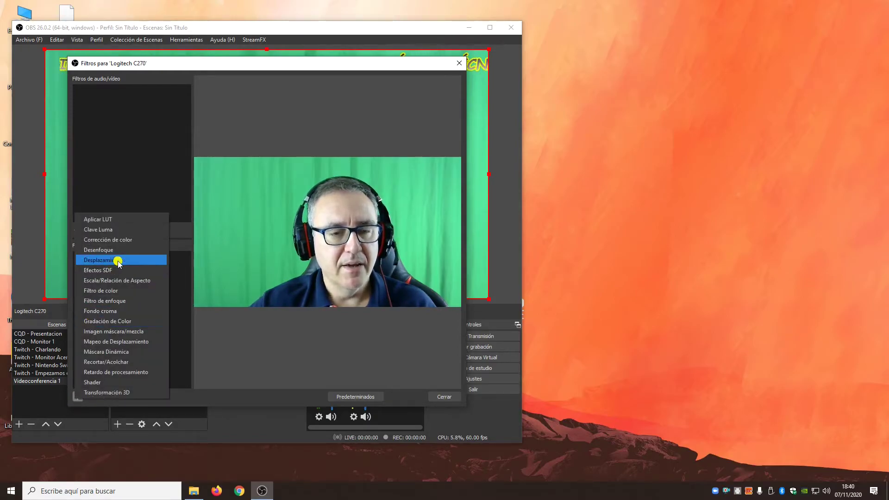
click(118, 312)
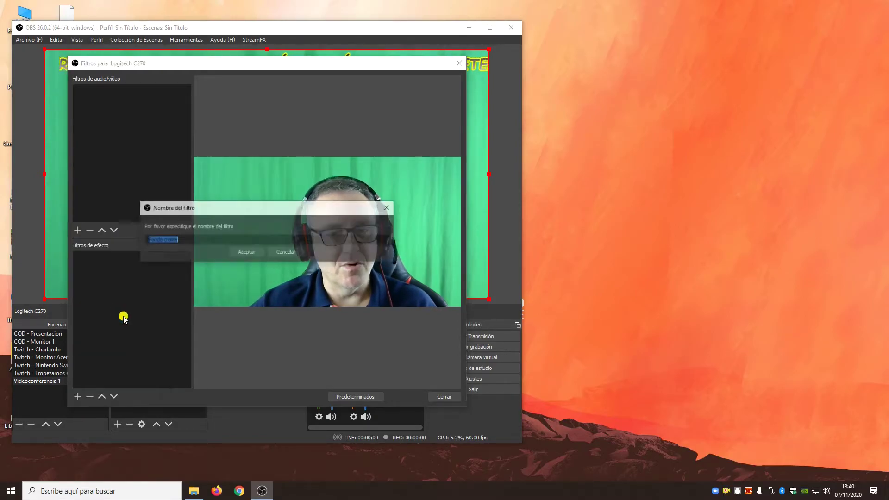
click(246, 253)
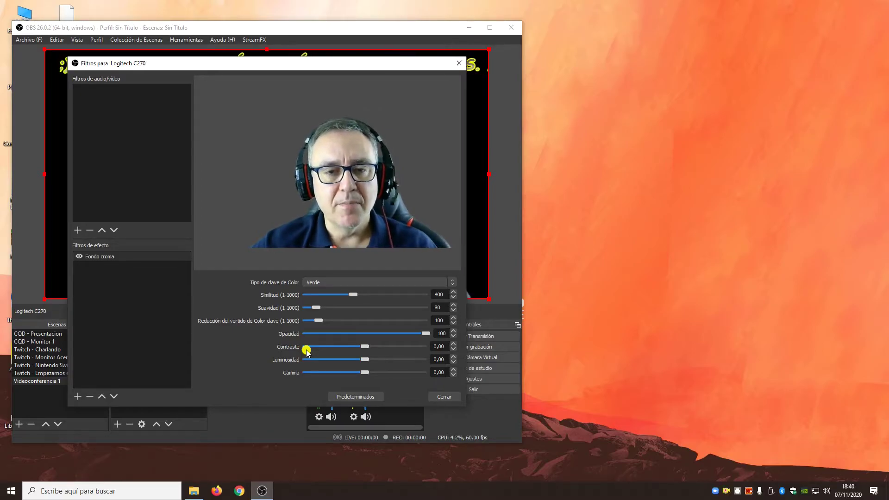
click(442, 397)
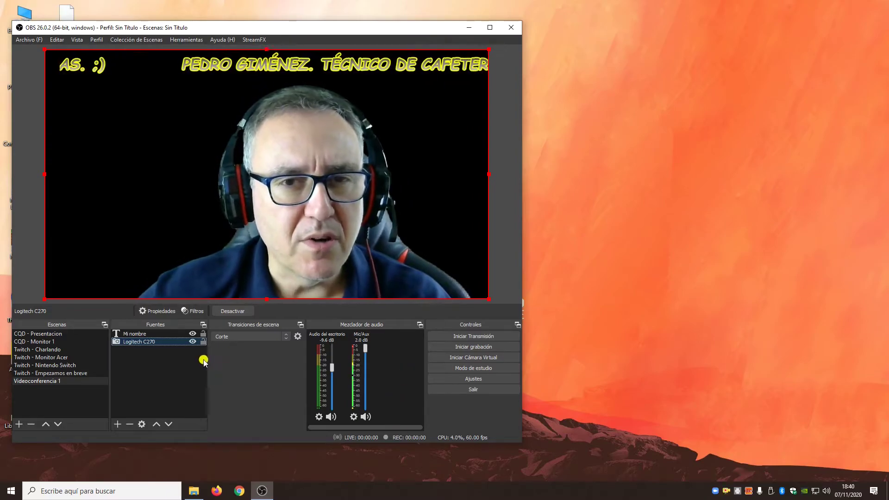
Set the text transformation of the Mi nombre source to Ninguno and accept the properties.
double_click(144, 333)
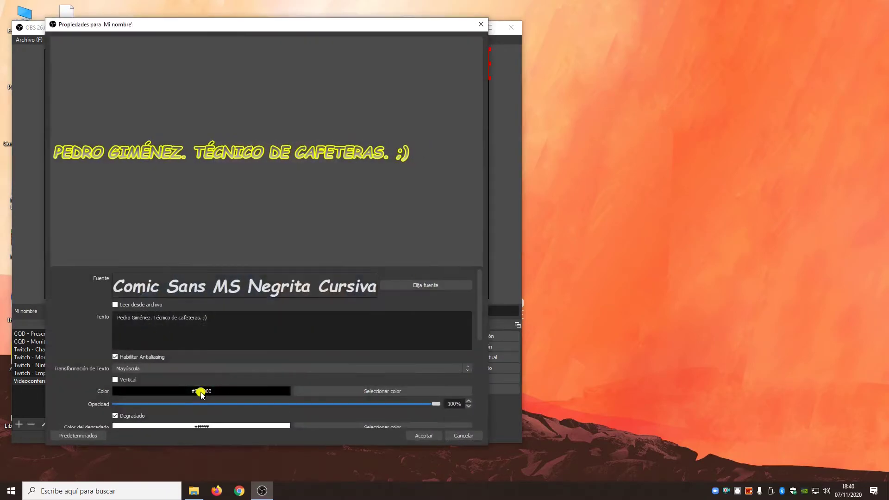
scroll(202, 370, down, 4)
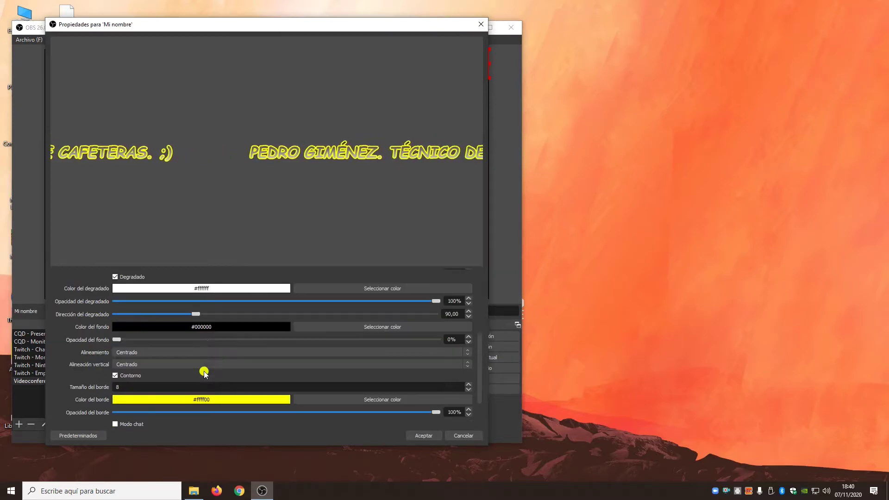
scroll(204, 372, down, 3)
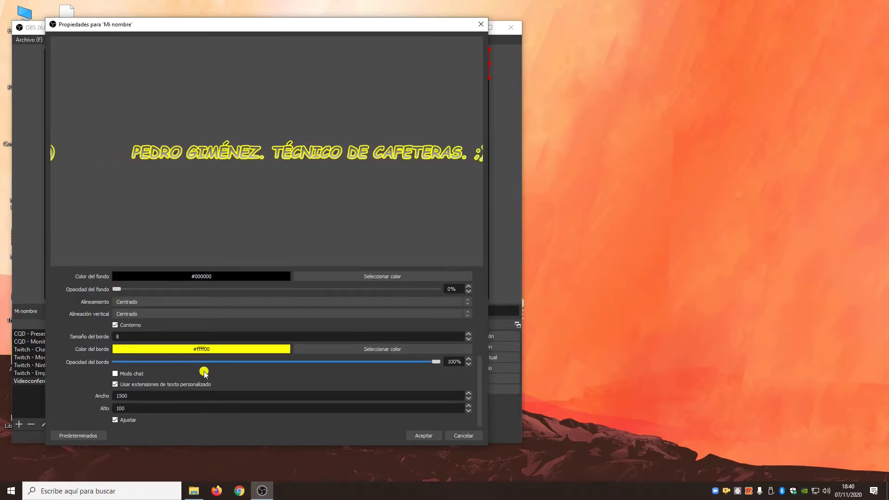
scroll(185, 338, up, 2)
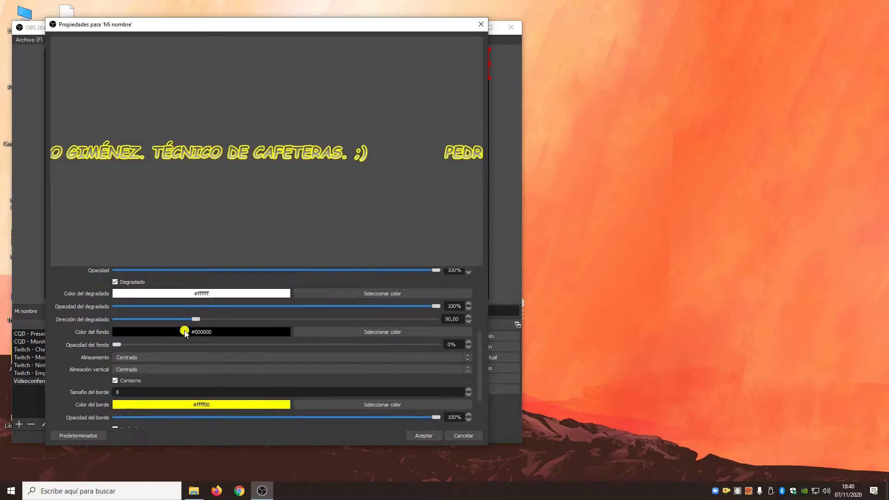
scroll(185, 332, up, 1)
scroll(185, 333, up, 1)
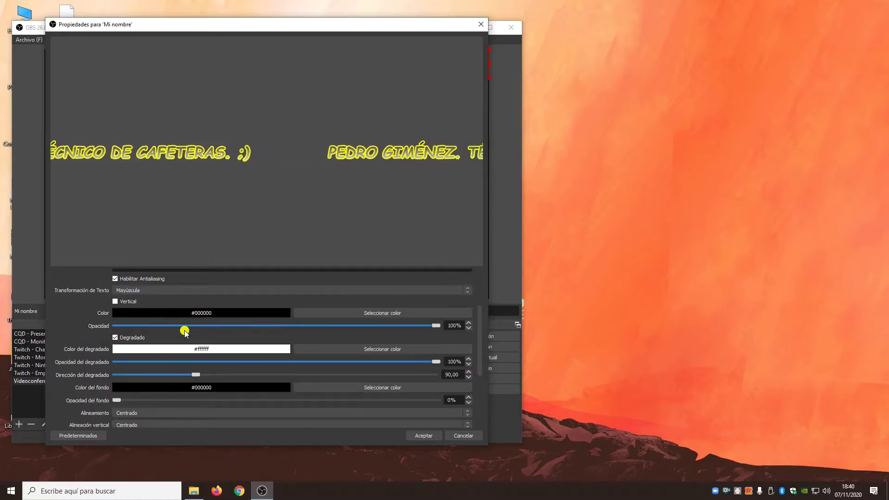
click(137, 290)
click(147, 297)
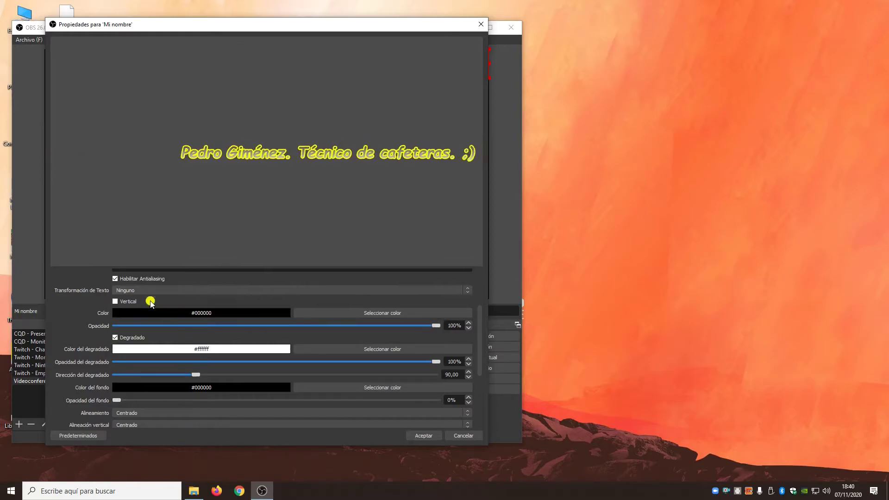
click(422, 437)
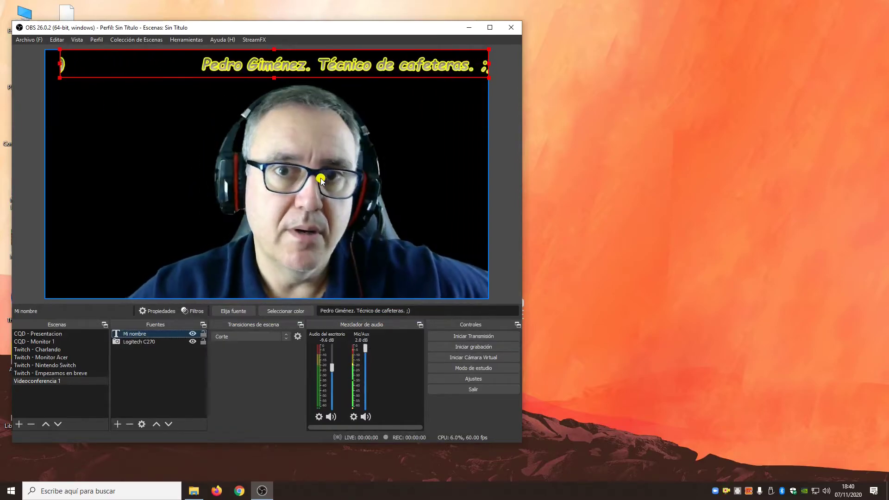
Extend the Mi nombre caption to the canvas's left edge so it spans the full canvas width.
click(500, 125)
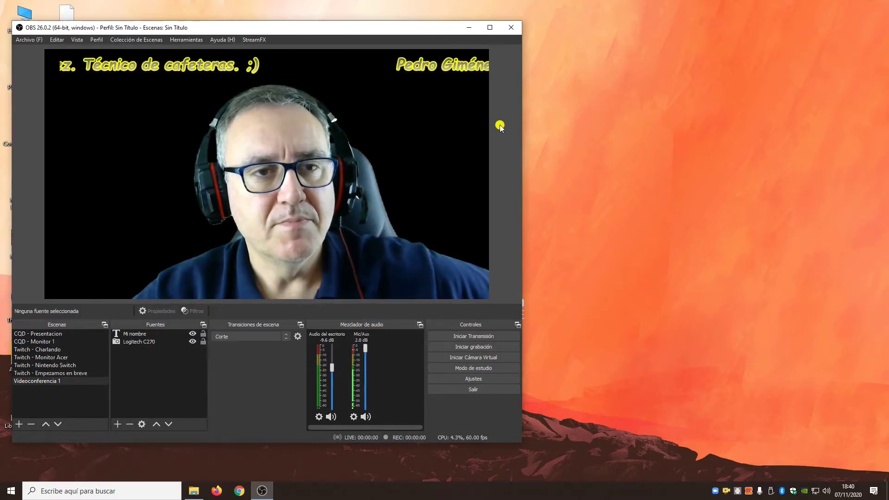
click(69, 65)
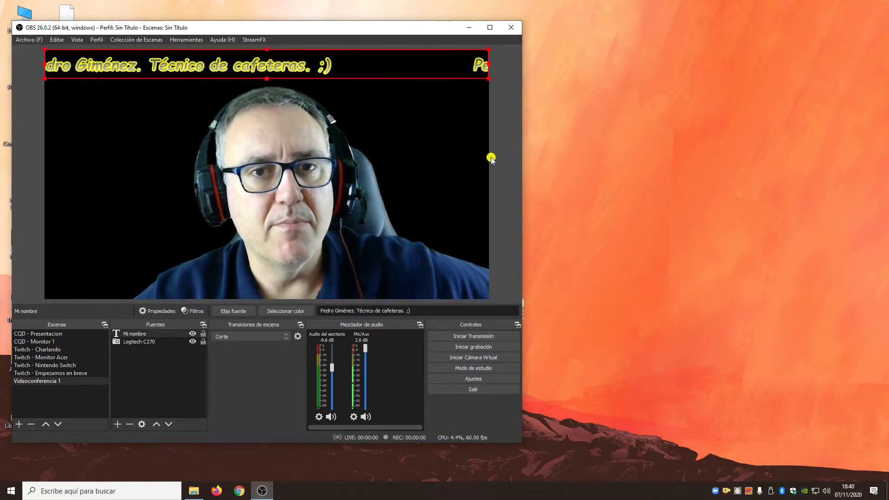
Switch to Firefox, search Google for "fondo de pantalla gratuito" and accept the consent notice.
click(497, 184)
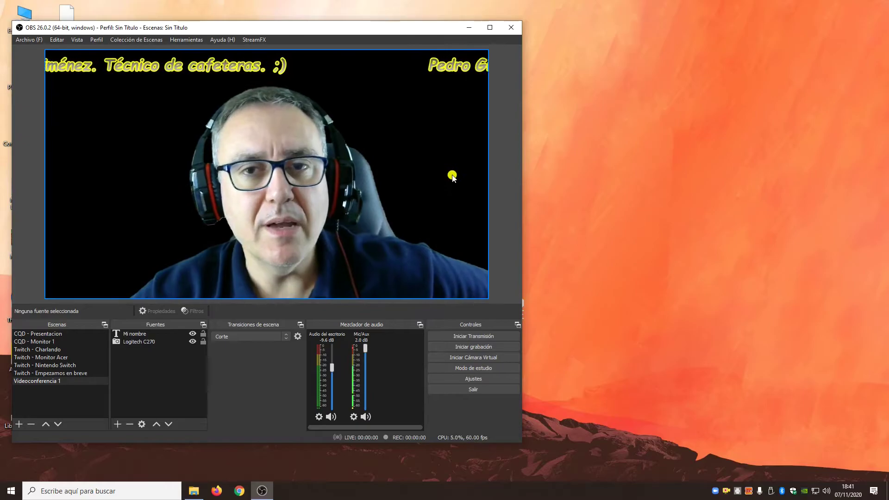
click(214, 492)
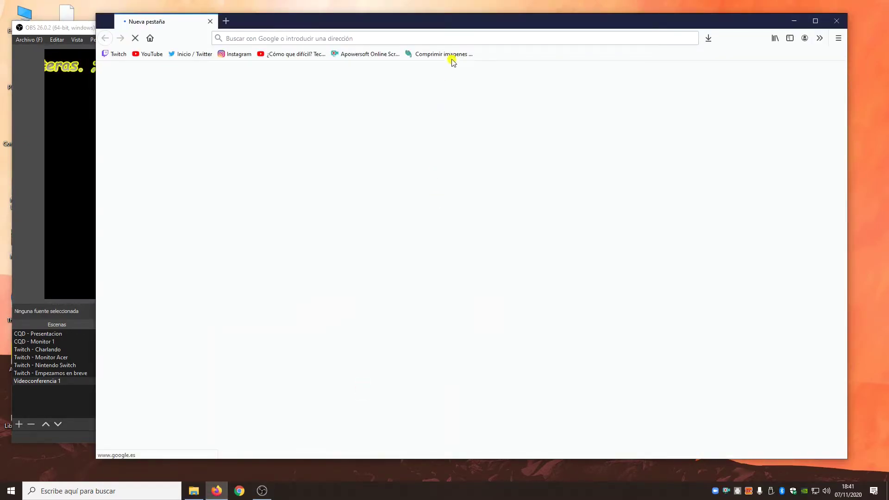
click(453, 38)
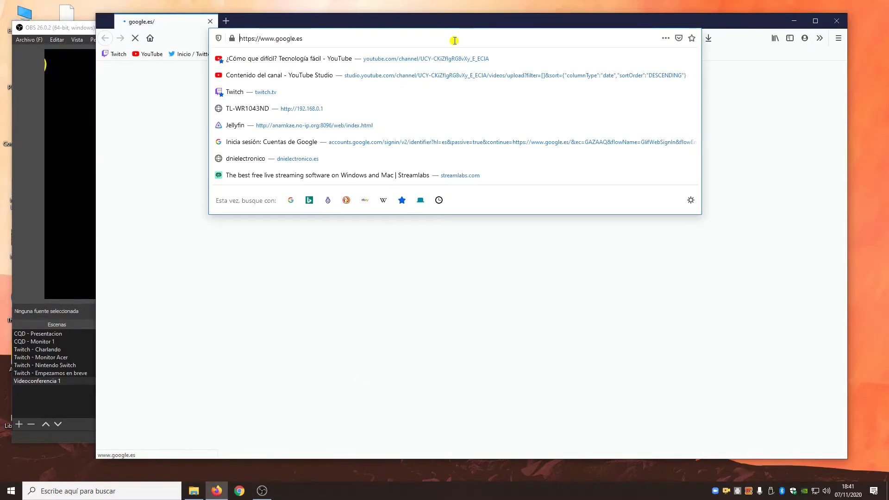
text(fon)
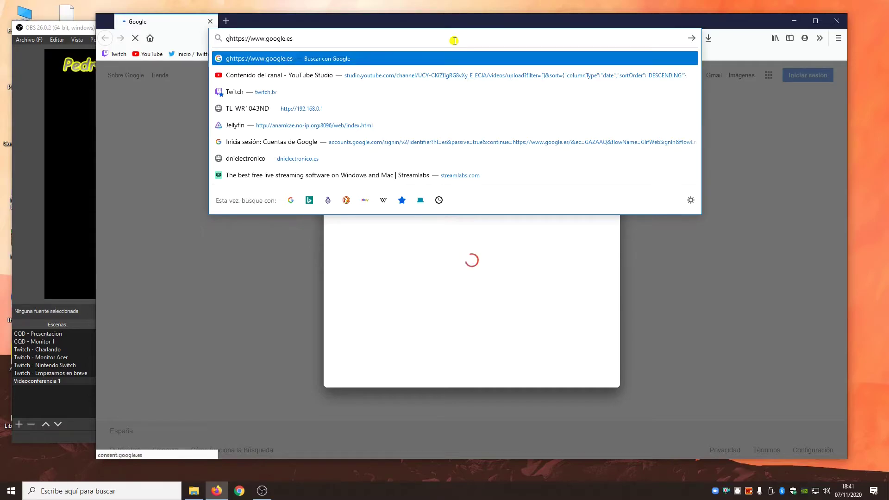
text(de)
key(BackSpace)
text(o)
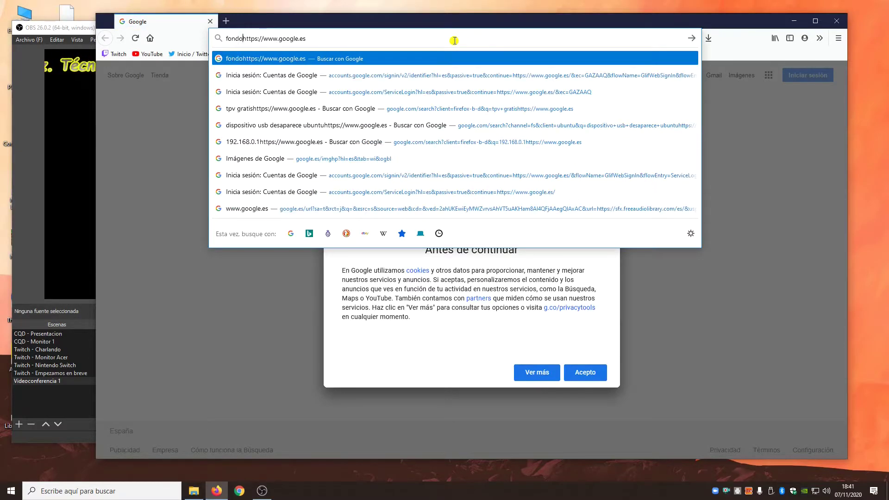
key(Delete)
key(Delete)
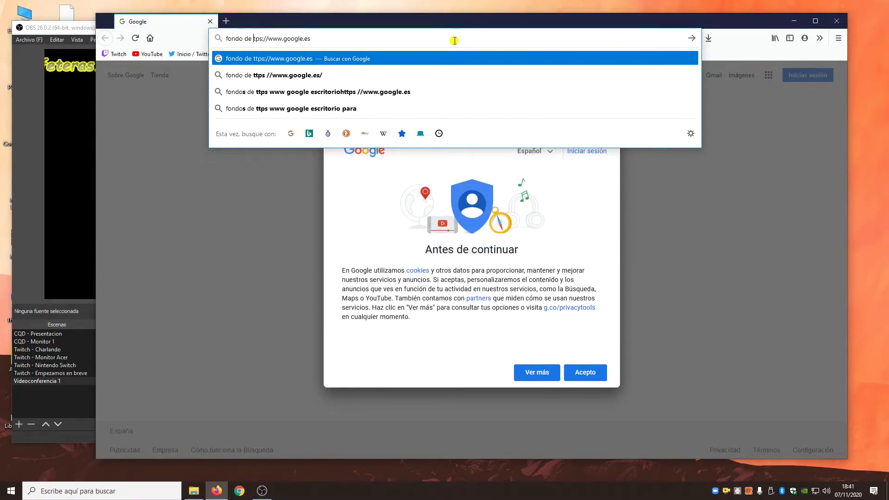
key(Delete)
key(Delete)
key(Delete)
key(Delete)
key(Delete)
text(pant)
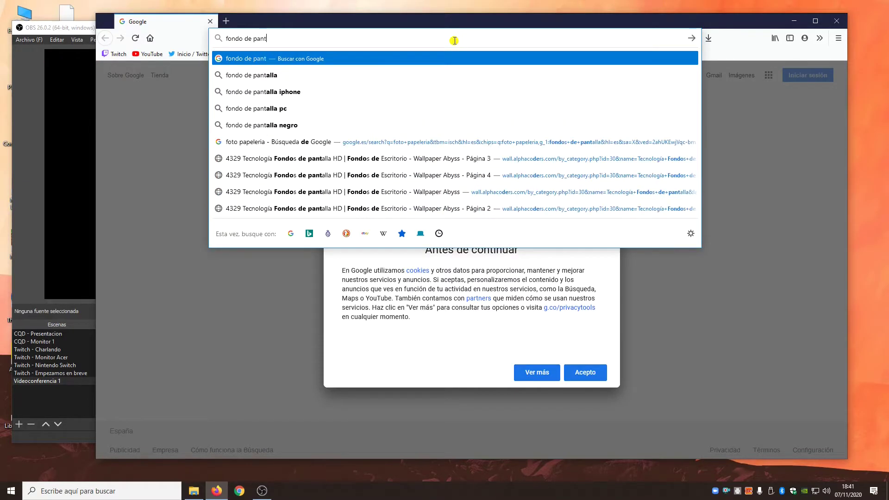
text(alla gratuito)
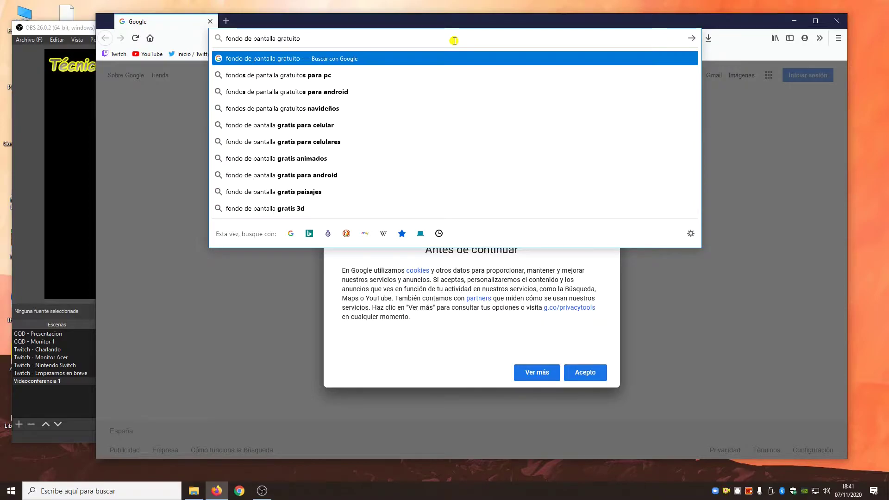
key(Return)
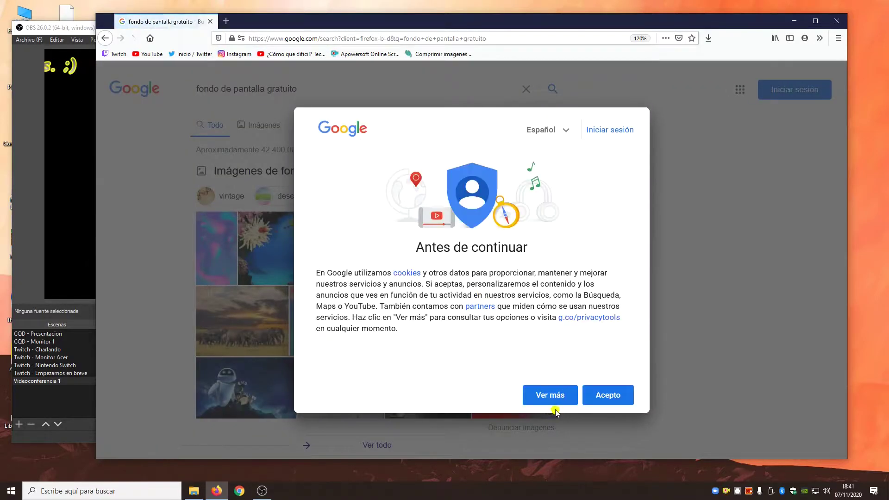
click(593, 402)
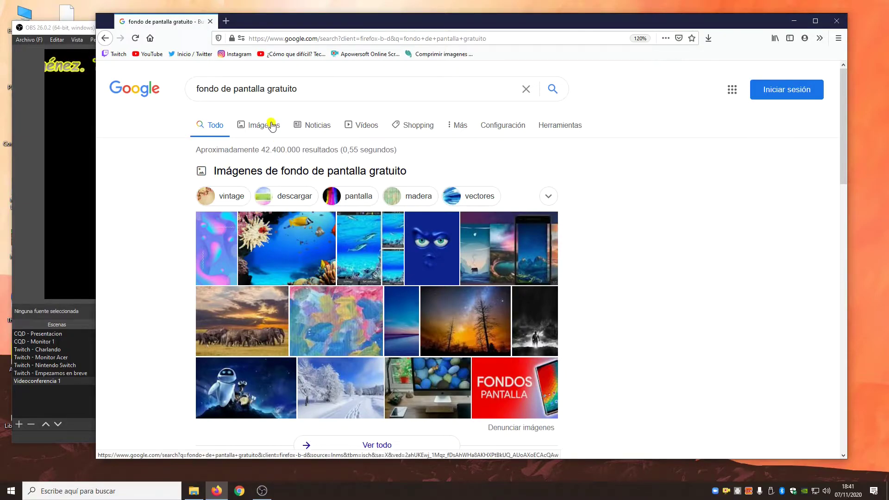
Open Pixabay's Fondo De Pantalla page from the search results and browse its free wallpaper images.
scroll(680, 328, down, 7)
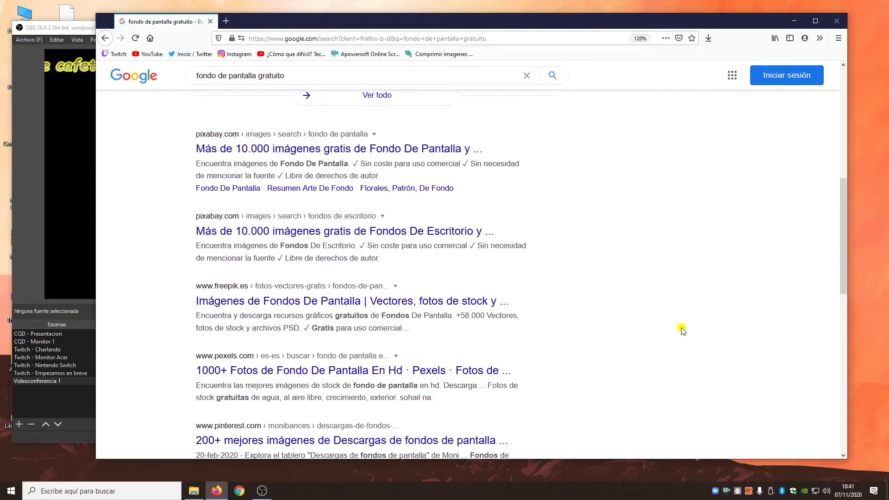
click(375, 148)
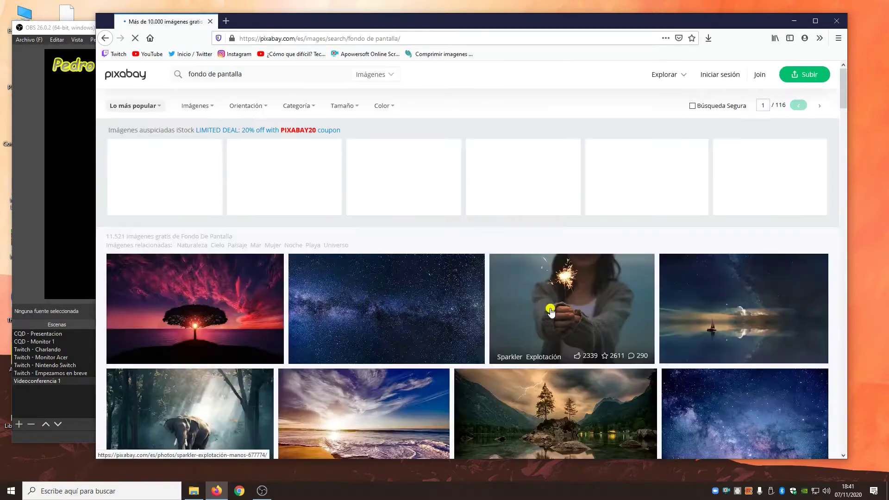
scroll(551, 320, down, 5)
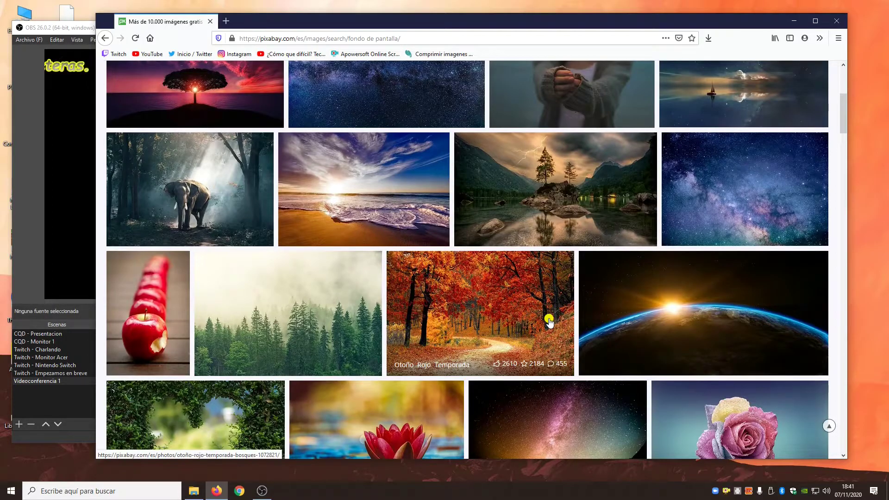
scroll(549, 323, down, 6)
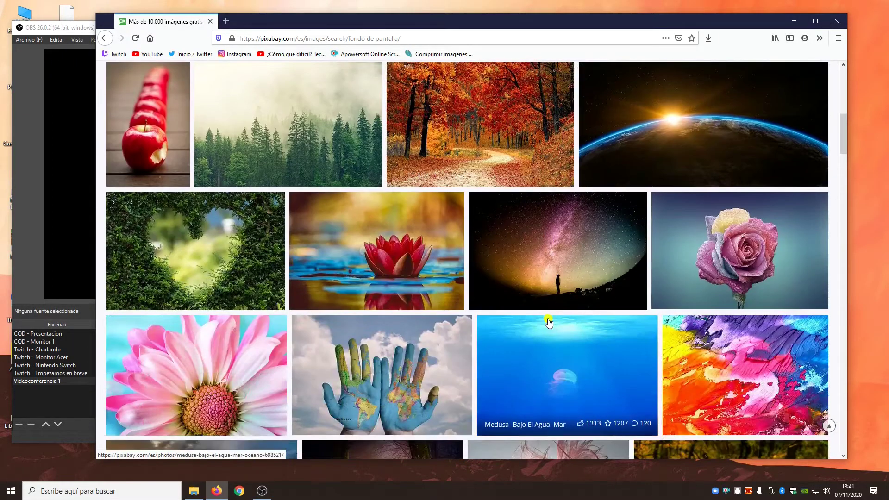
scroll(549, 321, down, 4)
scroll(548, 320, up, 15)
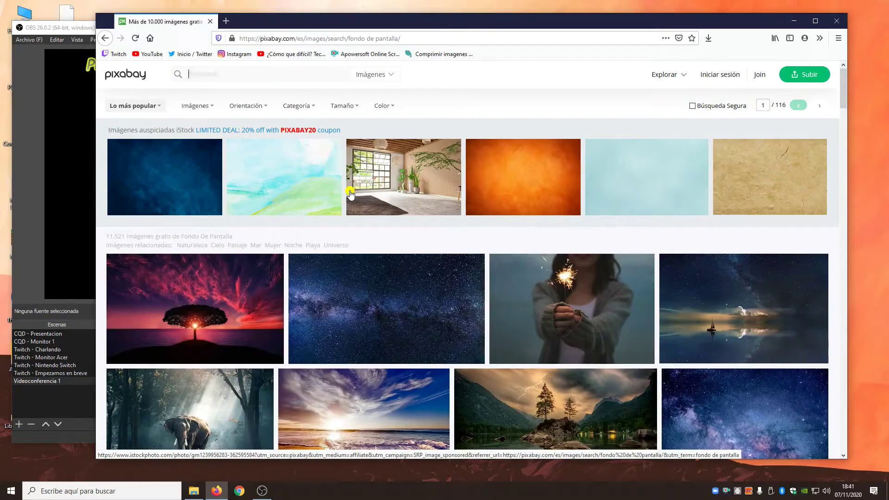
Search Pixabay for "despacho" and look through the images for a suitable office background.
text(ach)
key(Return)
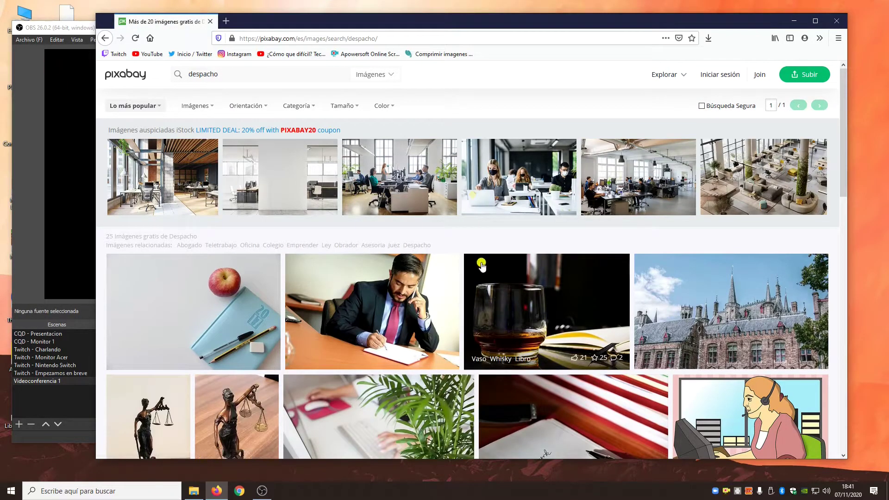
scroll(481, 266, down, 6)
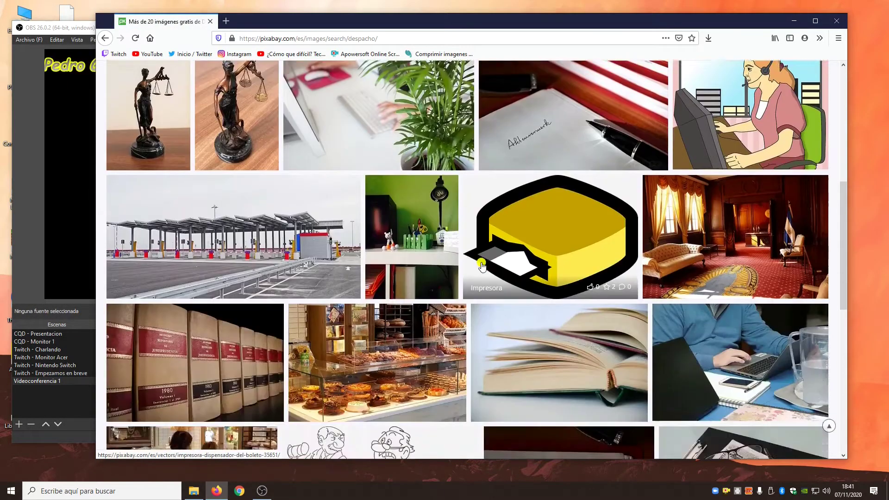
scroll(481, 265, up, 6)
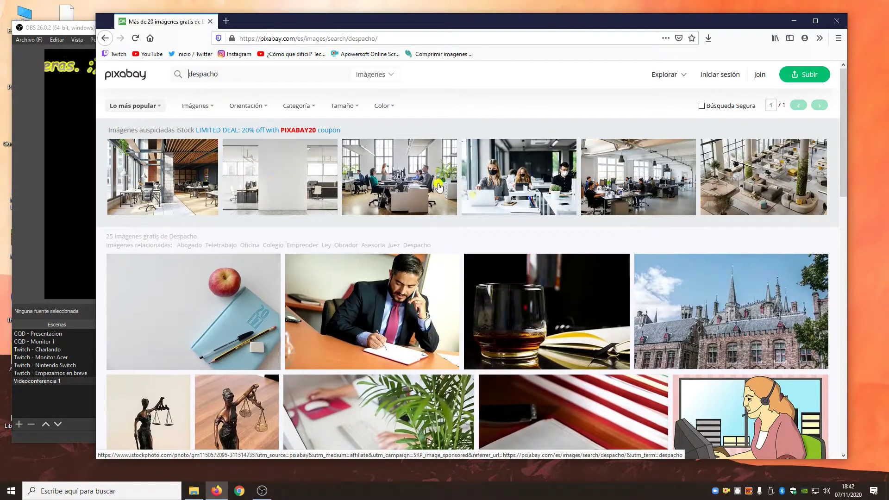
scroll(778, 182, down, 13)
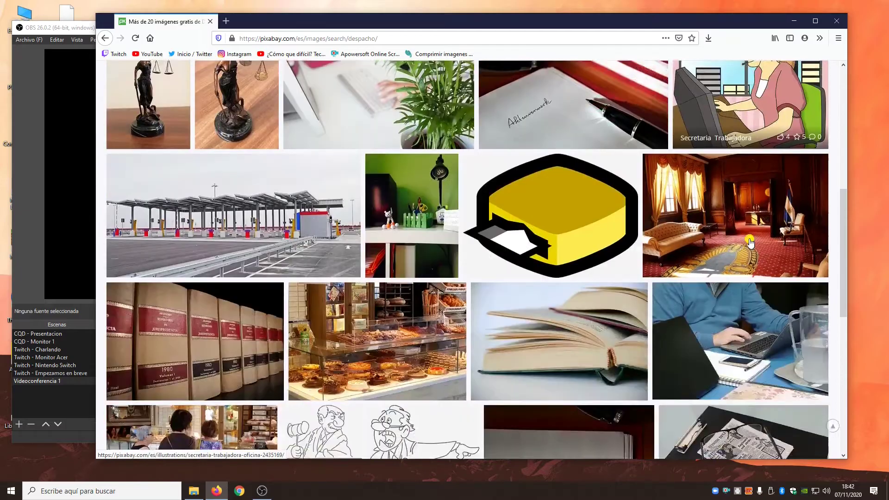
scroll(748, 245, up, 13)
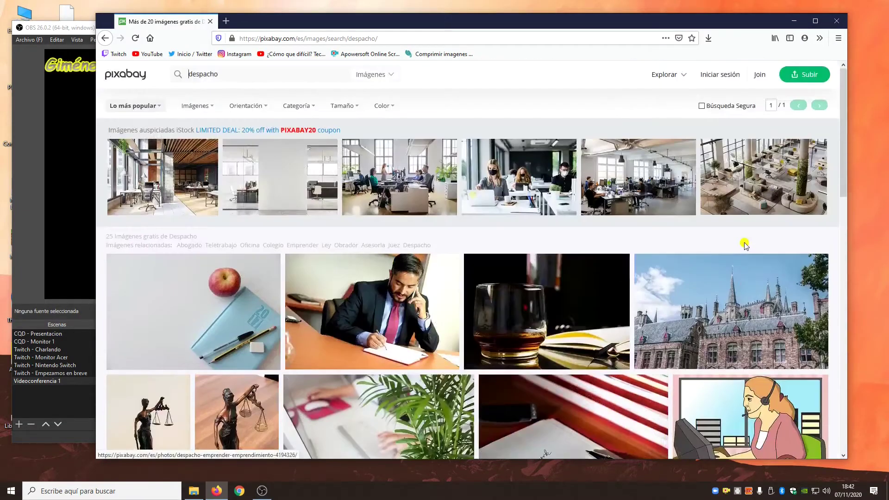
Open the sponsored white office interior image, close its iStock page and return to the fondo de pantalla results.
click(277, 177)
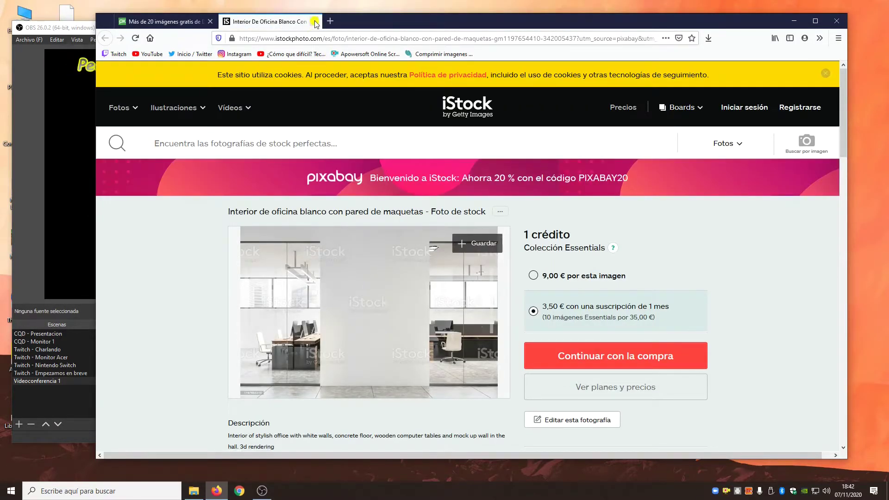
click(315, 22)
scroll(261, 123, down, 1)
scroll(261, 122, up, 1)
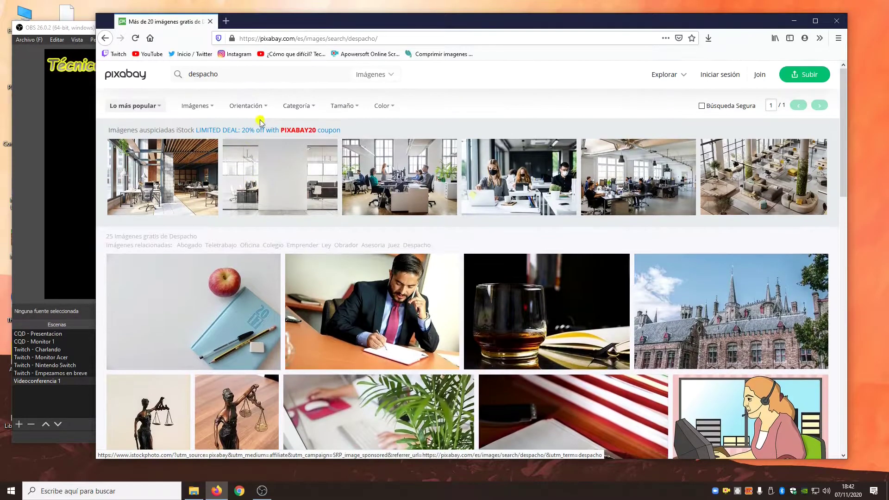
click(106, 42)
Browse the fondo de pantalla images and open the Paisaje Lago sunset photo.
scroll(367, 291, down, 5)
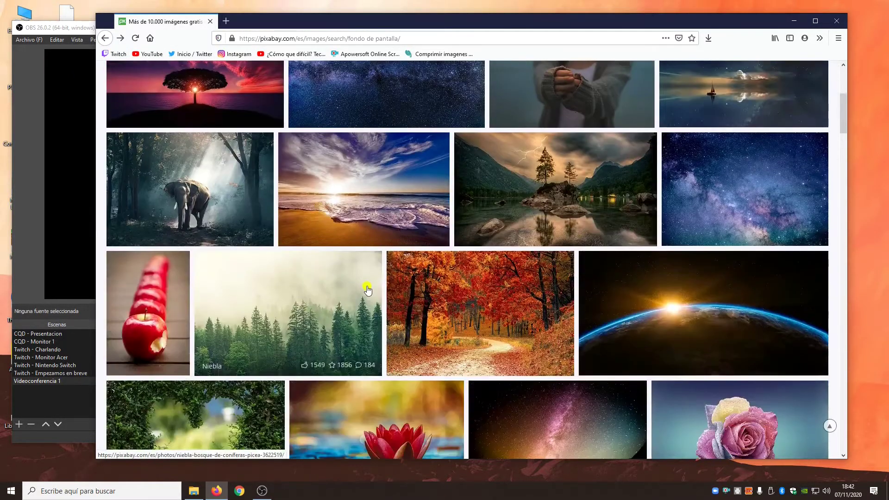
scroll(463, 289, down, 9)
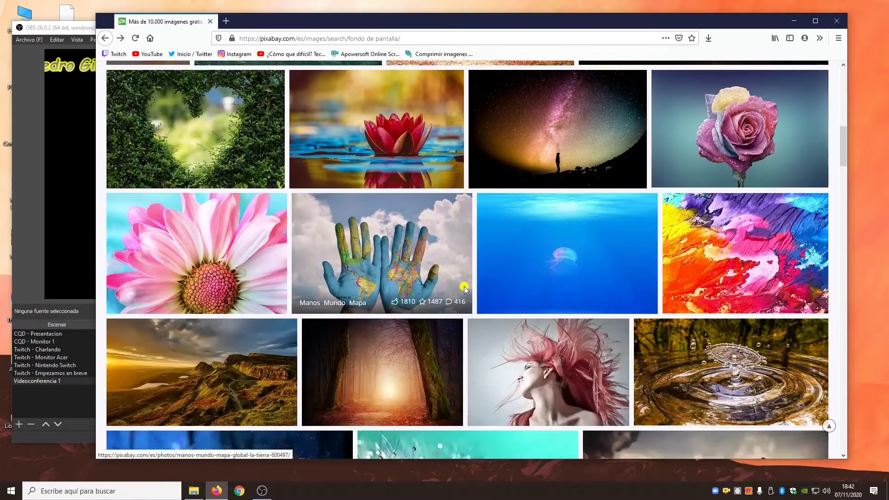
scroll(465, 291, down, 9)
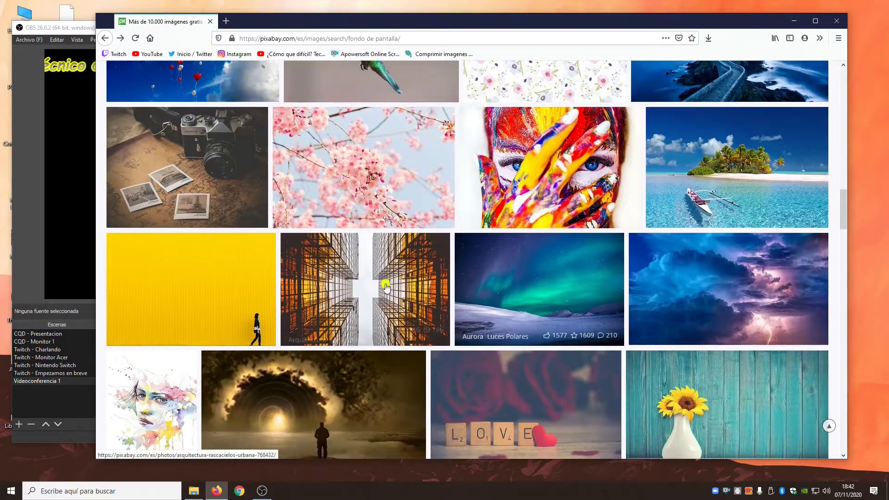
scroll(569, 308, down, 6)
scroll(569, 307, down, 10)
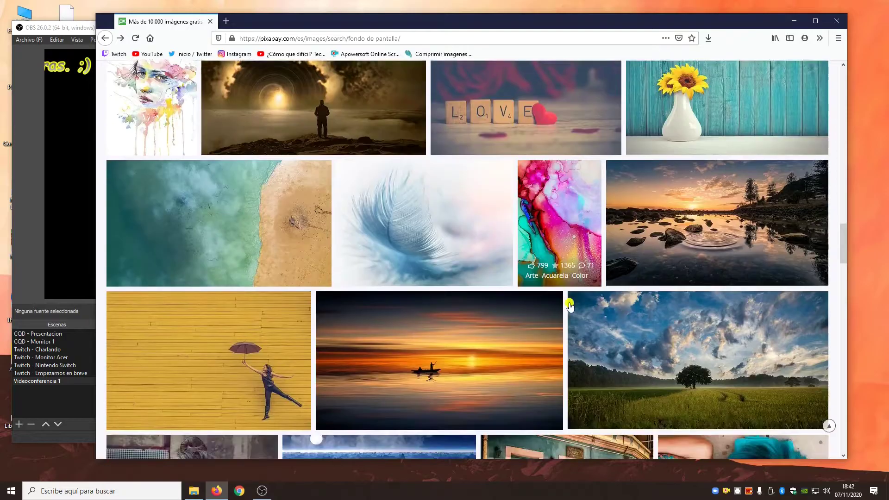
scroll(568, 303, down, 6)
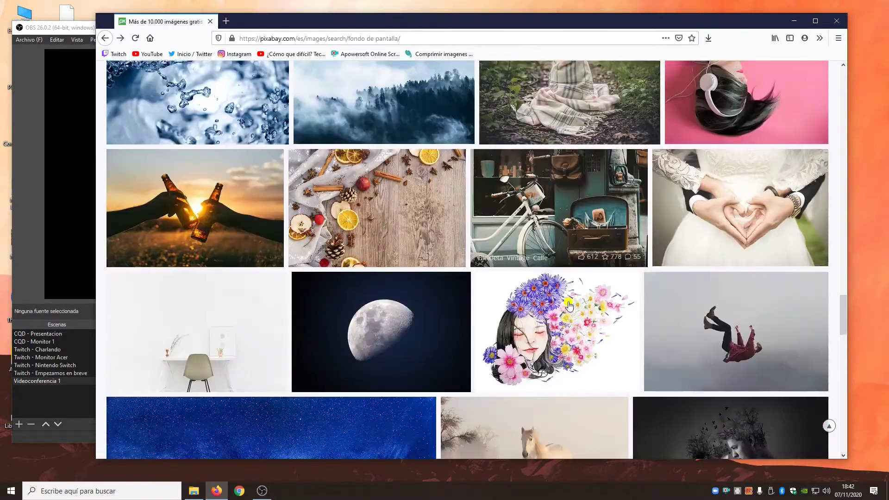
scroll(569, 304, down, 10)
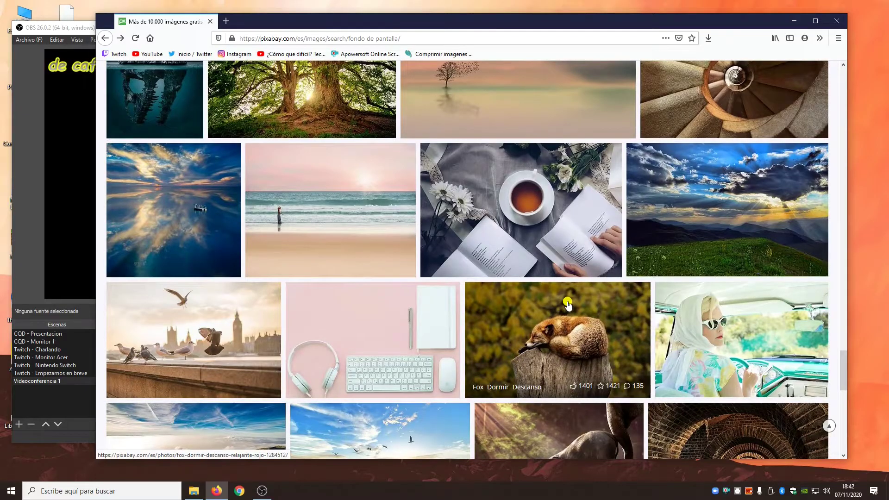
scroll(568, 304, up, 15)
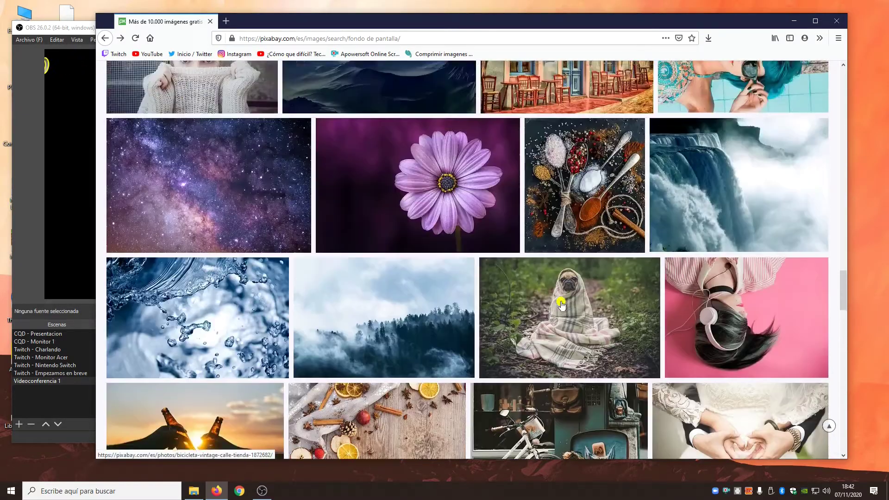
scroll(562, 304, up, 5)
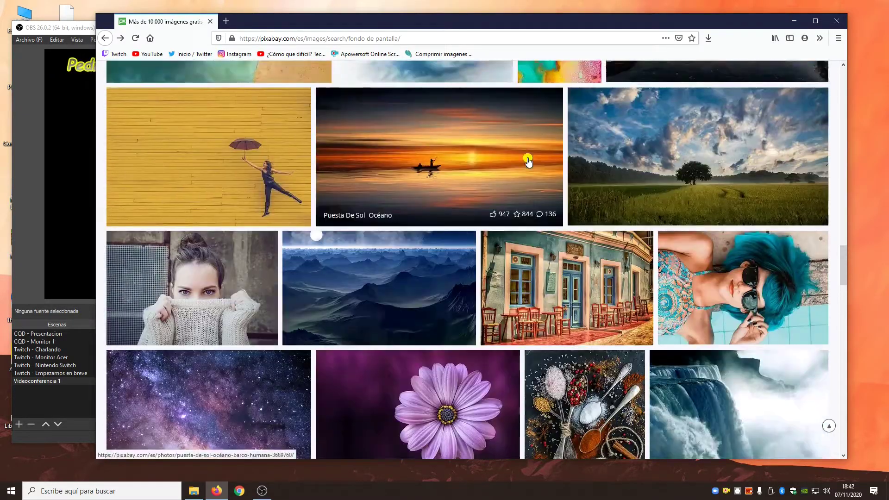
scroll(528, 162, up, 8)
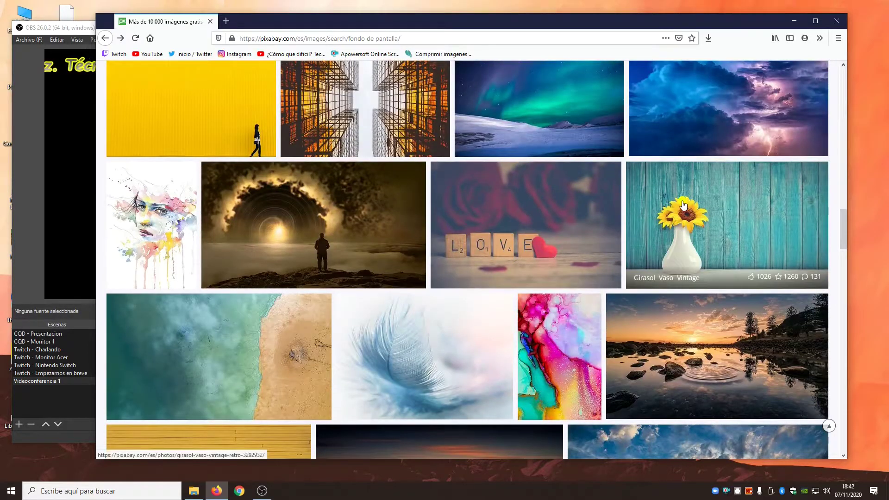
scroll(683, 204, up, 3)
scroll(679, 232, down, 6)
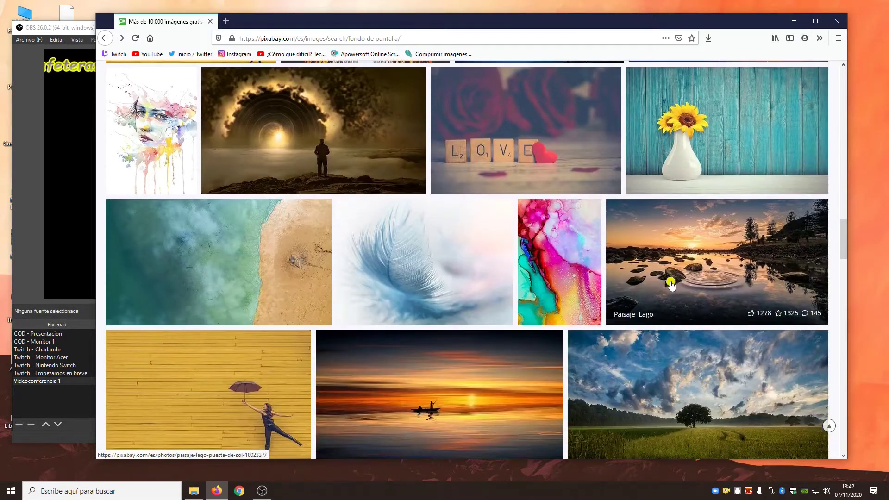
click(703, 276)
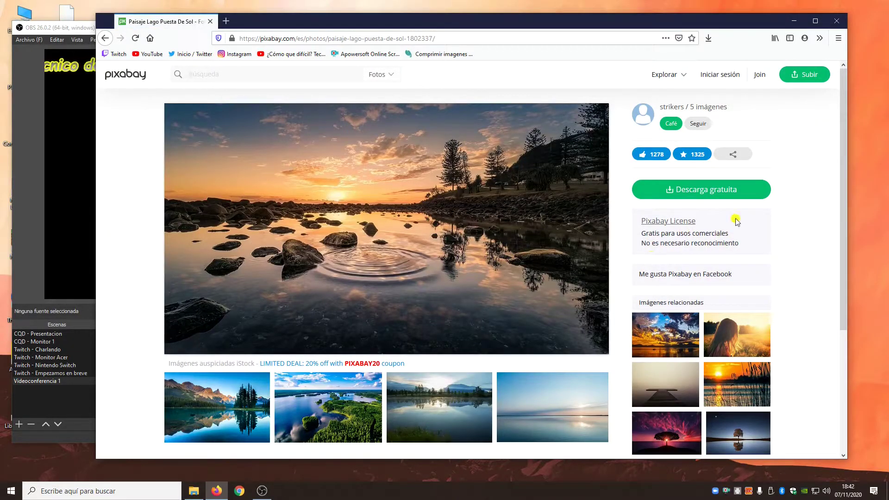
Request the free 1920×1084 JPG download of the sunset lake photo and complete the traffic light and bicycle captcha checks.
click(724, 192)
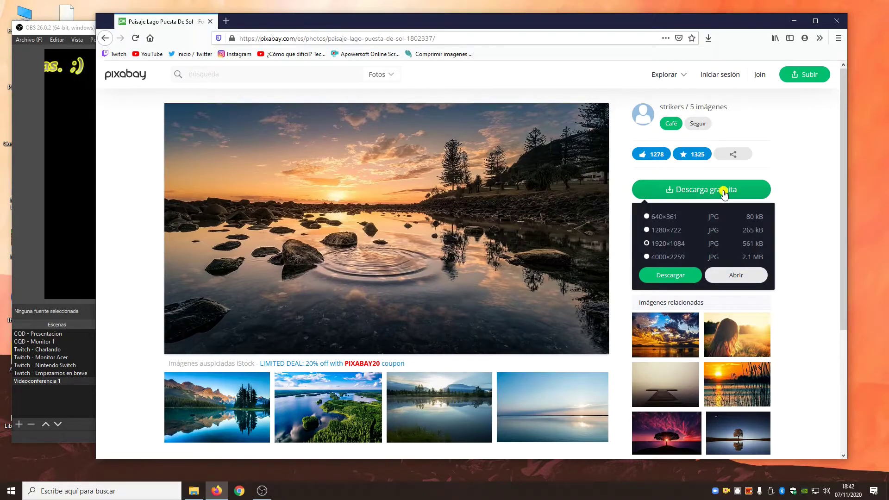
click(675, 277)
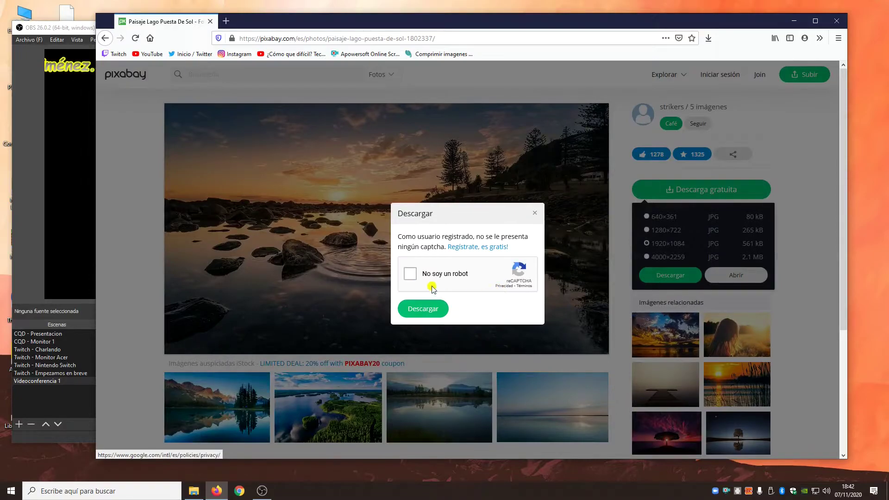
click(411, 273)
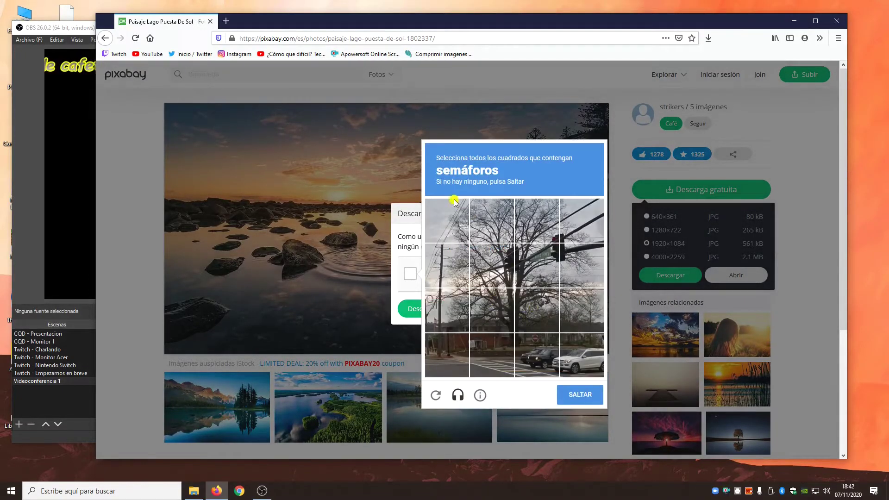
click(567, 262)
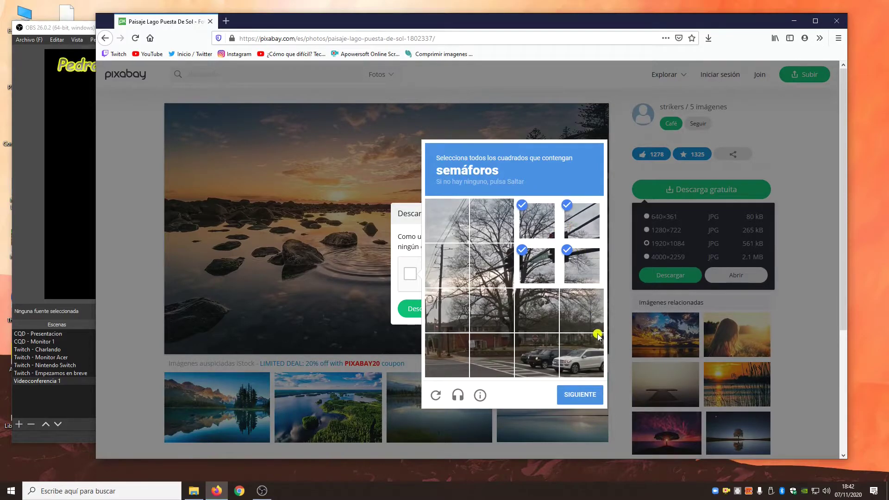
click(582, 395)
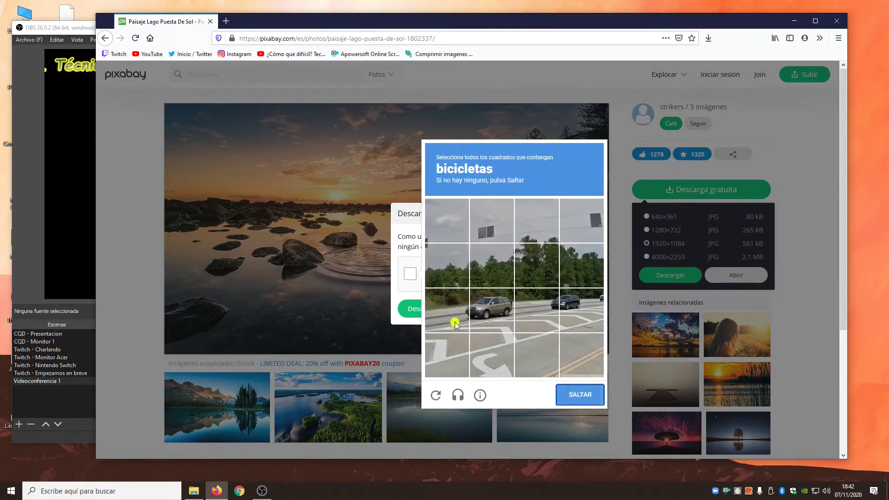
click(579, 395)
click(423, 308)
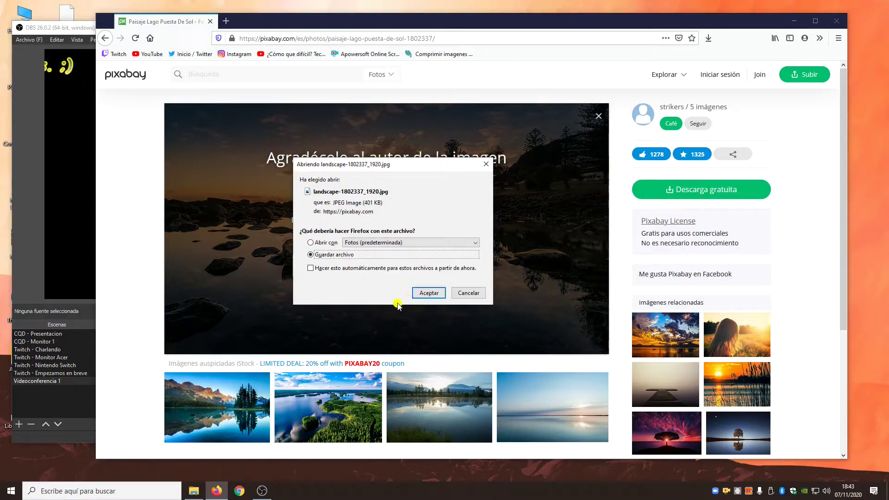
Save the photo to the desktop (Escritorio) as landscape-1802337_1920 and close the browser.
click(427, 294)
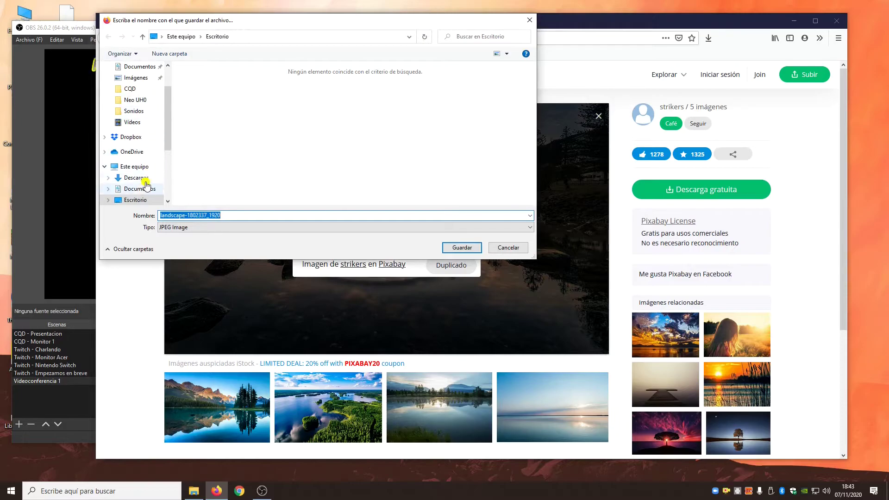
click(459, 247)
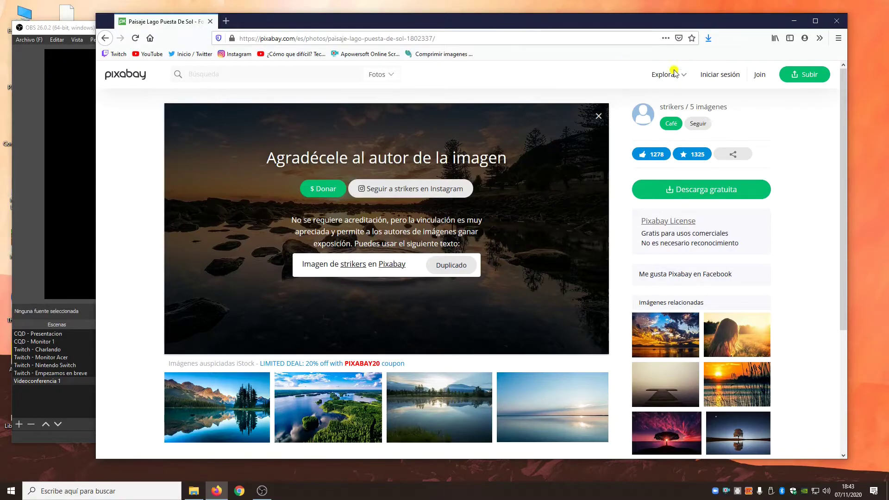
click(830, 27)
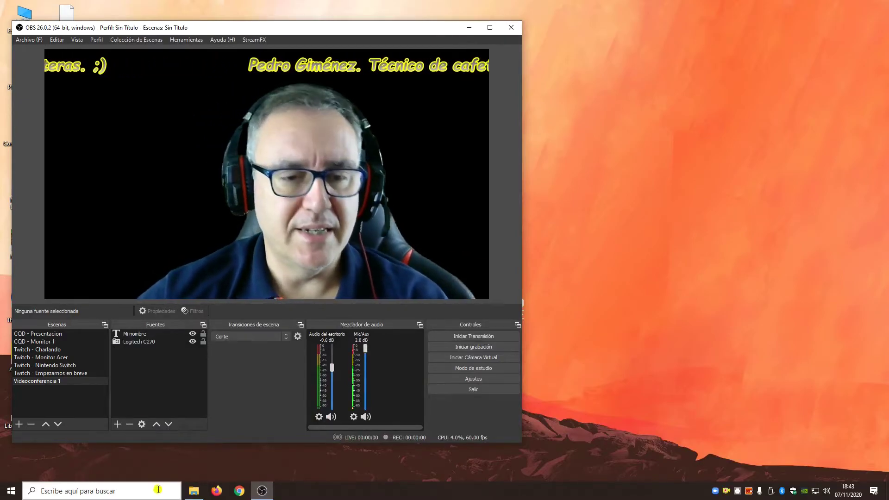
Add a new image source named Fondo to the Videoconferencia 1 scene.
click(119, 425)
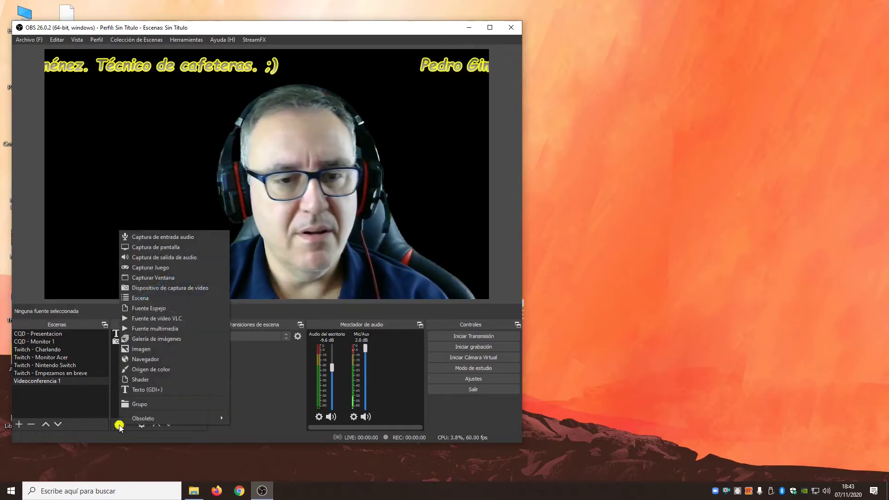
click(172, 349)
text(Fondo)
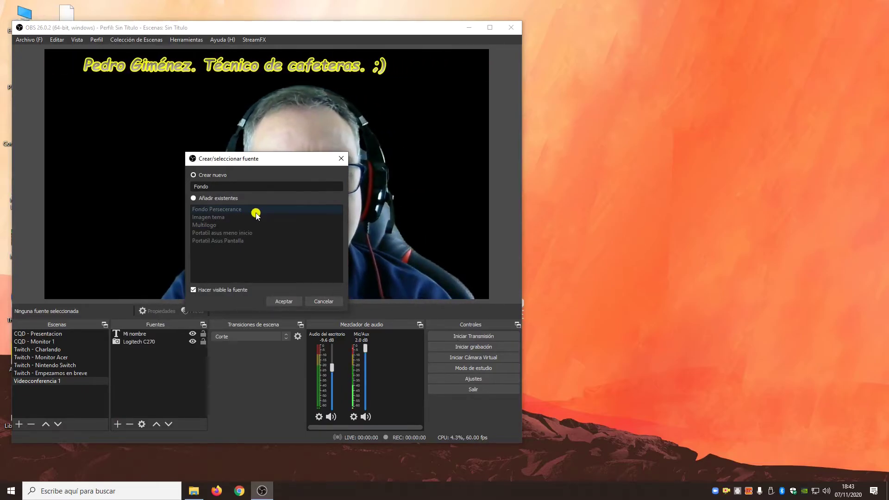
key(Return)
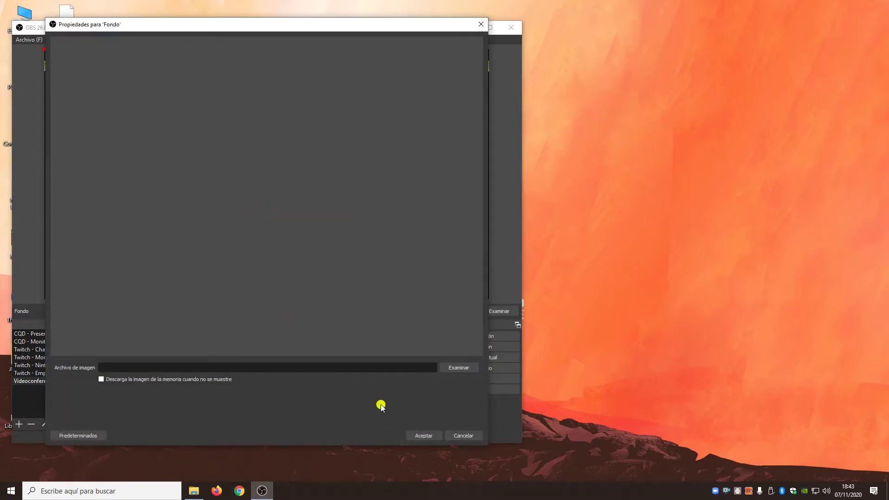
Load landscape-1802337_1920.jpg from the desktop as the Fondo source's image and accept its properties.
click(472, 366)
scroll(116, 152, down, 3)
click(78, 152)
double_click(155, 117)
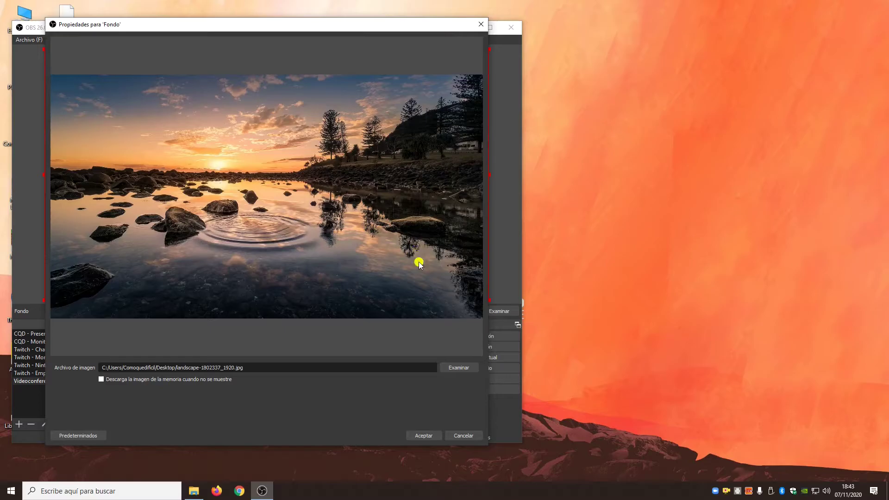
click(424, 436)
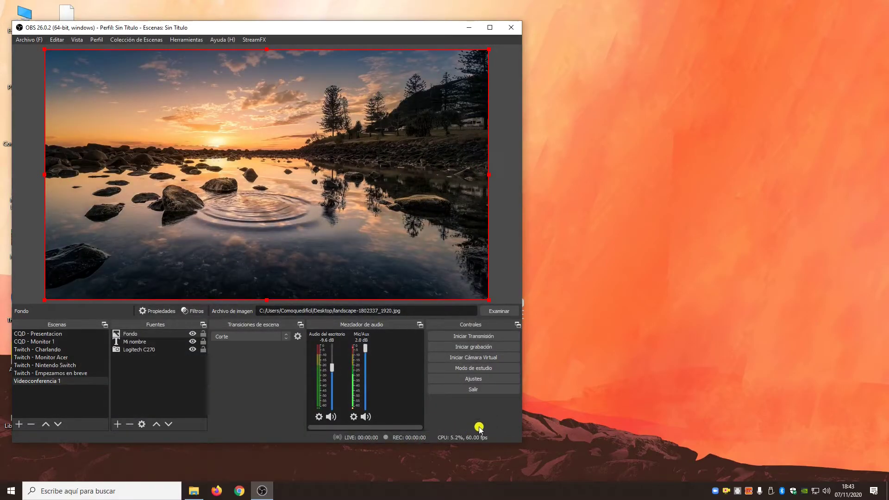
click(509, 235)
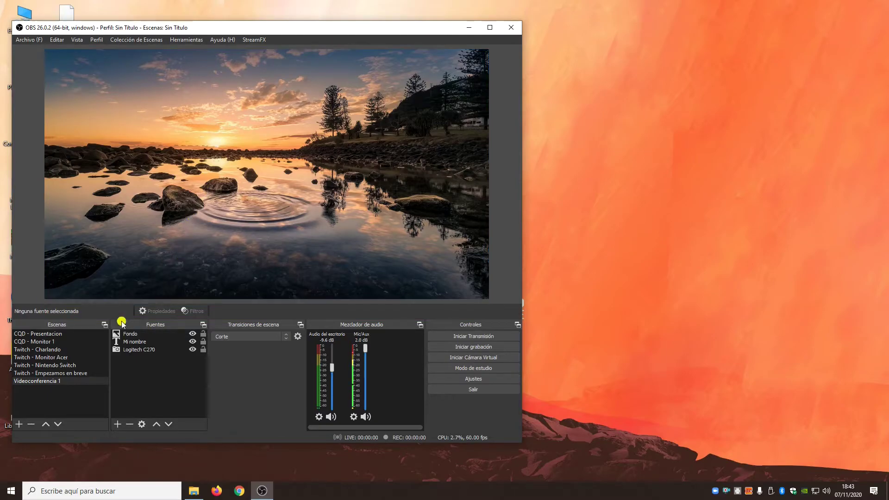
Examine the stacking order of the Fondo, Mi nombre and Logitech C270 sources by selecting each against the preview.
click(139, 349)
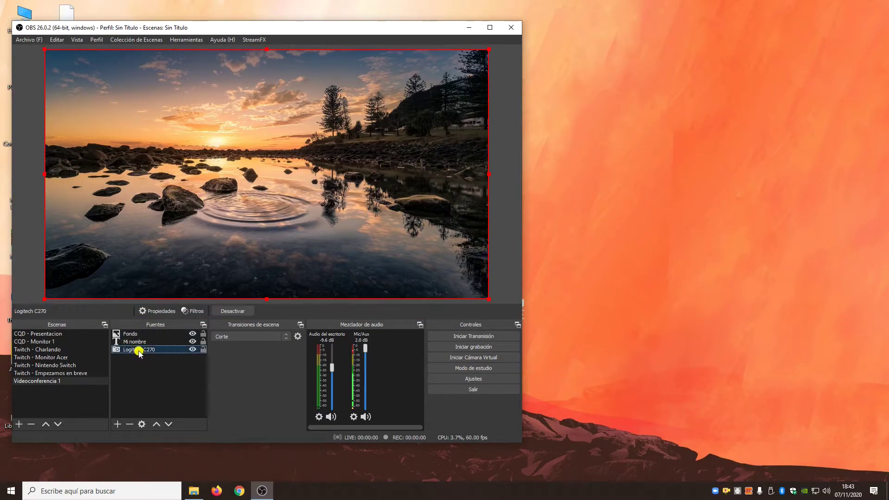
click(135, 341)
click(129, 334)
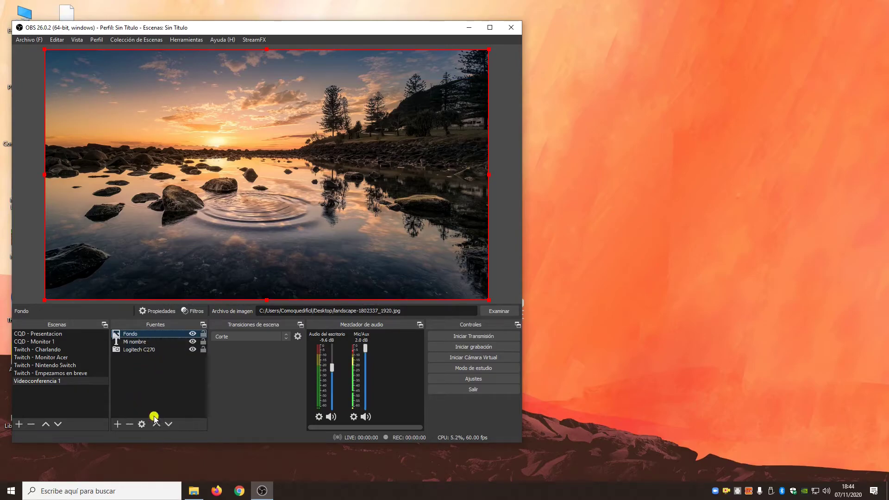
click(144, 349)
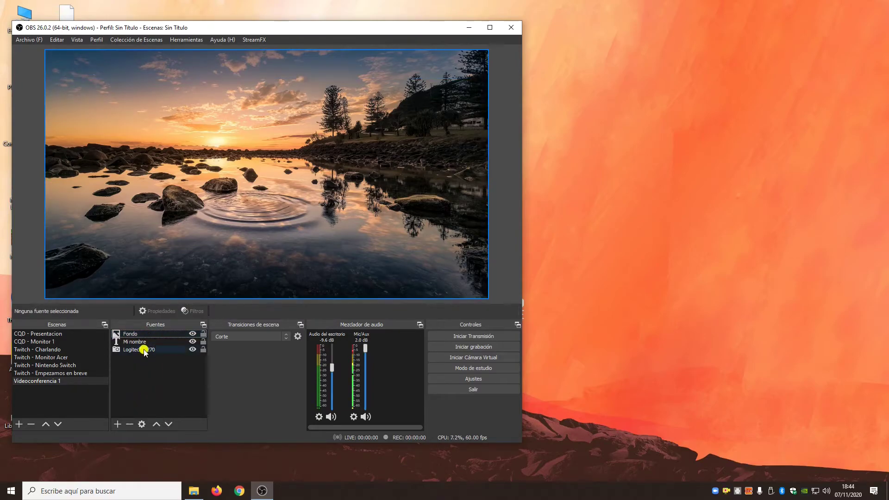
click(141, 342)
click(137, 334)
click(137, 342)
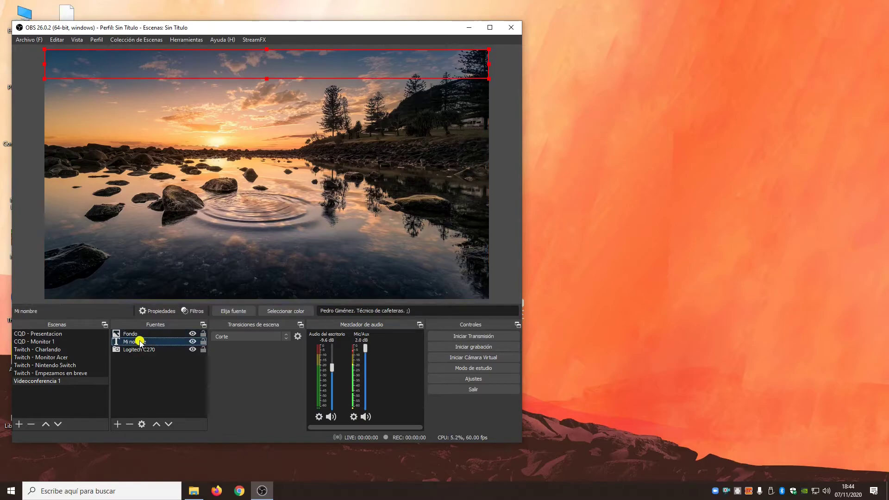
click(141, 349)
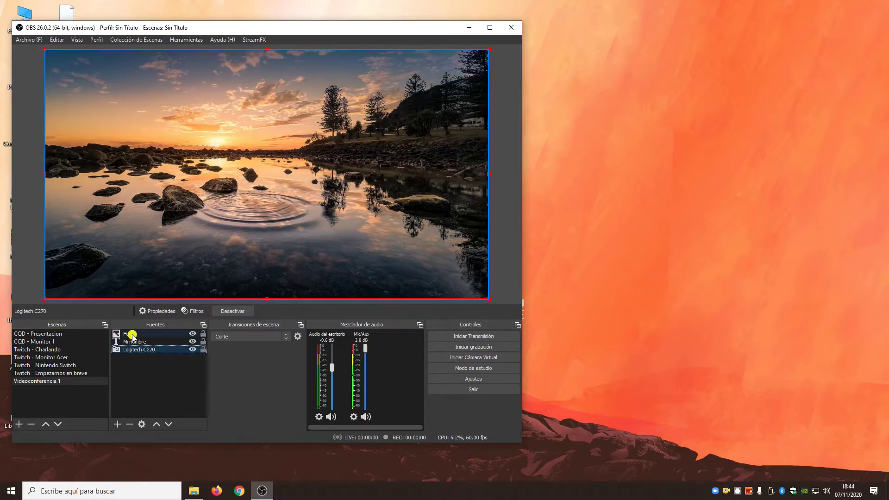
click(132, 334)
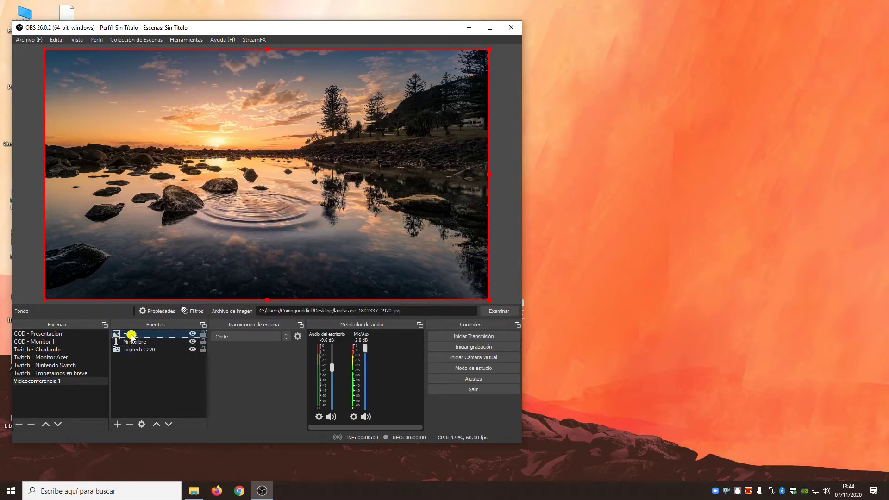
click(137, 350)
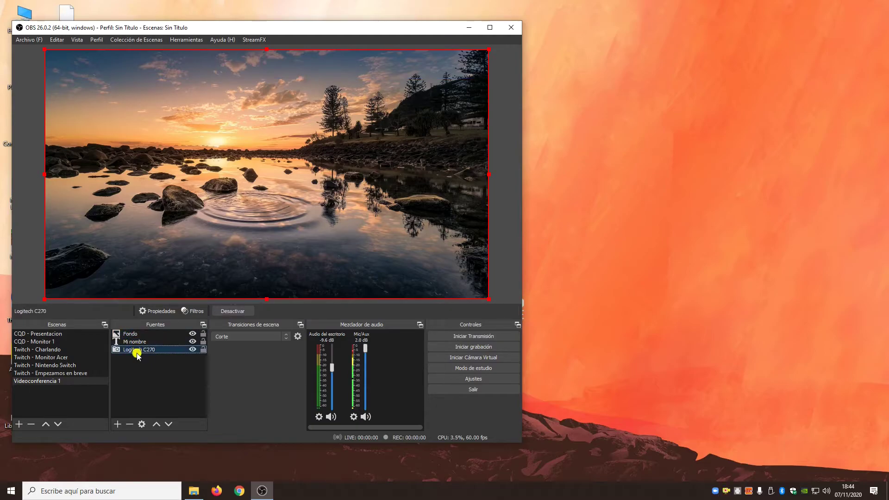
click(132, 343)
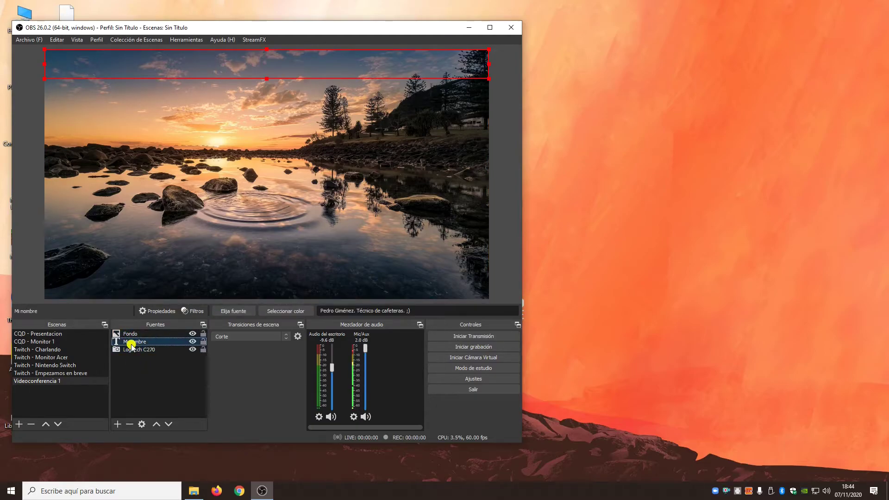
Move the Fondo source down the stack, below both Mi nombre and Logitech C270.
click(130, 334)
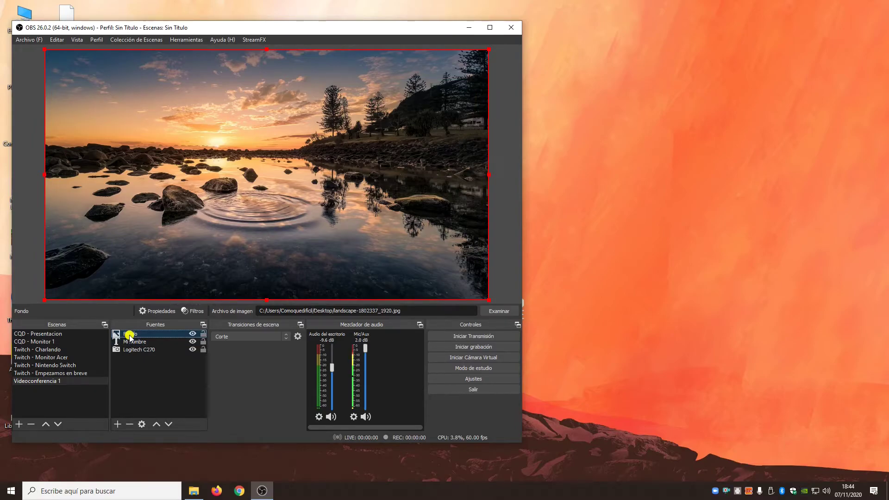
click(169, 425)
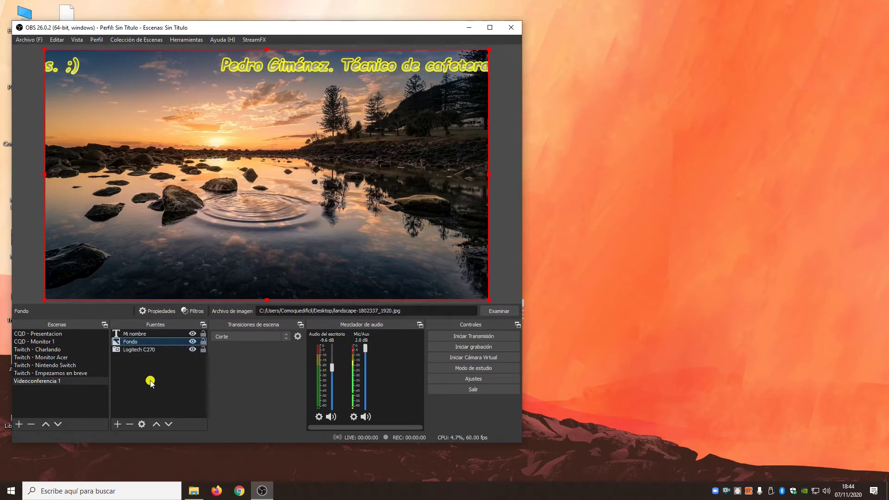
click(168, 425)
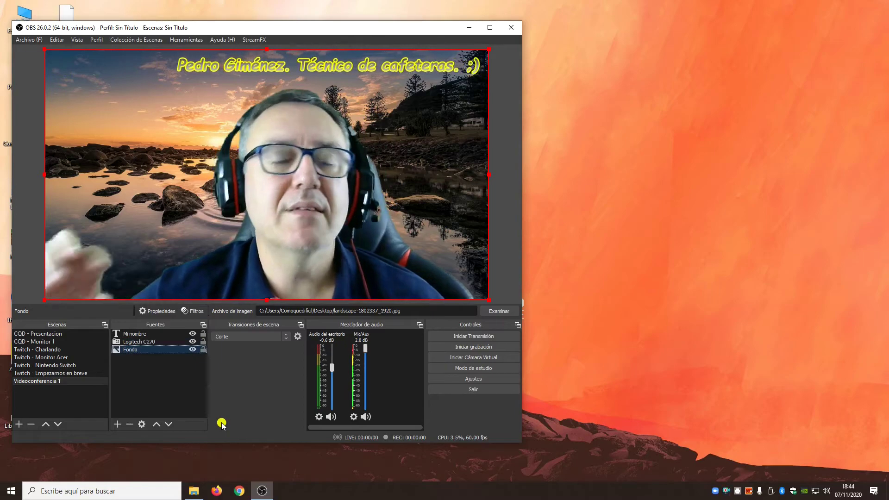
click(506, 214)
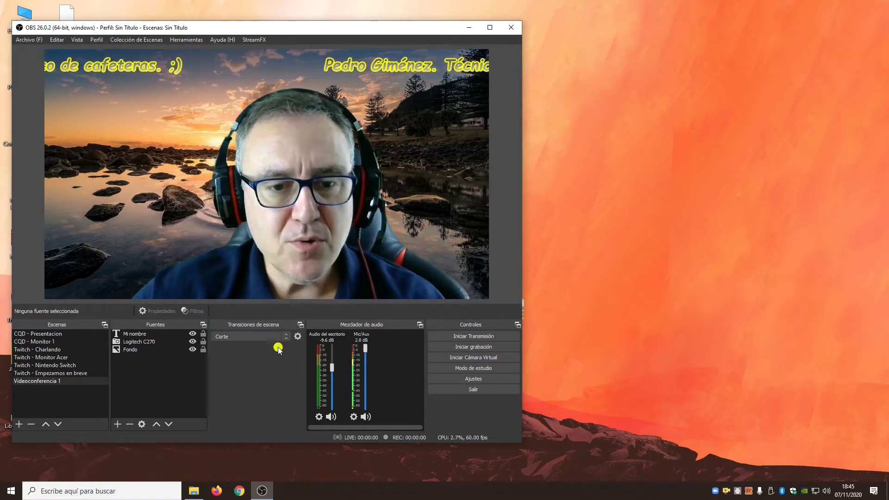
Open Zoom, check which camera its video settings use, and close Zoom again.
click(132, 491)
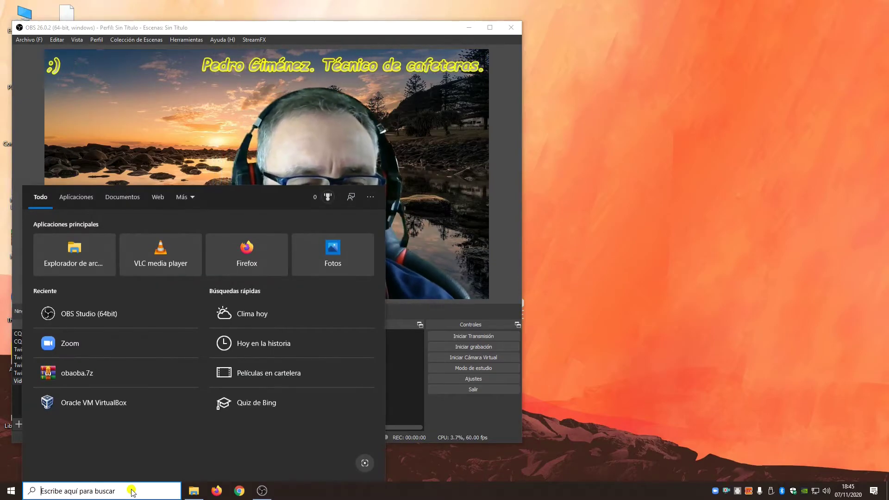
click(74, 345)
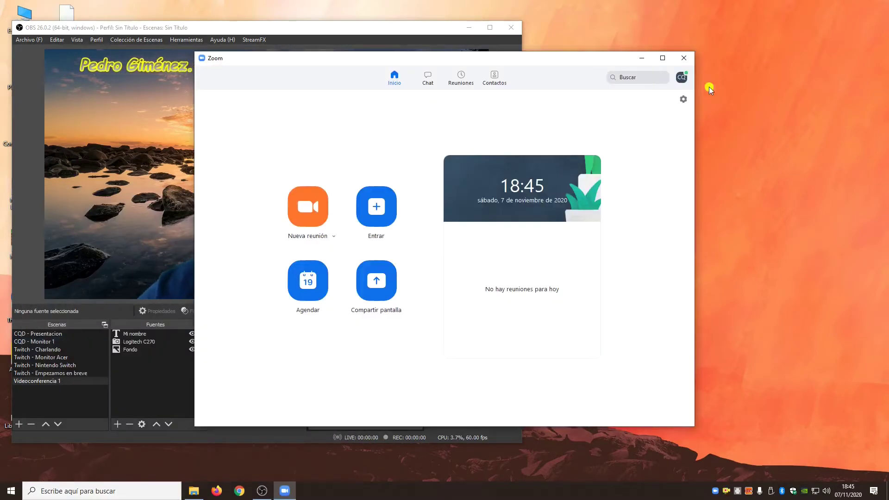
click(681, 77)
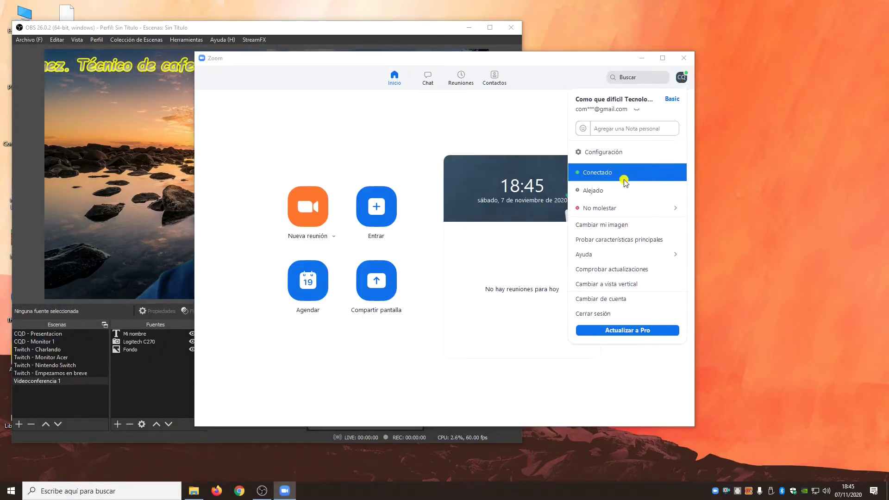
click(616, 151)
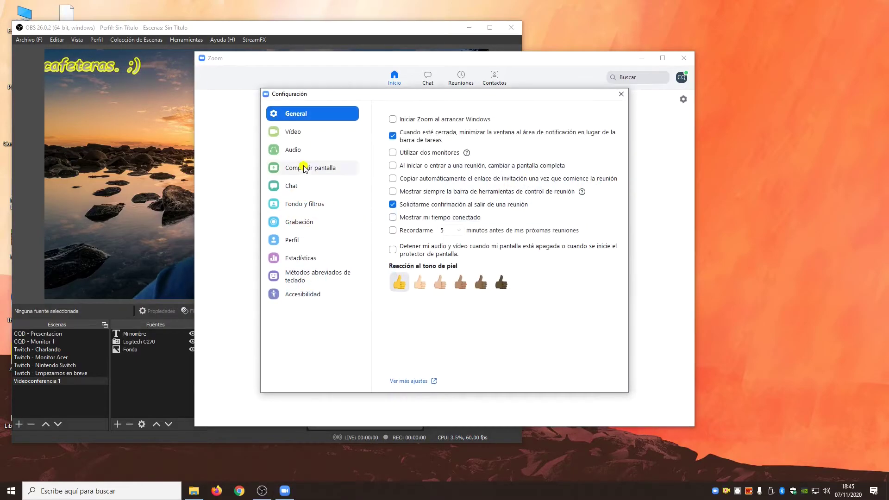
click(290, 133)
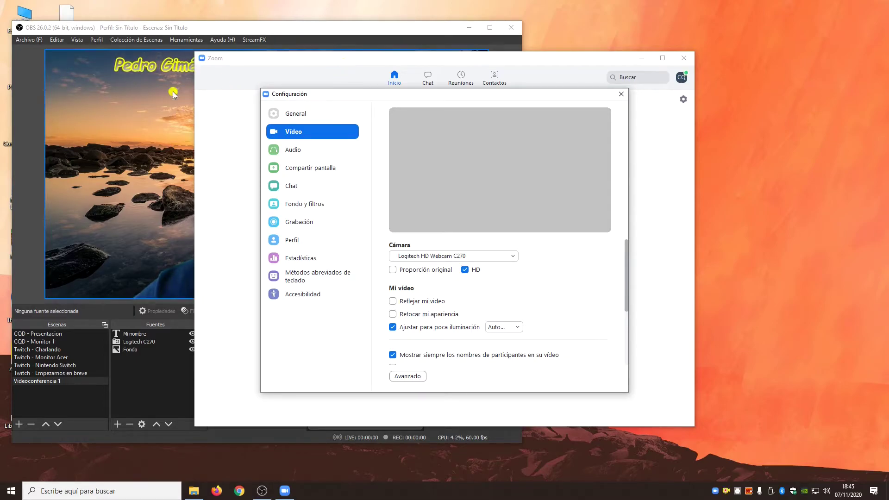
click(621, 94)
click(680, 59)
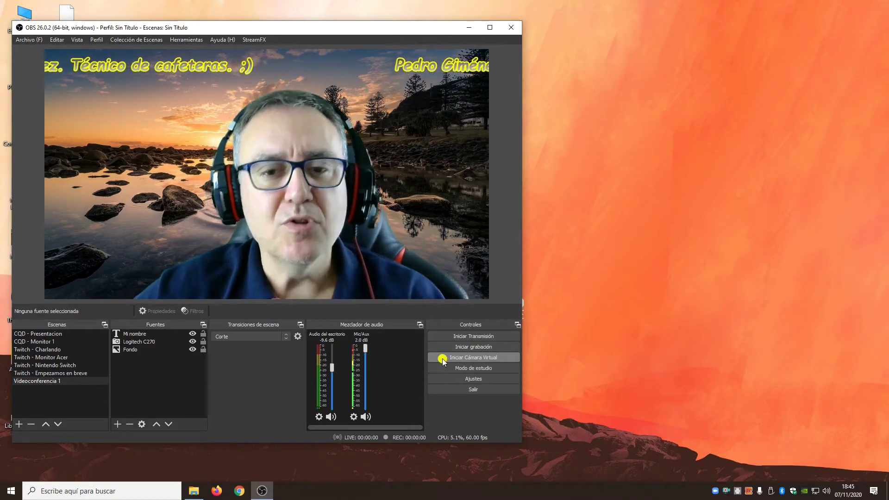
Start the OBS virtual camera and minimize the OBS window.
click(473, 358)
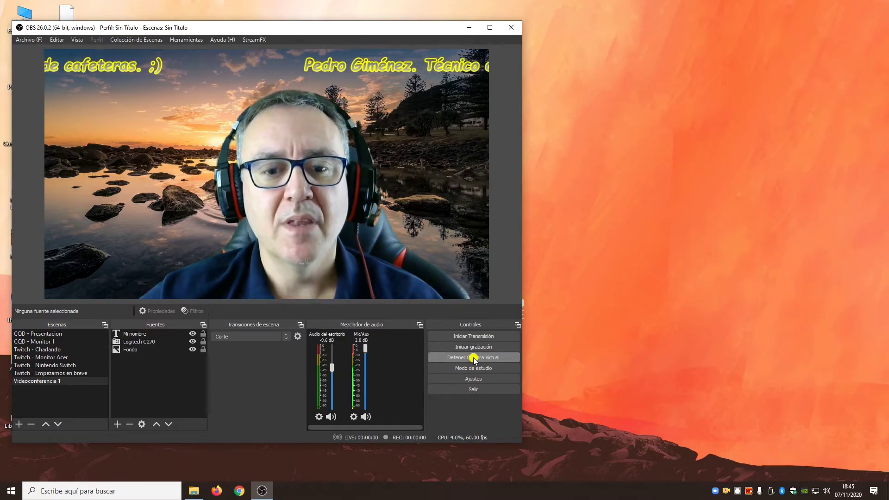
click(468, 28)
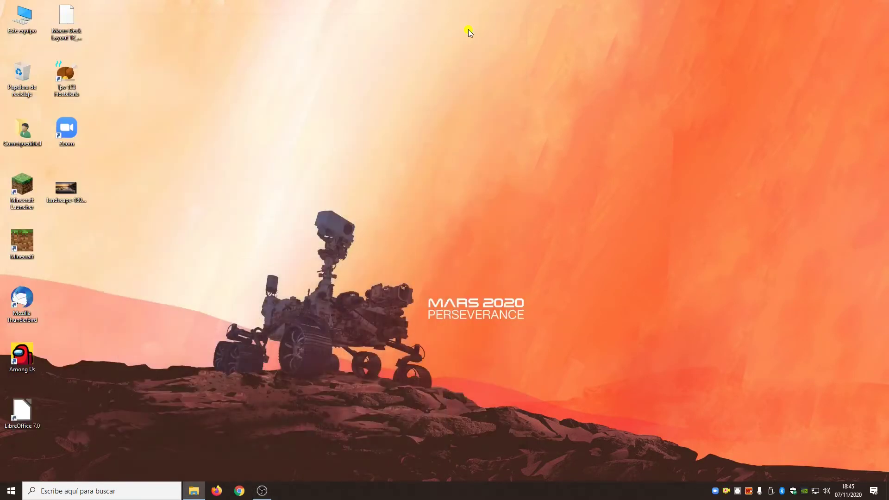
Open Zoom's video settings and select OBS Virtual Camera as the camera.
click(716, 490)
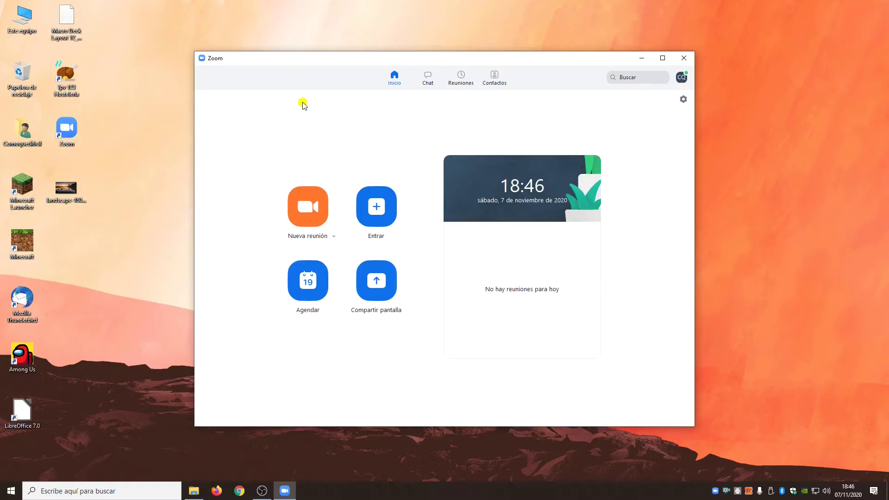
click(682, 78)
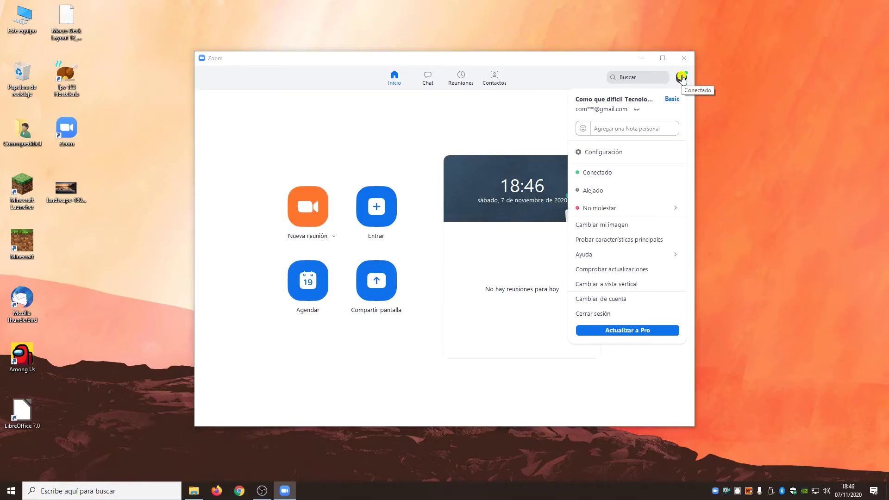
click(620, 153)
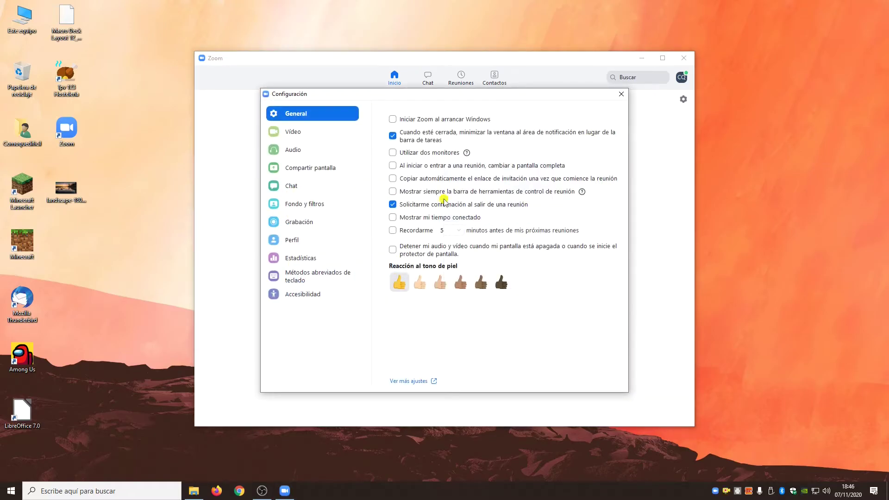
click(301, 133)
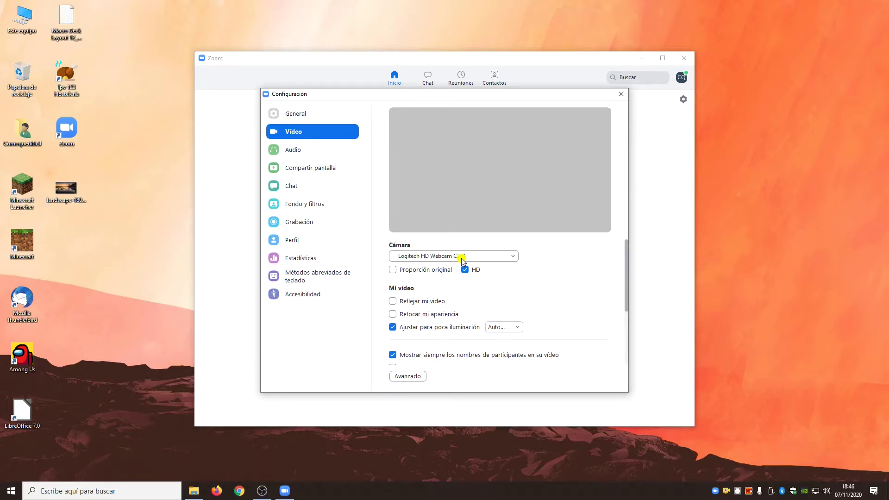
click(514, 257)
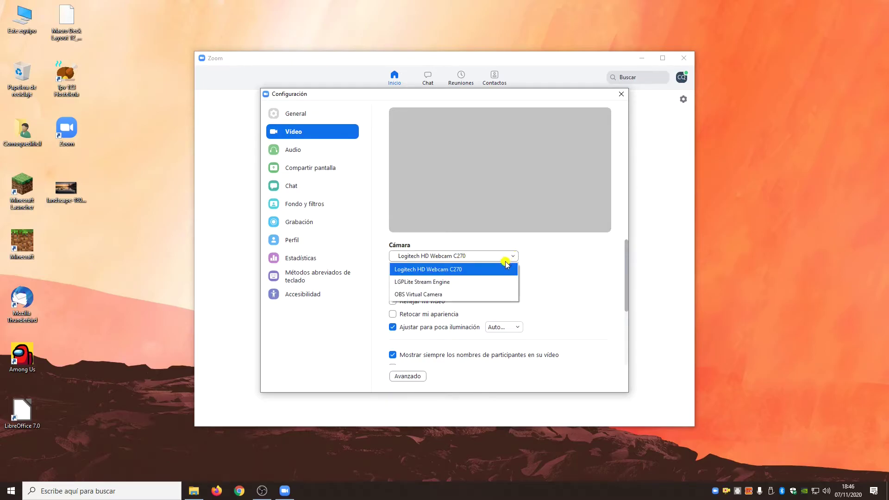
click(438, 295)
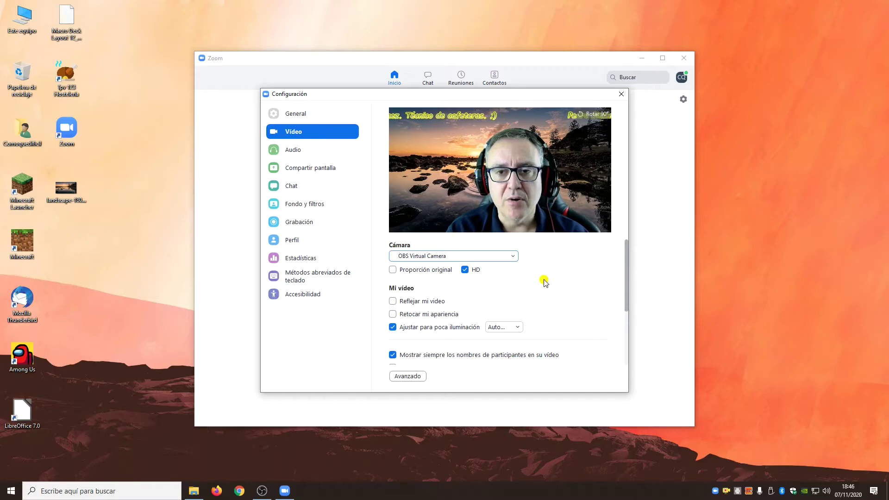
Bring back the OBS window and arrange it side by side with the Zoom settings so both previews can be compared.
drag(484, 96, 328, 32)
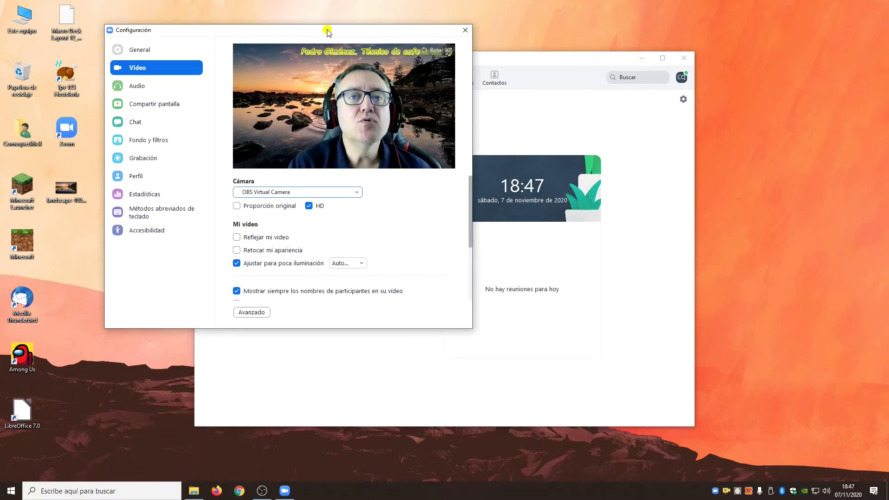
drag(338, 34, 317, 27)
key(alt+Tab)
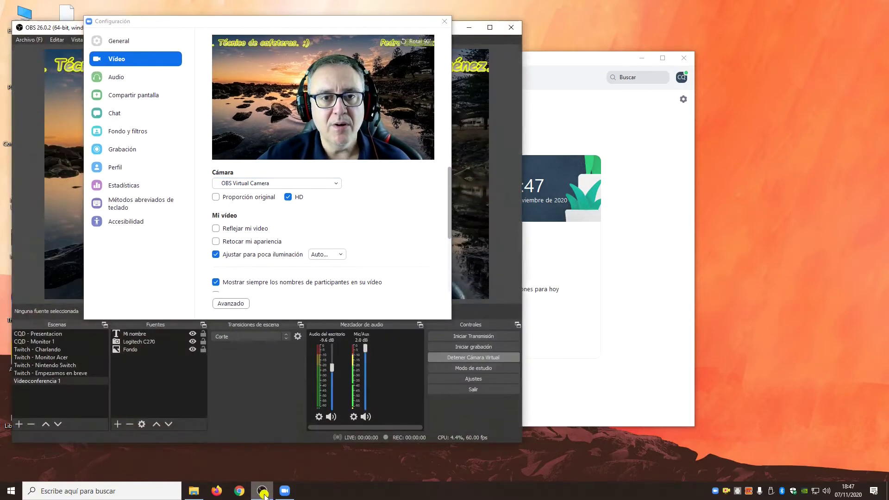
drag(58, 30, 416, 40)
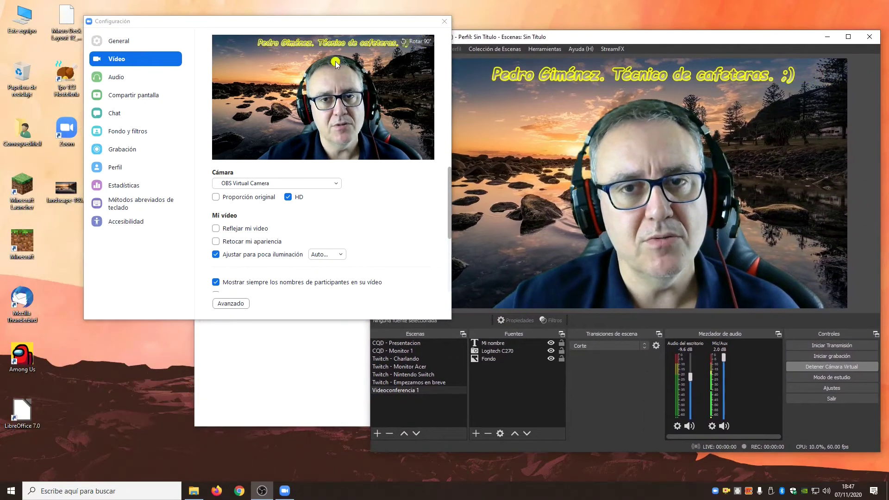
drag(295, 28, 266, 29)
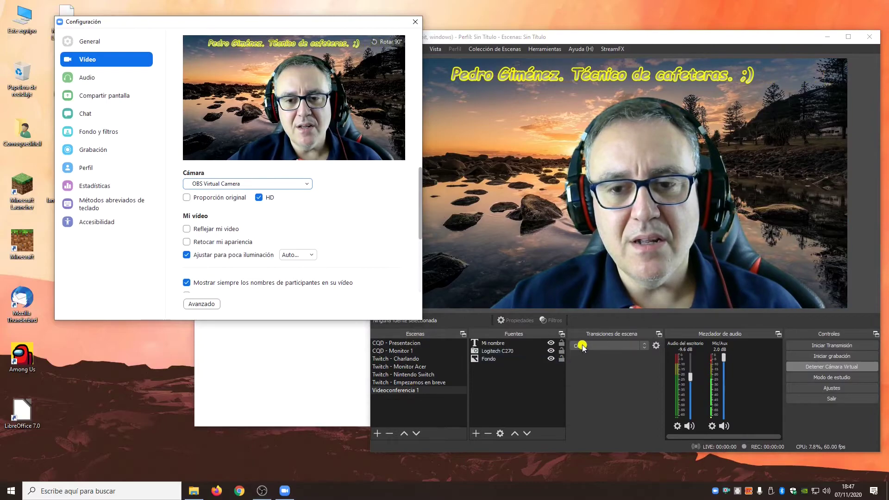
Set the OBS scene transition to Stinger.
click(583, 345)
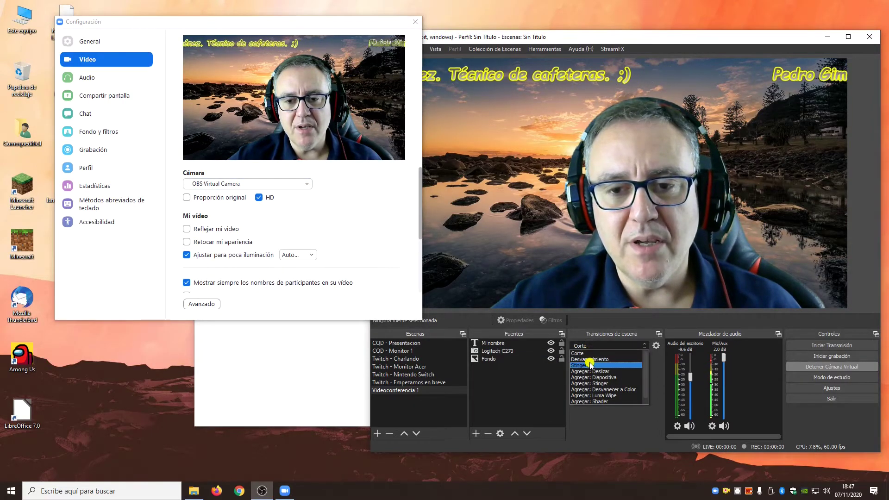
click(589, 364)
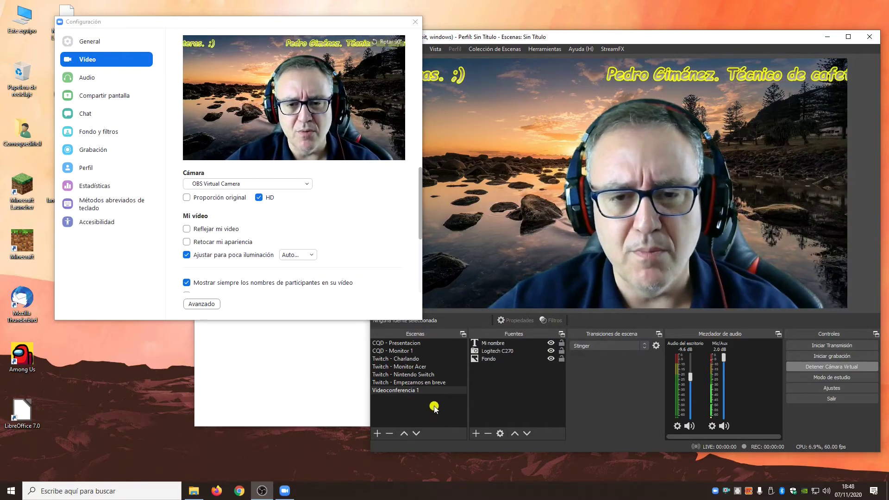
Add a new display capture source named Monitor to the Videoconferencia 1 scene.
click(474, 434)
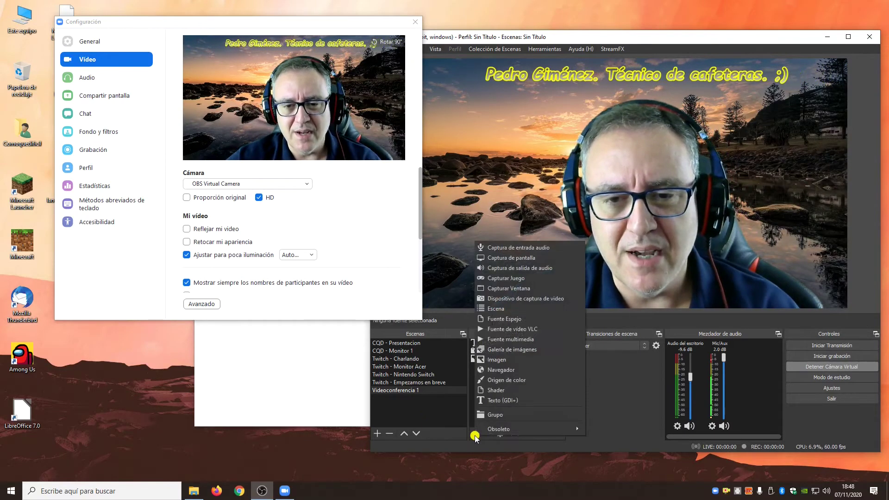
click(544, 258)
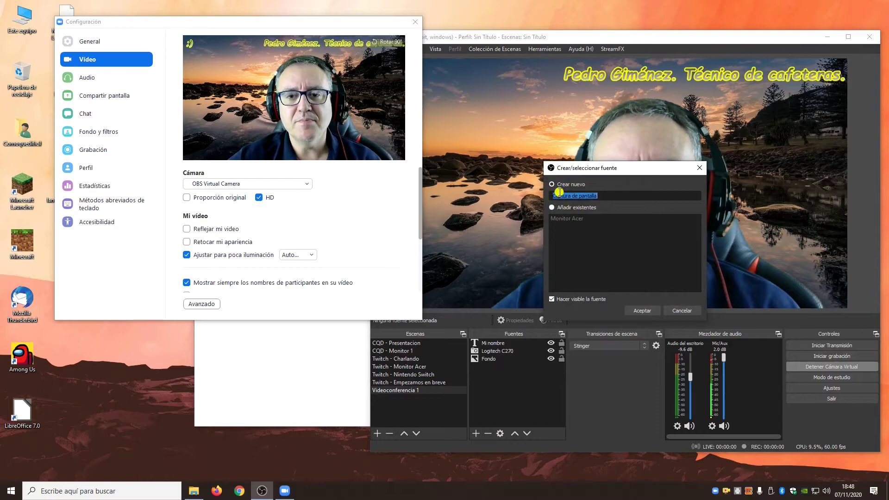
text(Monito)
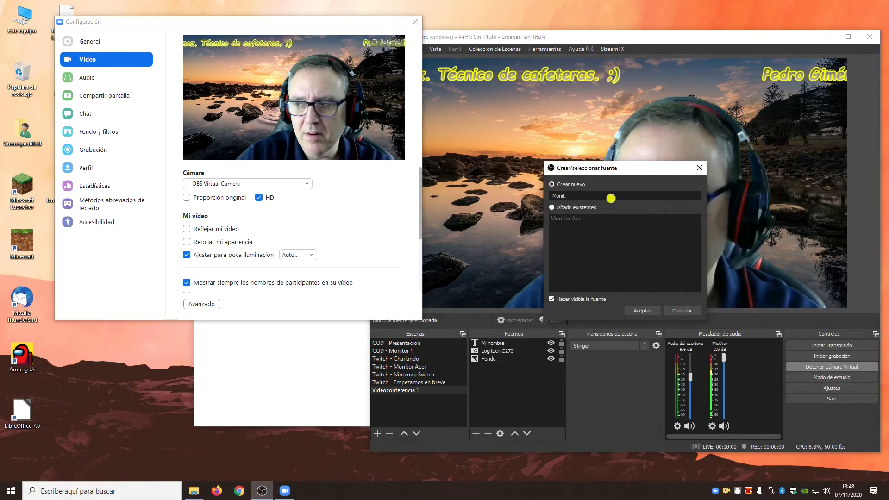
key(BackSpace)
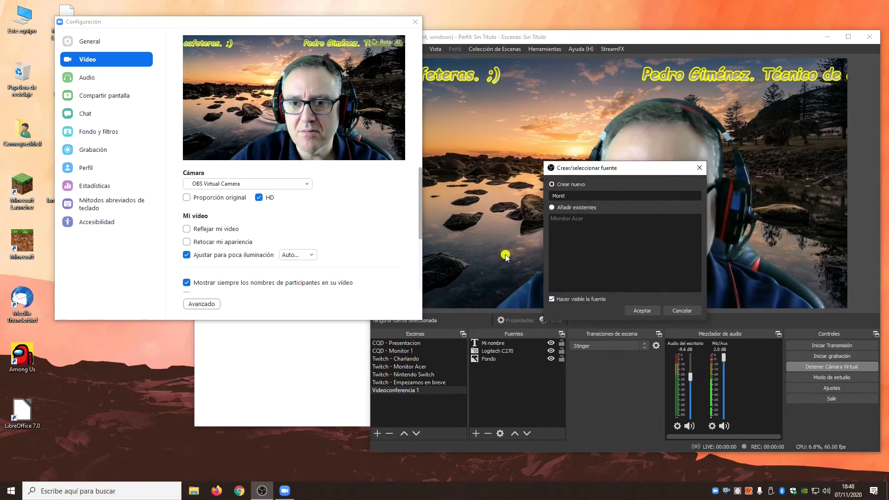
text(or)
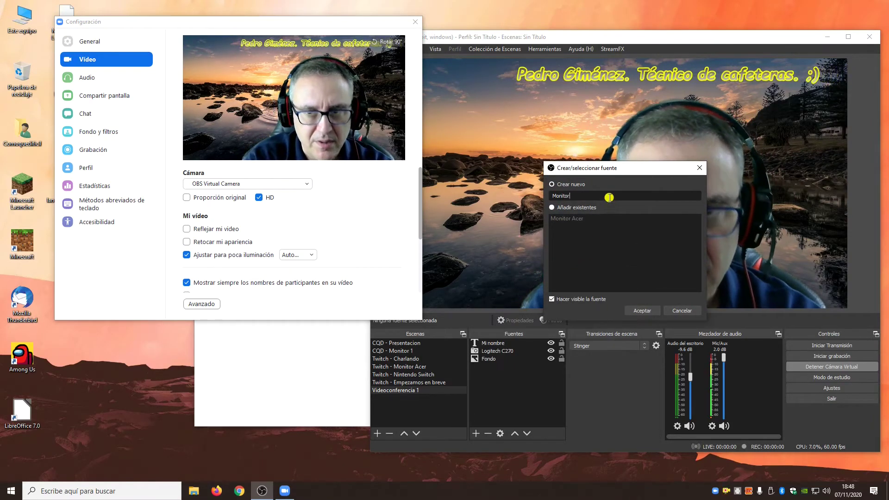
click(641, 311)
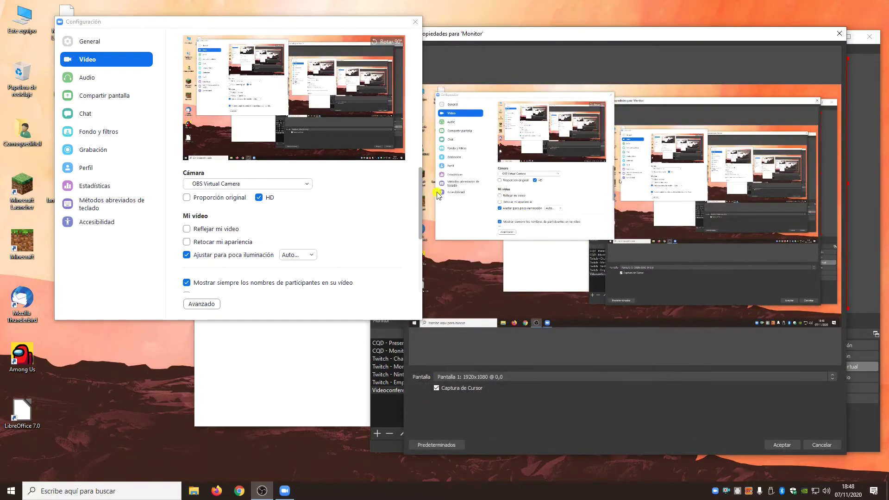
Keep Pantalla 1: 1920x1080 @ 0,0 as the display captured by the Monitor source and accept its properties.
click(537, 377)
click(538, 378)
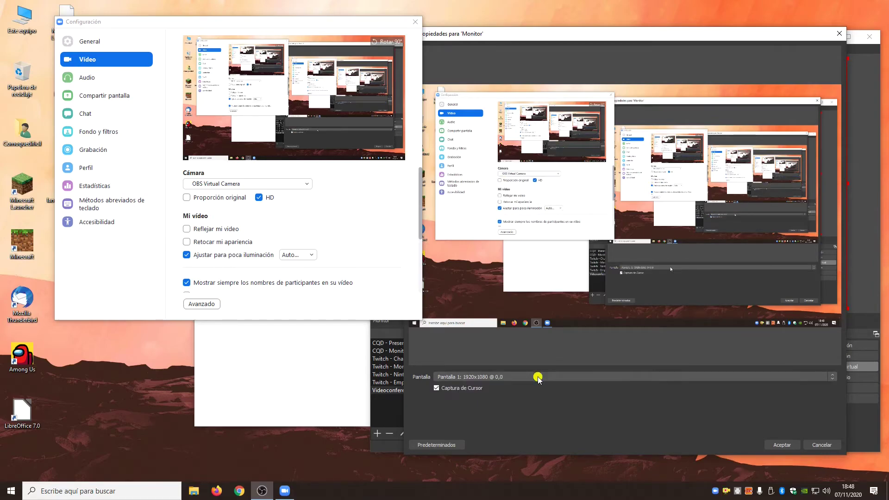
click(535, 378)
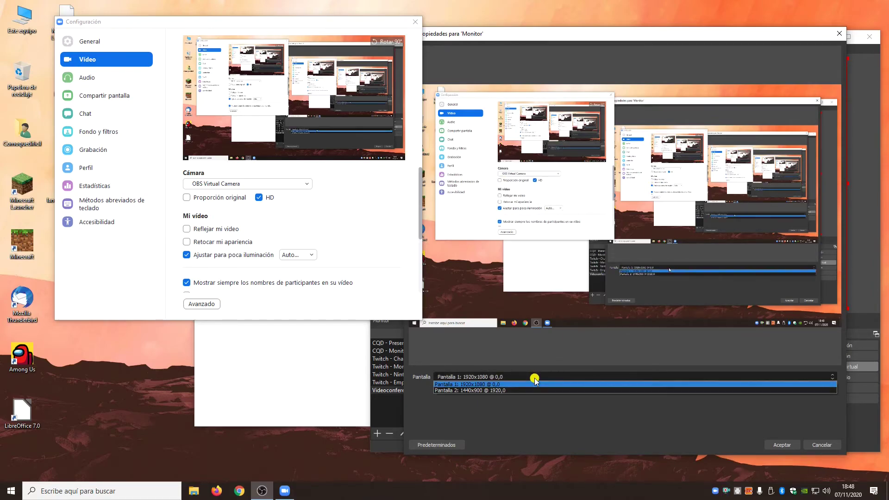
click(535, 380)
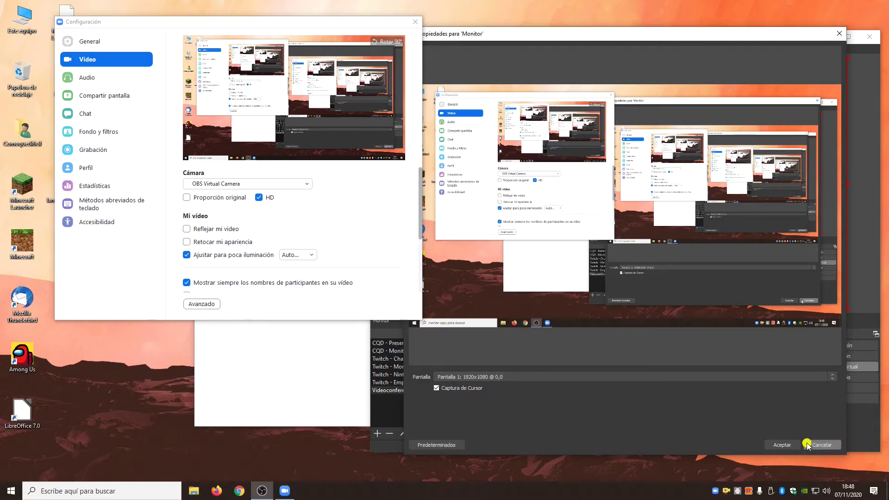
click(781, 446)
Shrink the Monitor source to about half the preview's width and place it below the scrolling caption, beside the presenter's face.
drag(315, 30, 331, 54)
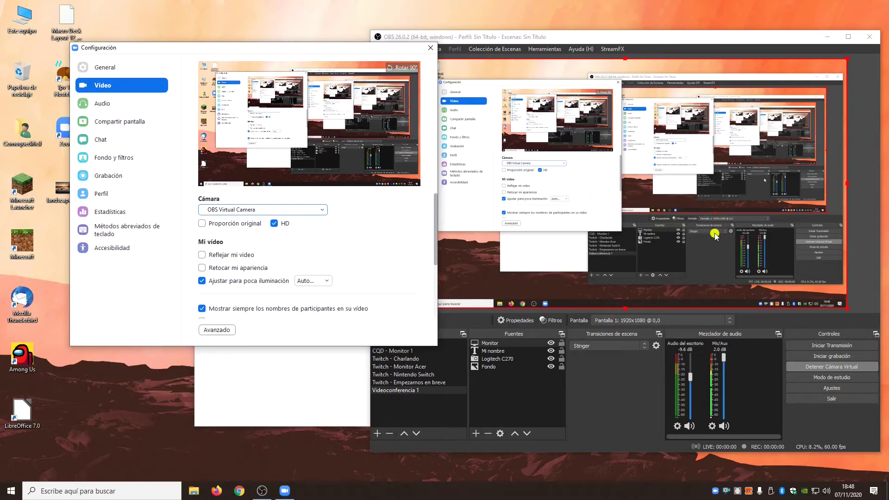
drag(847, 310, 621, 184)
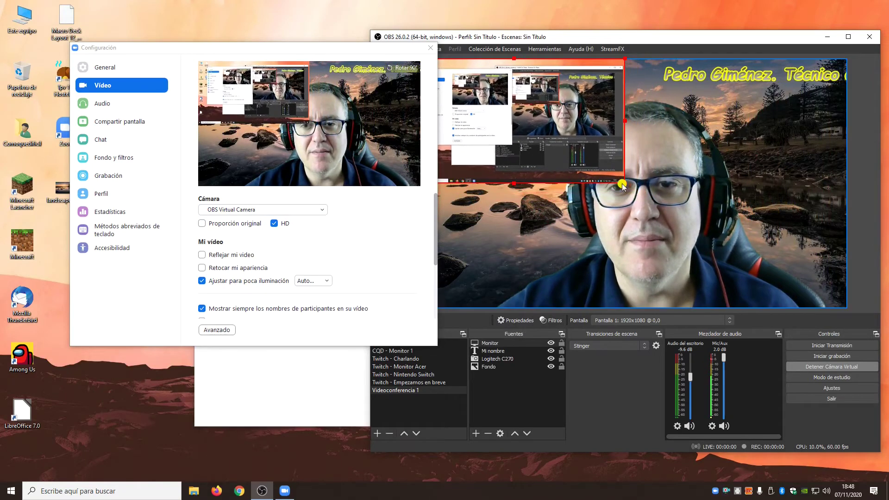
drag(497, 117, 535, 125)
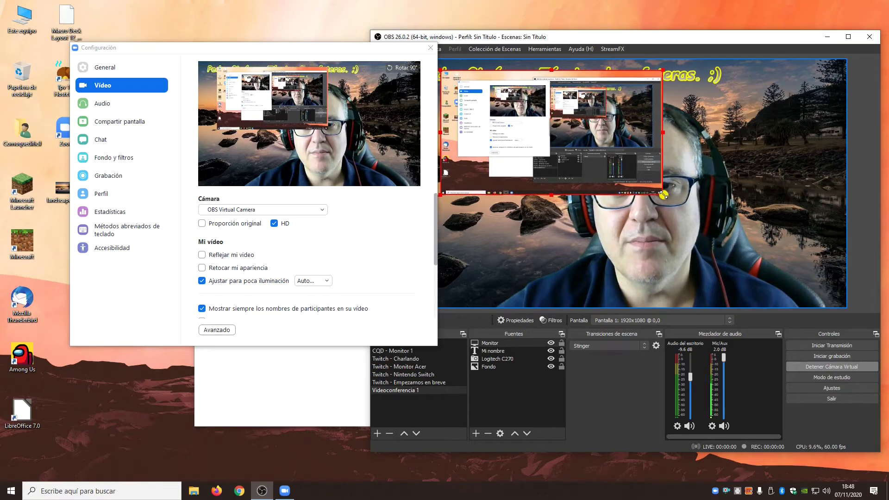
drag(662, 194, 675, 200)
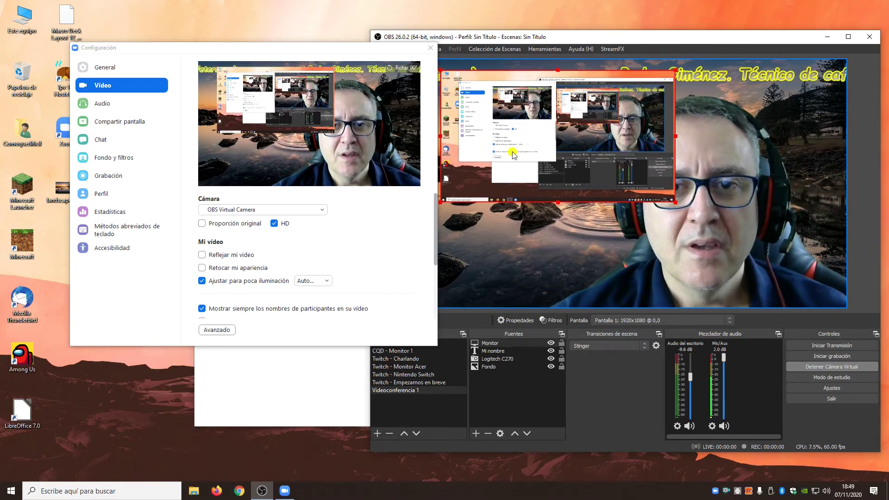
drag(352, 49, 274, 40)
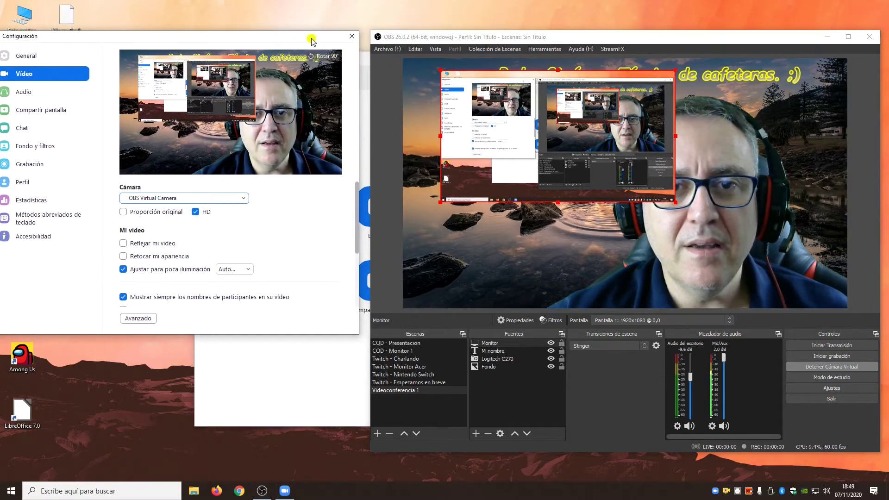
drag(526, 144, 499, 165)
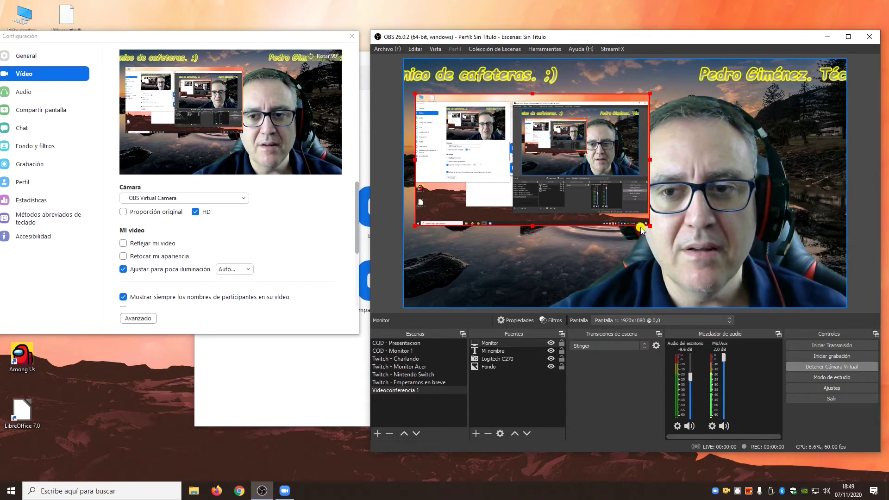
drag(650, 226, 653, 228)
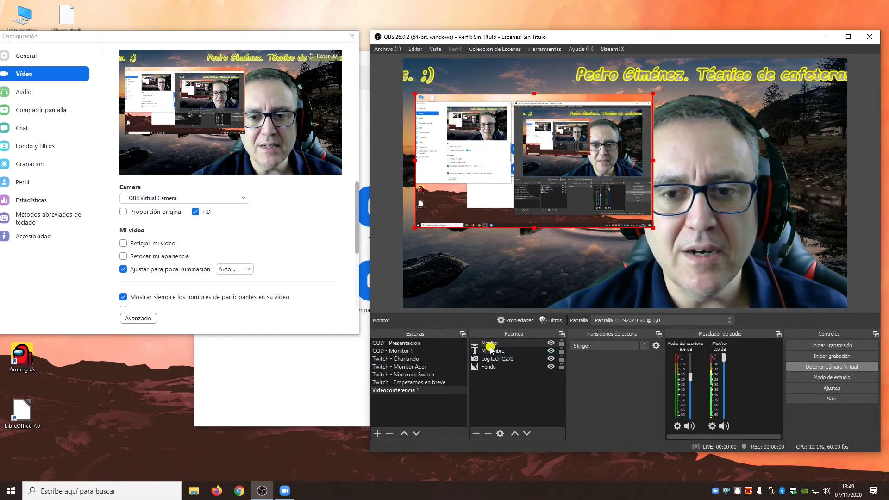
Move the Monitor source down the stack to sit between Logitech C270 and Fondo, and deselect it.
click(528, 434)
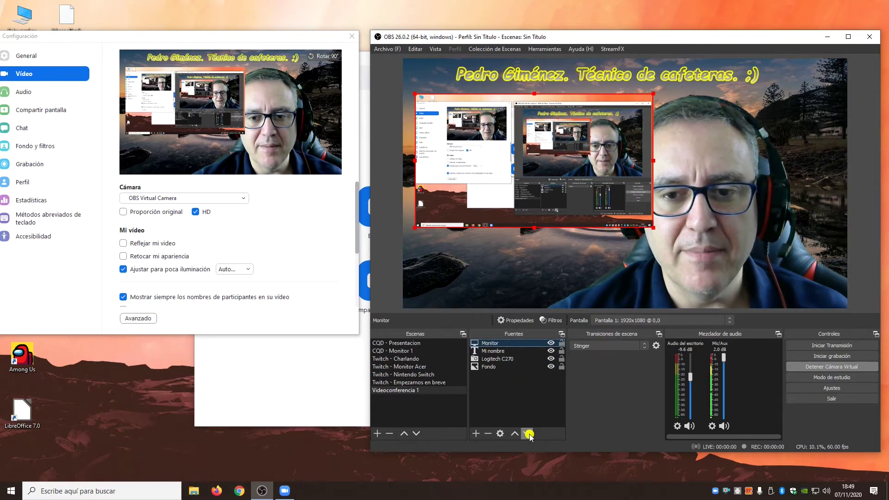
click(528, 433)
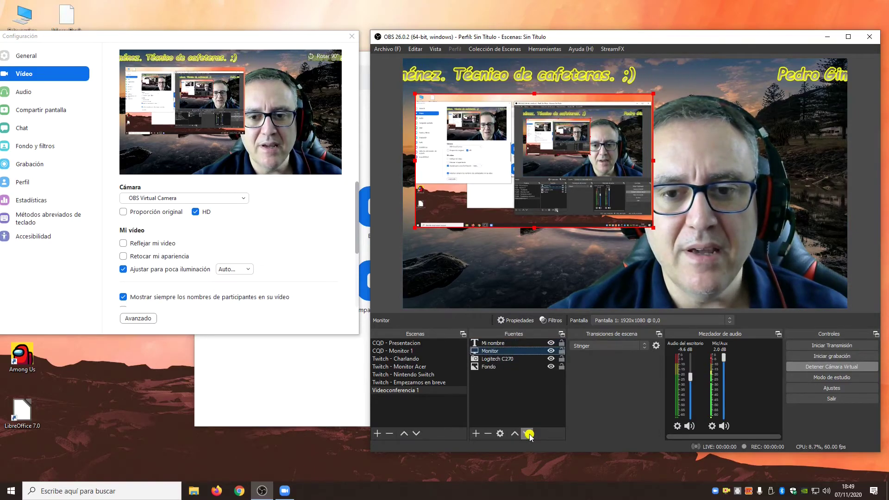
click(528, 434)
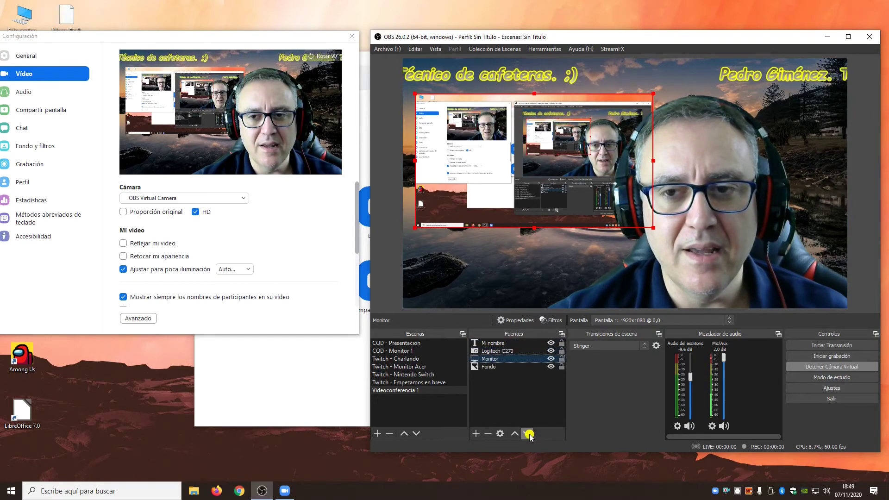
click(866, 233)
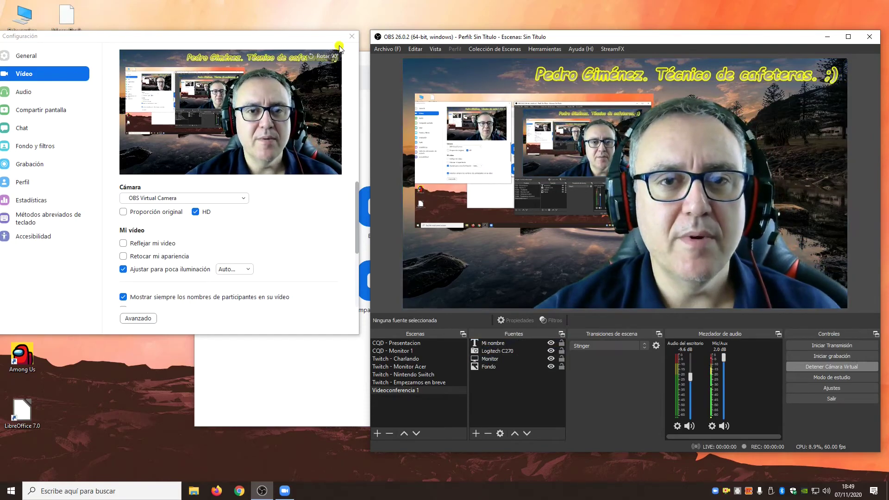
Minimize OBS and close Zoom's main window, leaving only the Zoom video settings preview on the desktop.
click(240, 34)
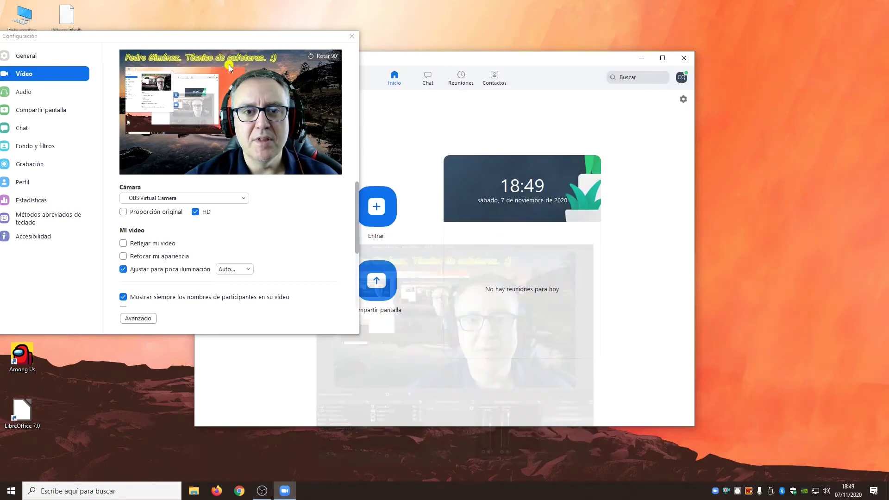
drag(280, 40, 388, 52)
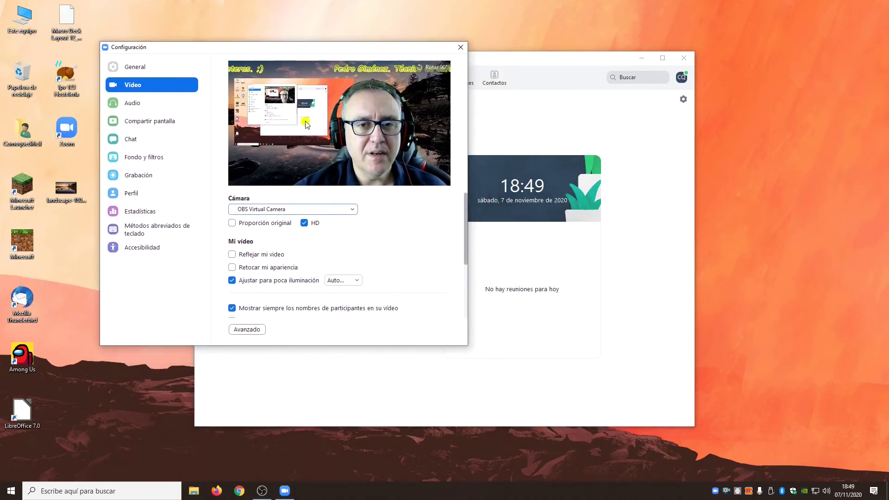
click(684, 58)
drag(363, 47, 348, 88)
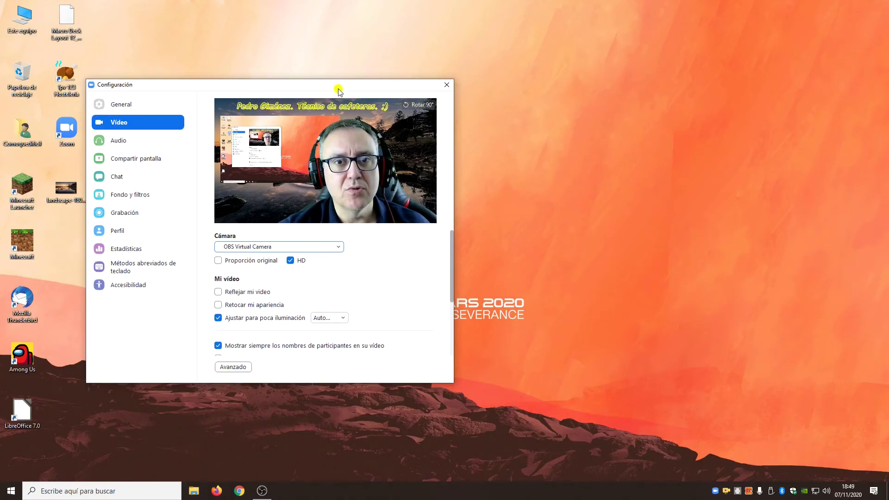
Move Zoom's settings window higher, restore OBS and add a new scene named Videoconferencia 2.
drag(338, 91, 337, 51)
click(262, 490)
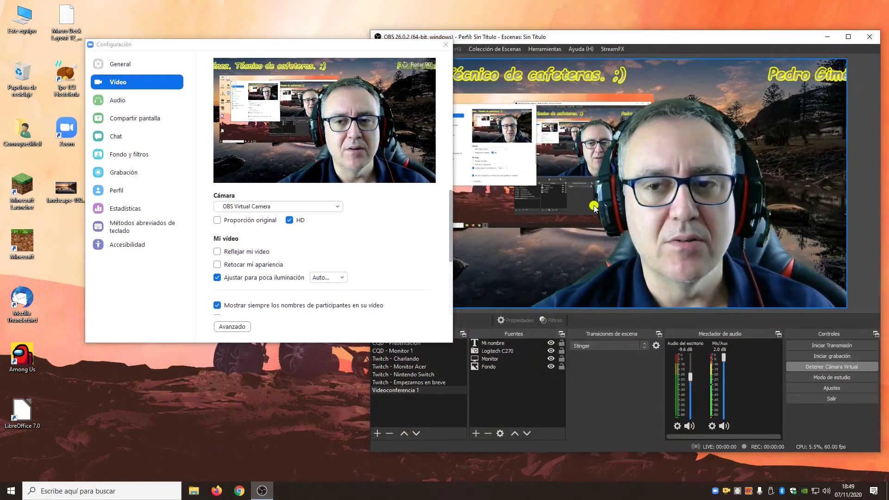
click(377, 433)
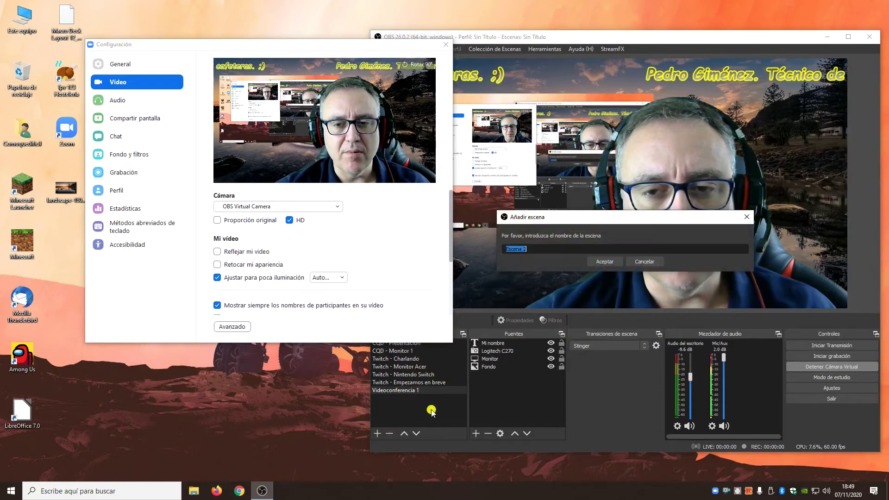
text(Videoconferenc)
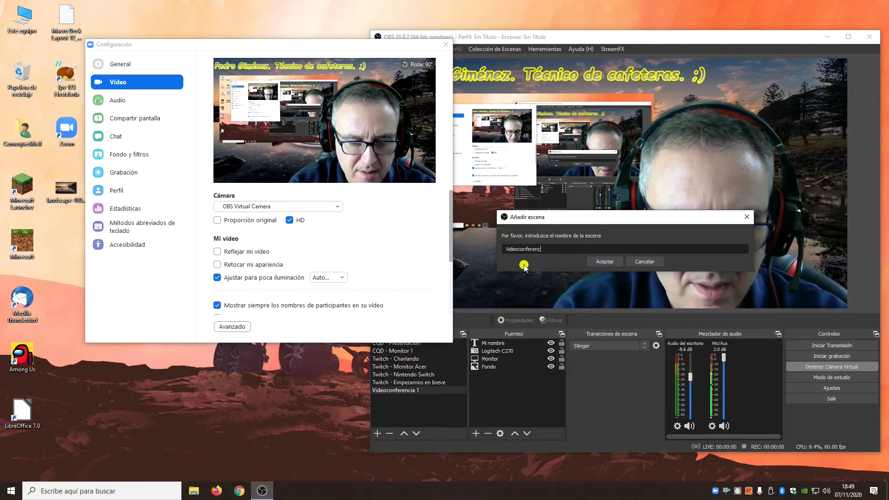
text(ia 2)
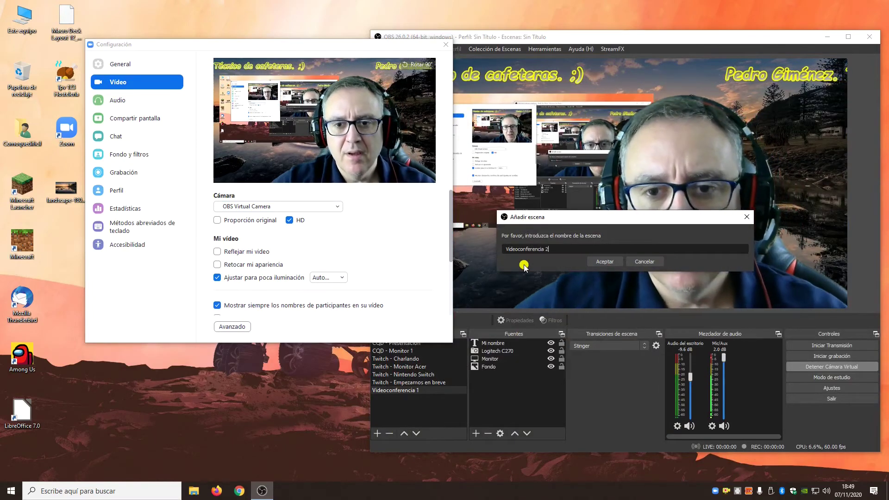
click(601, 262)
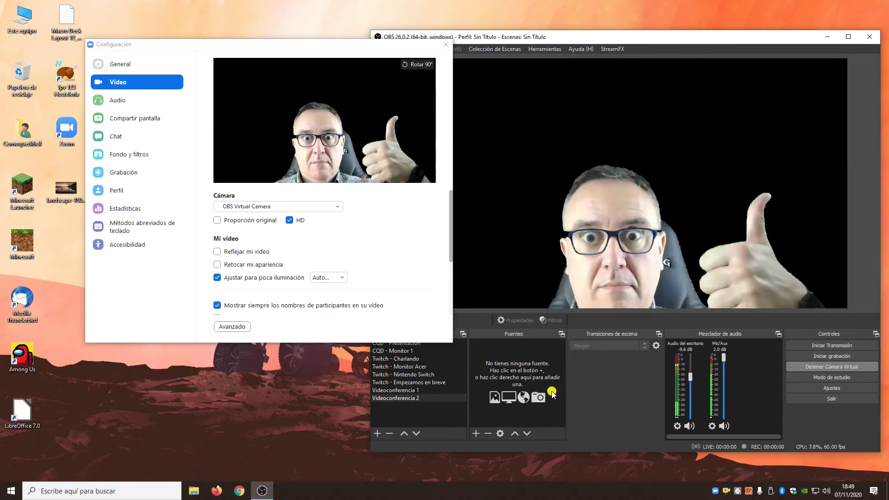
Preview the switch to Videoconferencia 1 and back, and add the existing Monitor display capture to Videoconferencia 2.
click(416, 391)
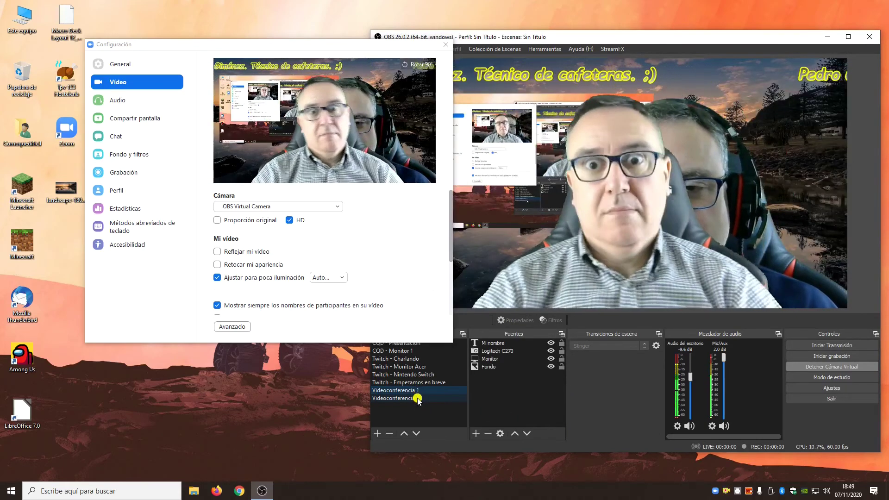
click(418, 398)
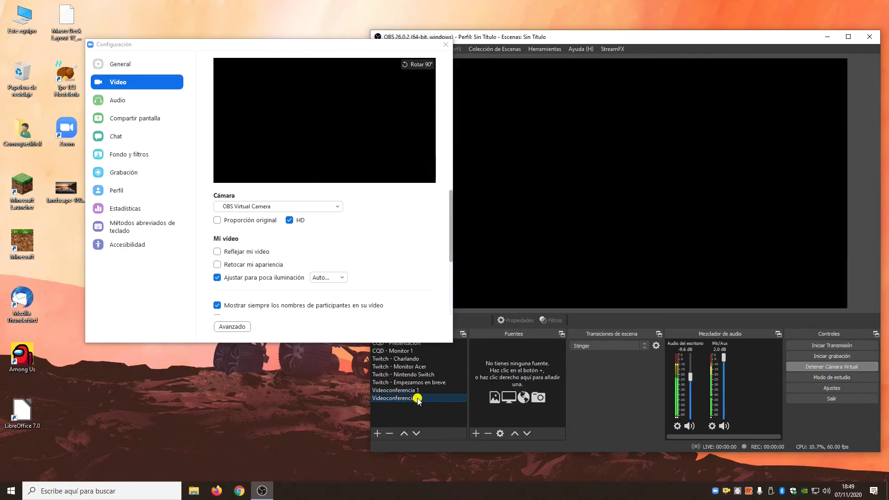
click(474, 433)
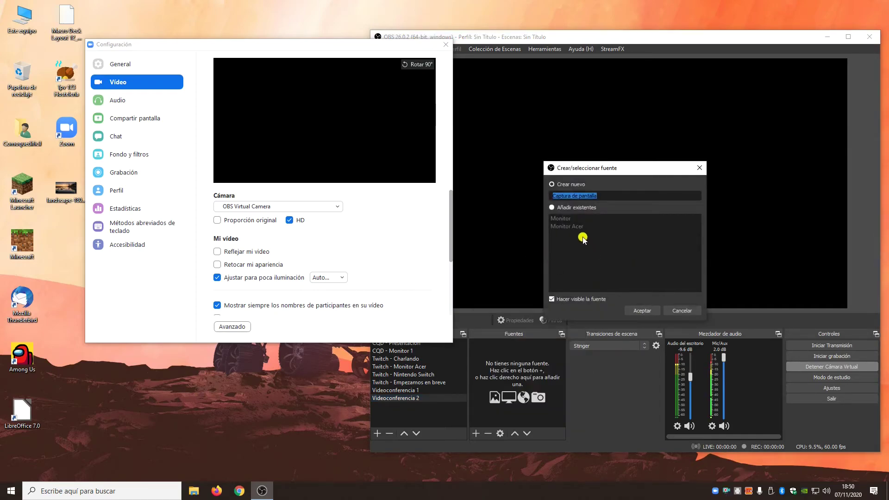
click(554, 208)
click(560, 218)
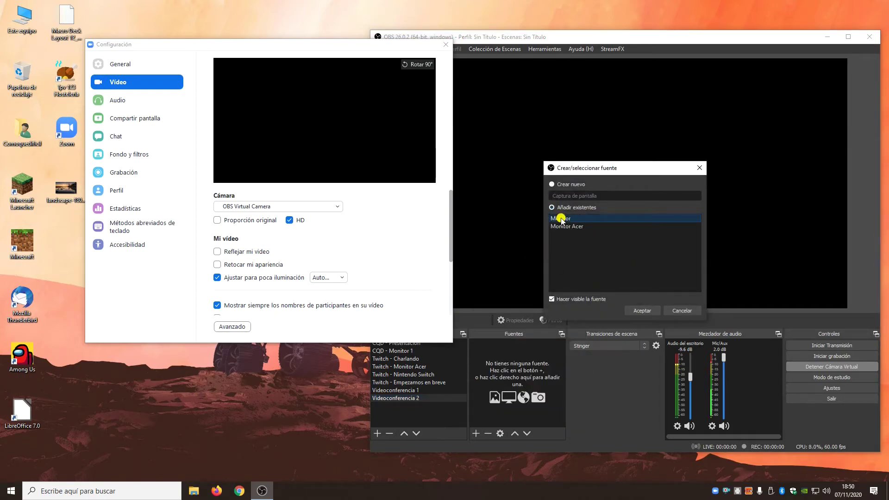
click(646, 310)
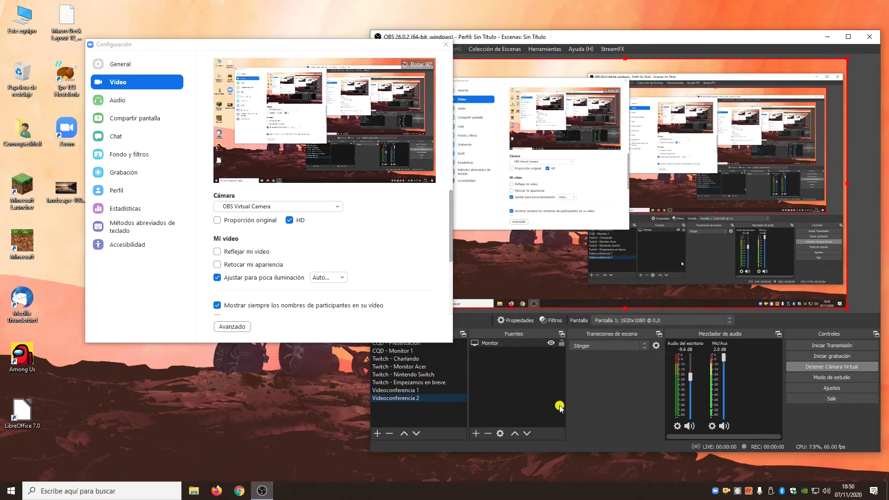
Add the existing Logitech C270 video capture device to Videoconferencia 2, above Monitor.
click(477, 433)
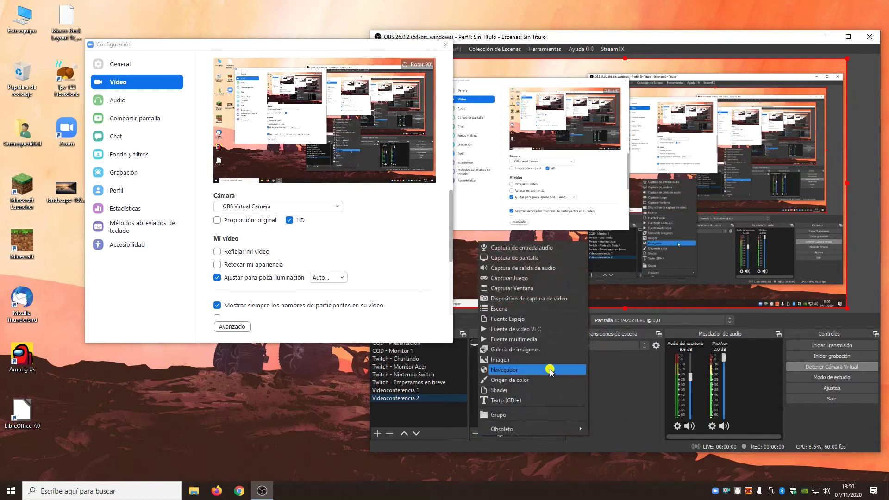
click(558, 301)
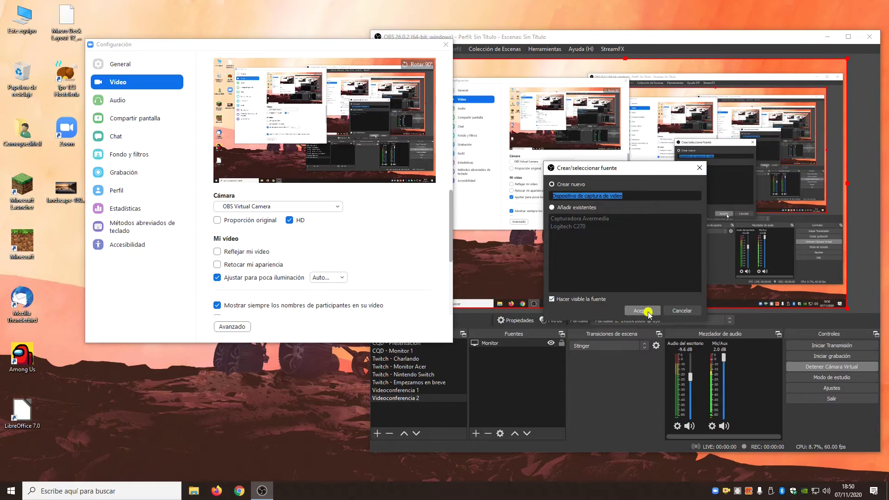
click(557, 207)
click(575, 226)
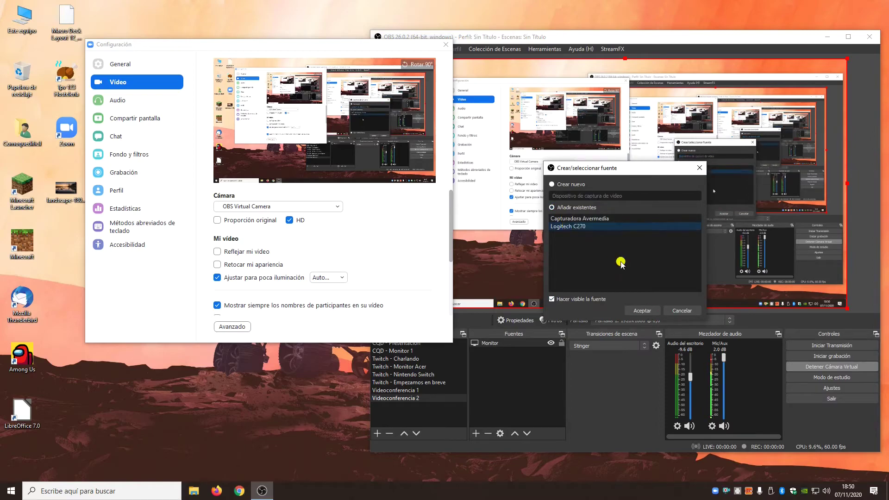
click(643, 311)
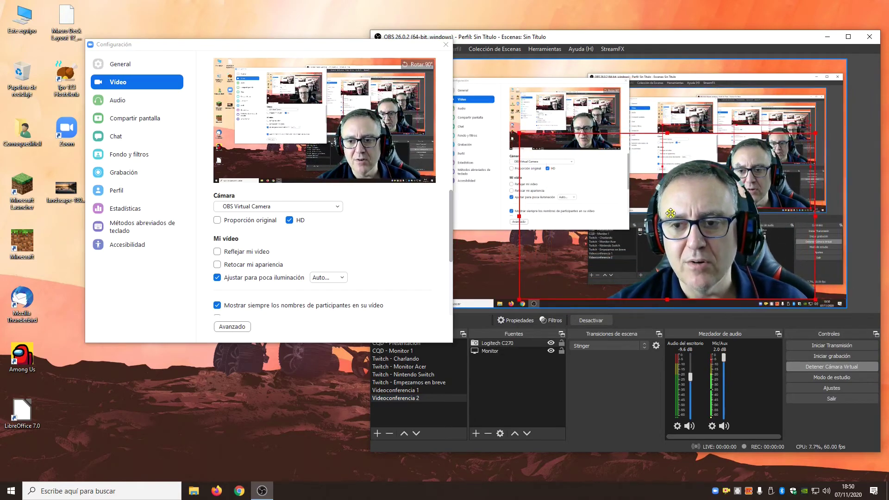
Shrink the Logitech C270 source to about a third of the canvas width and place it along the bottom edge, right of centre.
drag(684, 211, 660, 222)
drag(511, 142, 662, 246)
drag(734, 277, 708, 278)
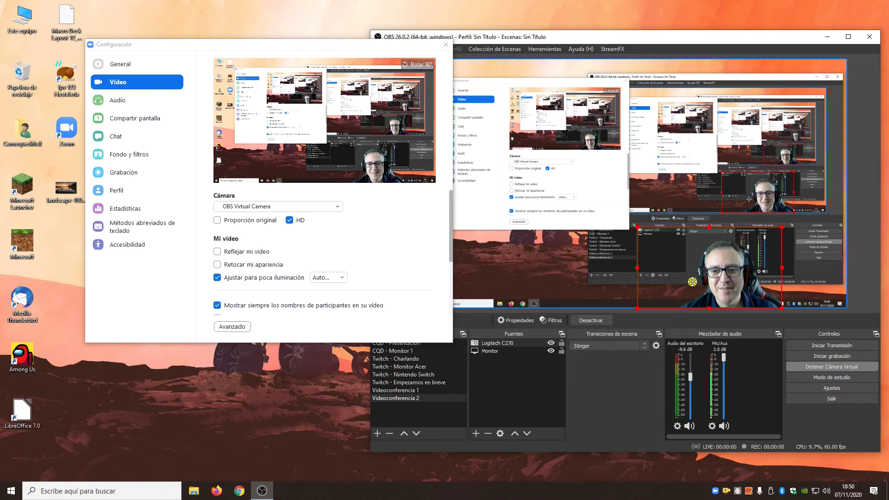
Minimize OBS and move Zoom's settings window toward the desktop's upper-left corner to examine Videoconferencia 2 in the camera preview.
click(364, 390)
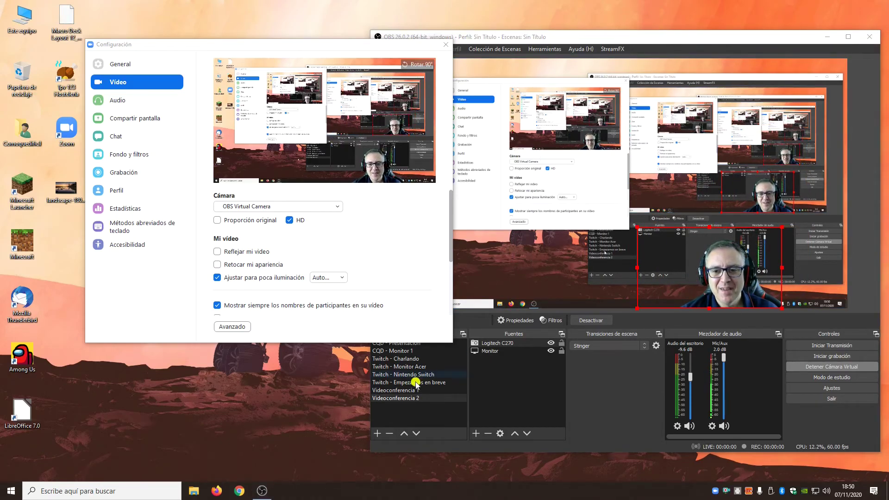
click(826, 41)
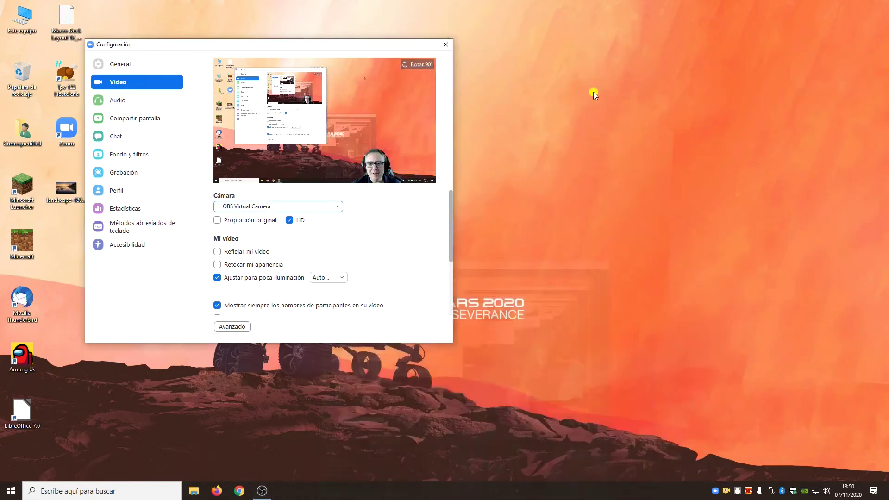
drag(366, 47, 331, 30)
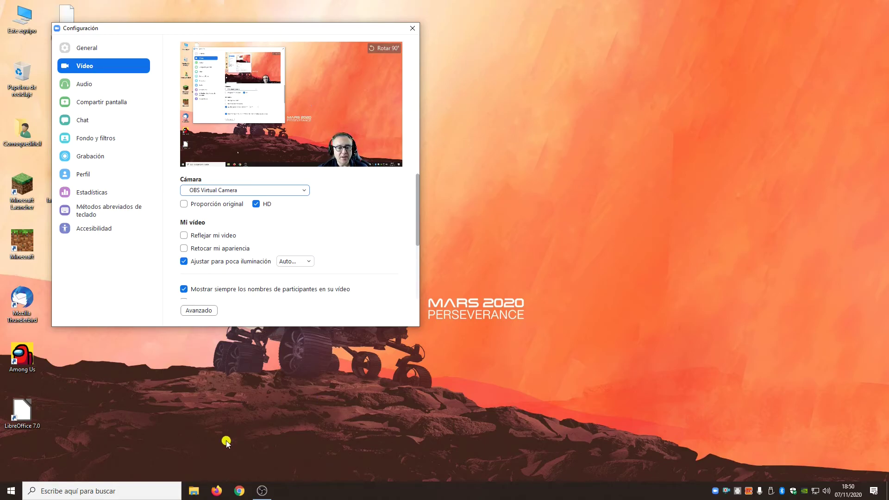
Restore OBS and delete the Monitor source from the Videoconferencia 1 scene.
click(262, 491)
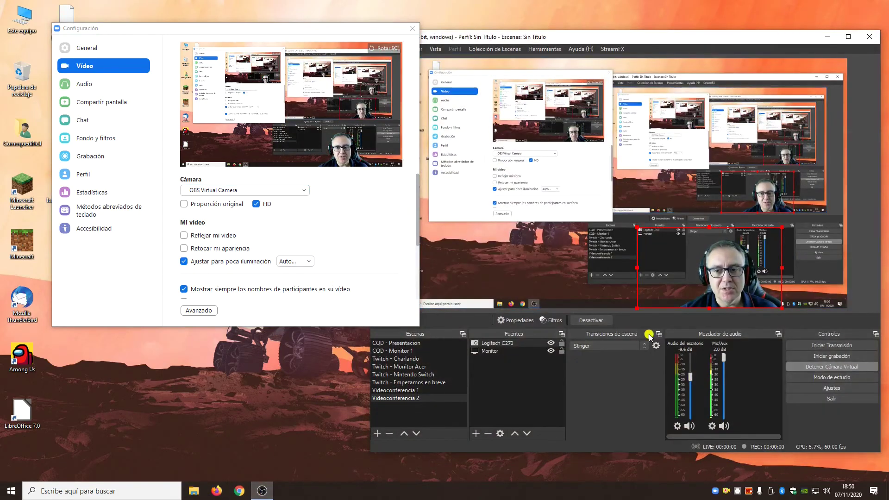
click(396, 390)
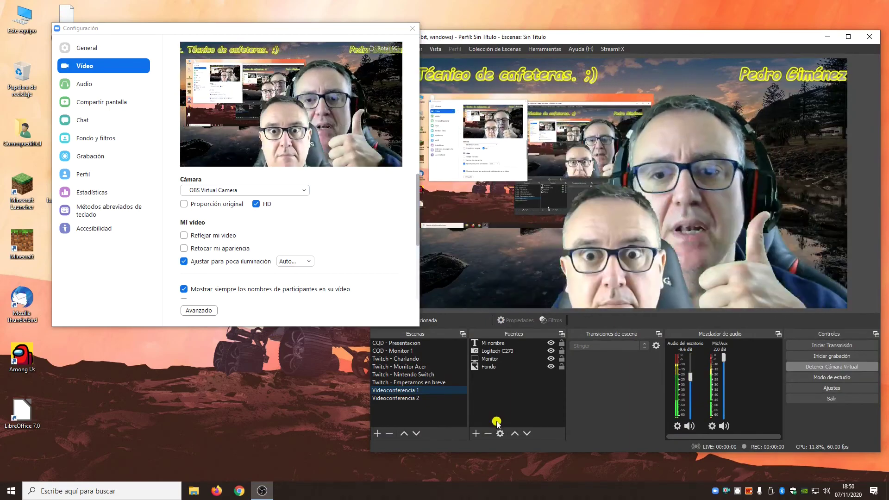
click(490, 359)
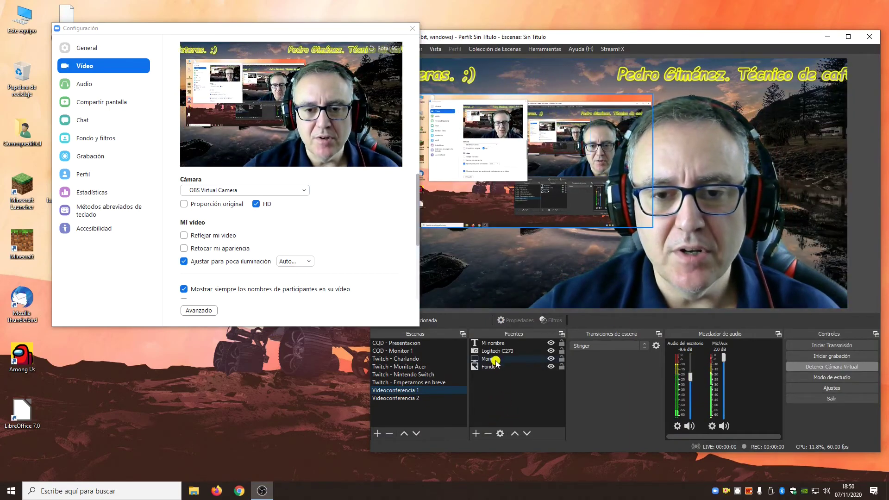
click(488, 433)
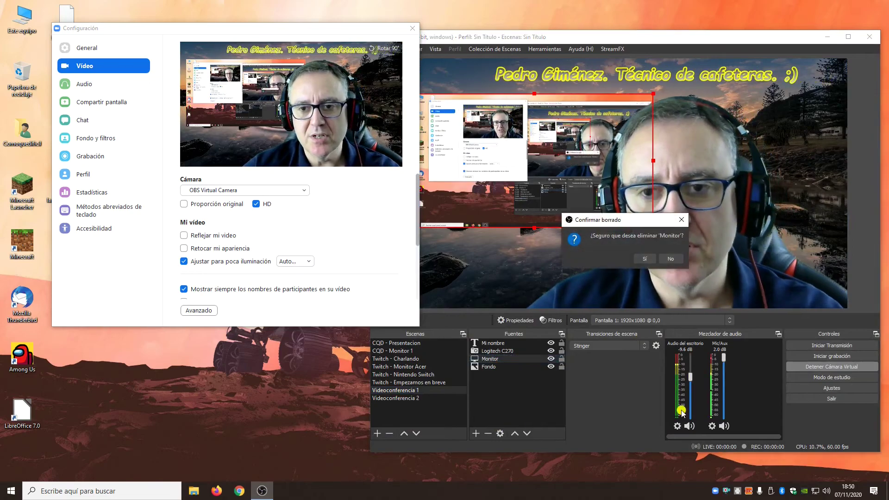
click(644, 259)
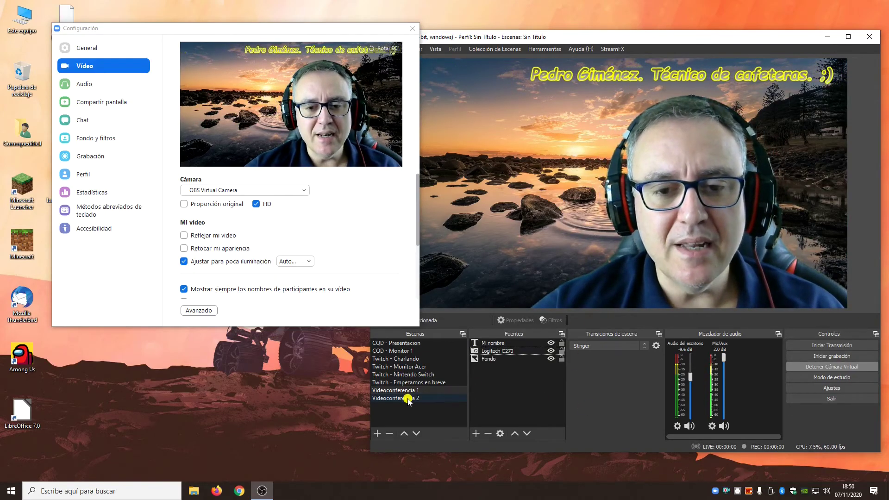
Set the scene transition to Corte and switch to Videoconferencia 2.
click(607, 346)
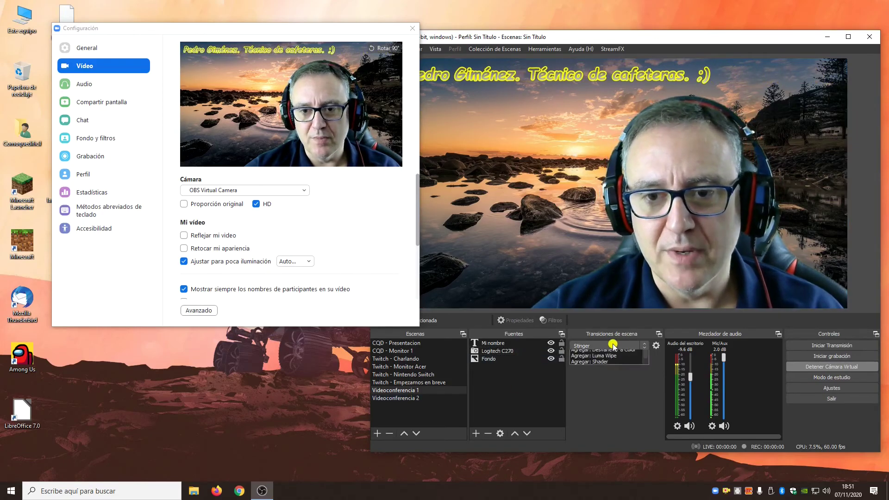
click(602, 353)
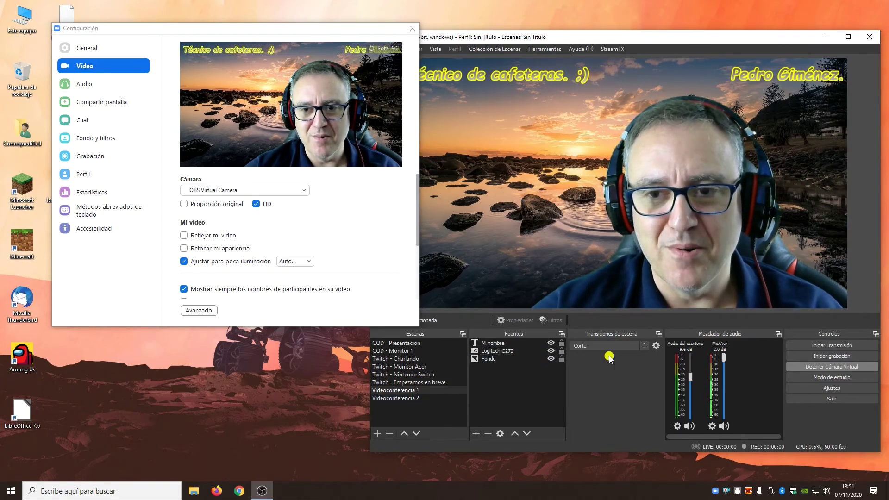
click(404, 401)
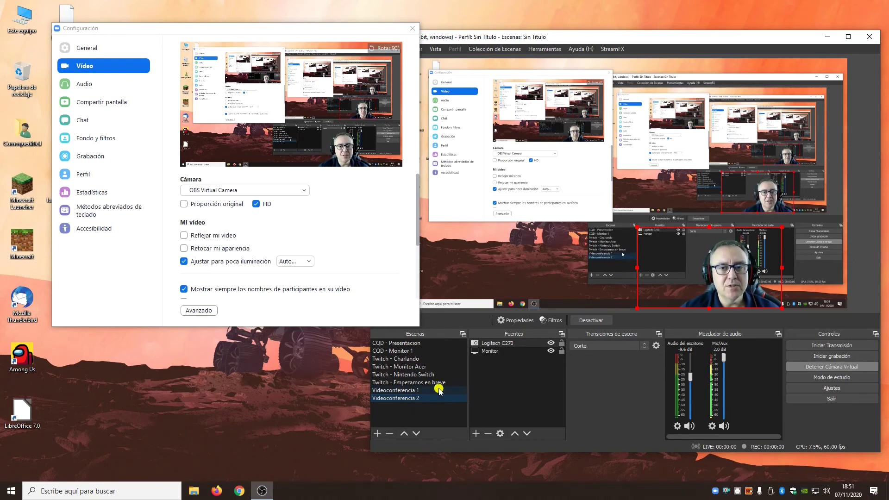
Examine Videoconferencia 2 in Zoom's preview with OBS minimized, moving Zoom's settings window around, and restore OBS to show Videoconferencia 1.
click(829, 37)
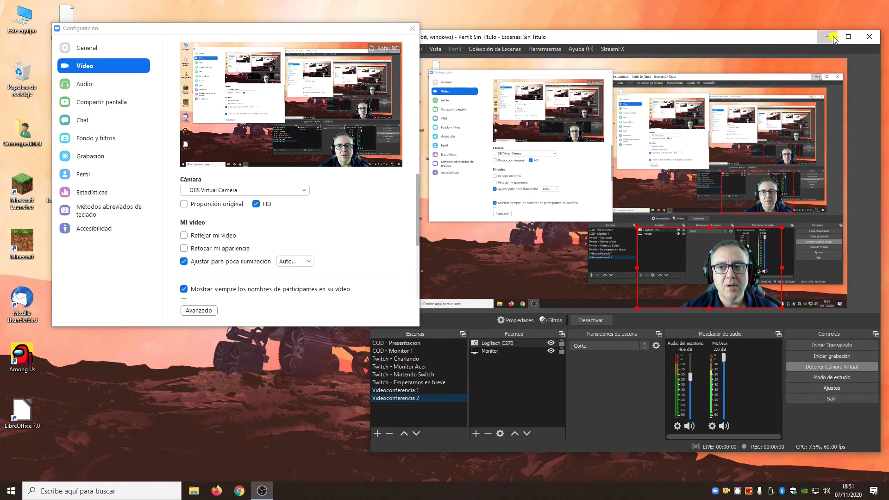
drag(175, 29, 156, 20)
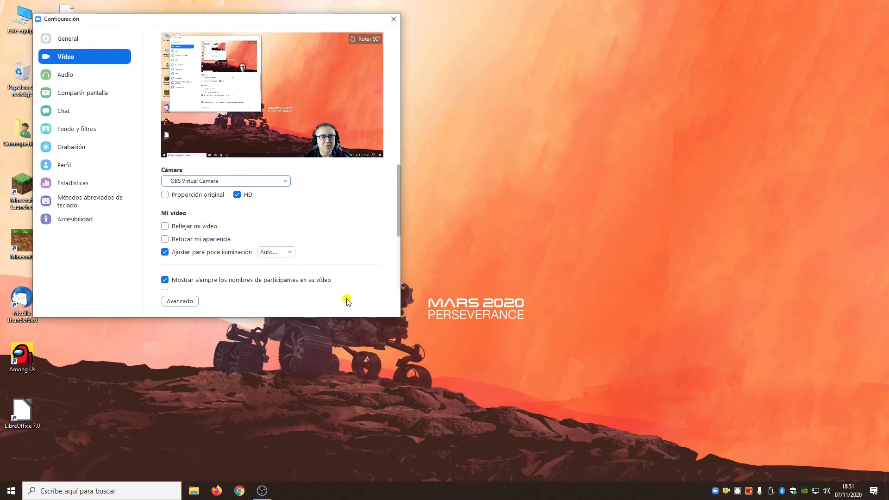
mouse_move(262, 493)
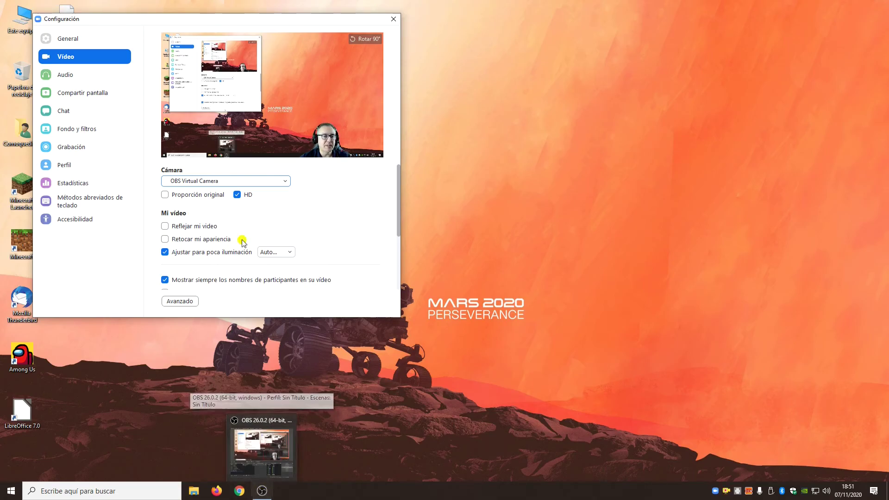
mouse_move(221, 24)
mouse_down()
mouse_move(214, 14)
mouse_move(213, 33)
mouse_up()
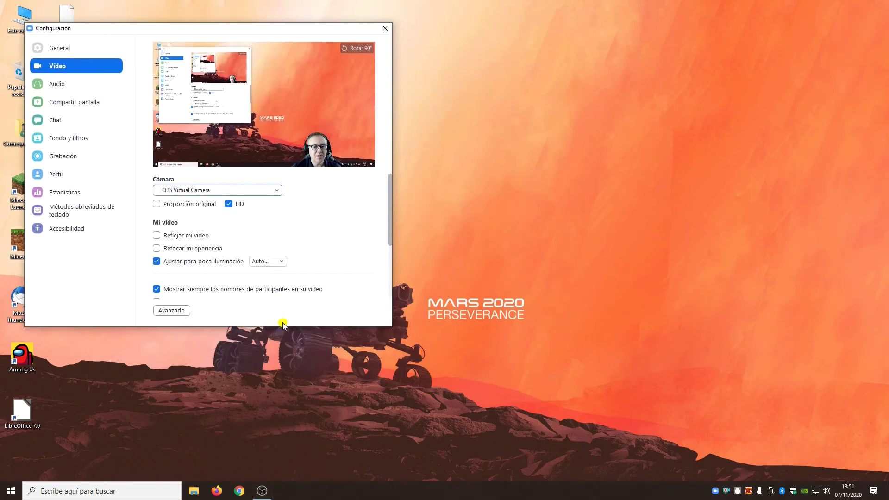
click(262, 491)
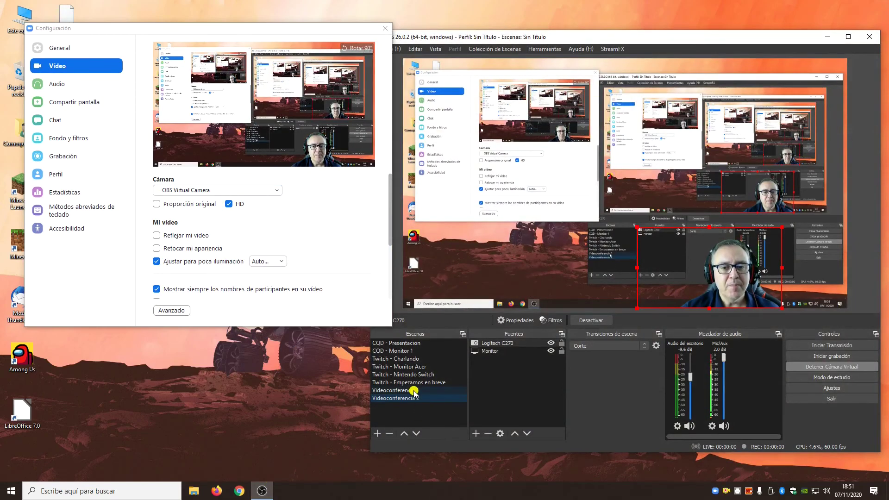
click(412, 391)
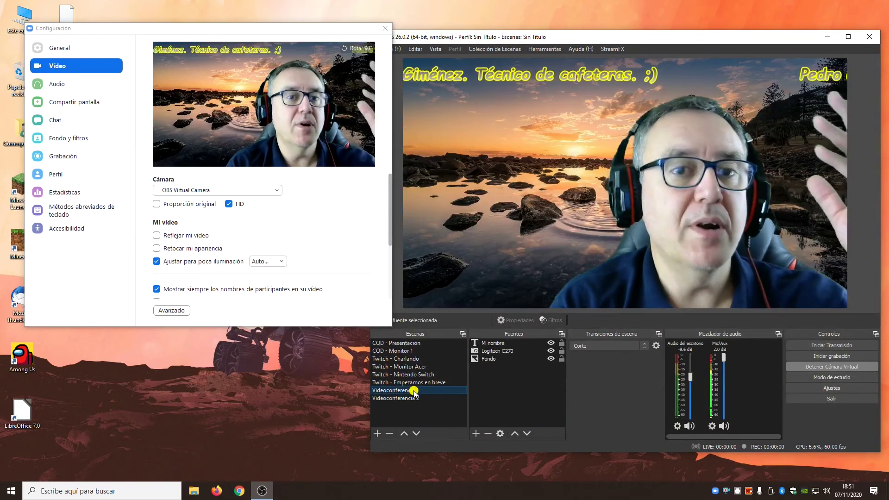